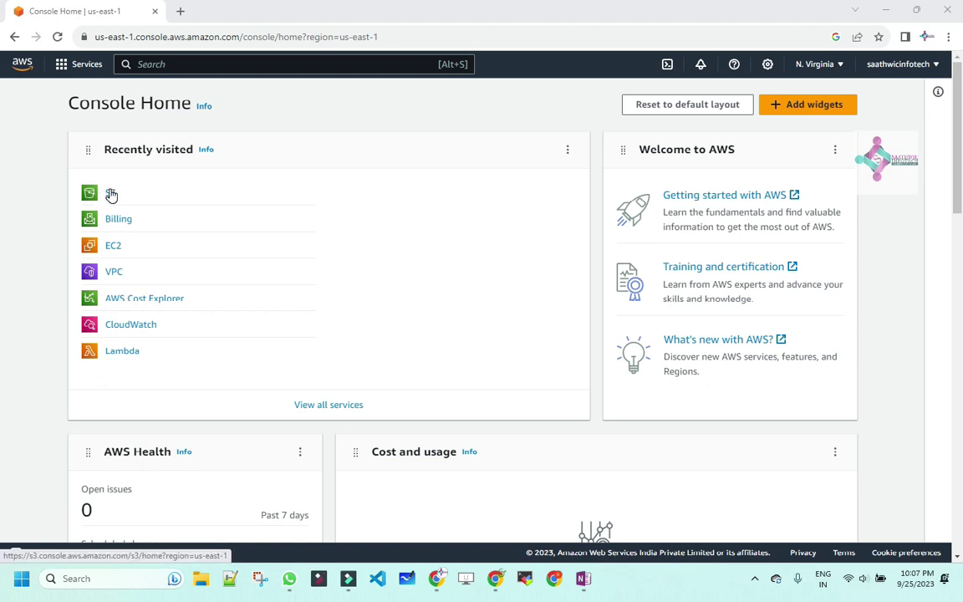
Start creating an S3 bucket, naming it saathwic-bucket and choosing the US East (N. Virginia) us-east-1 region.
click(112, 195)
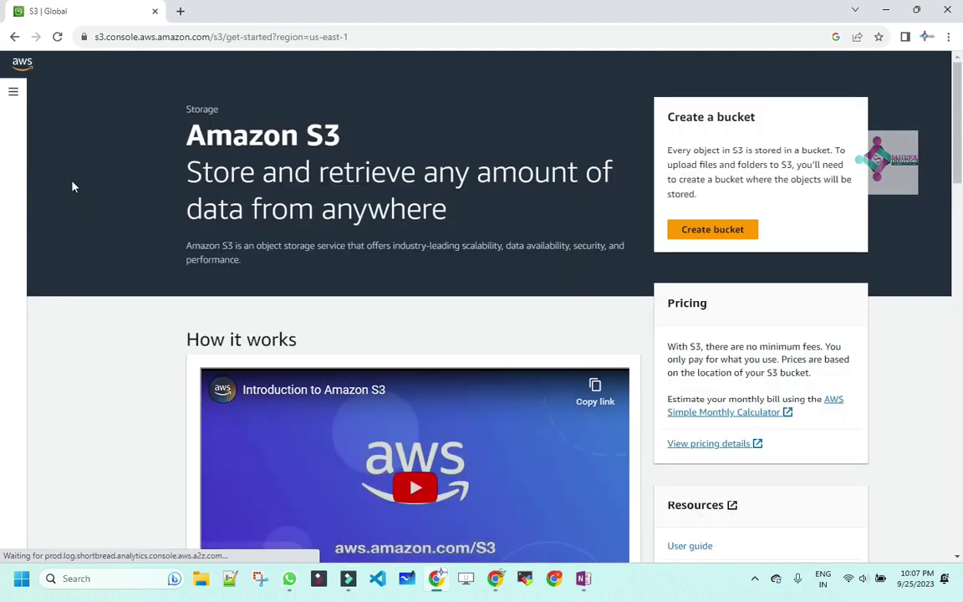
click(738, 229)
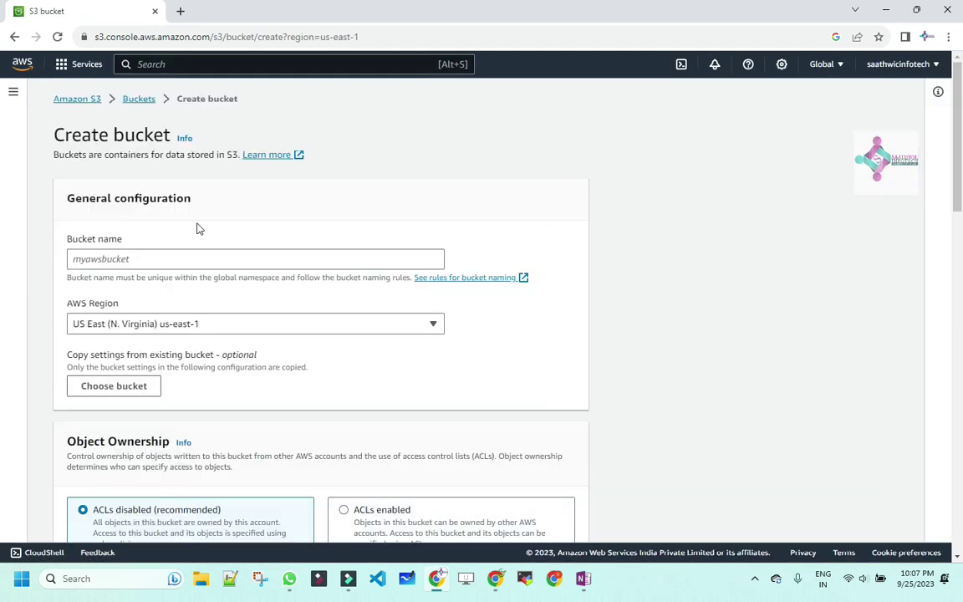
click(142, 255)
text(samp)
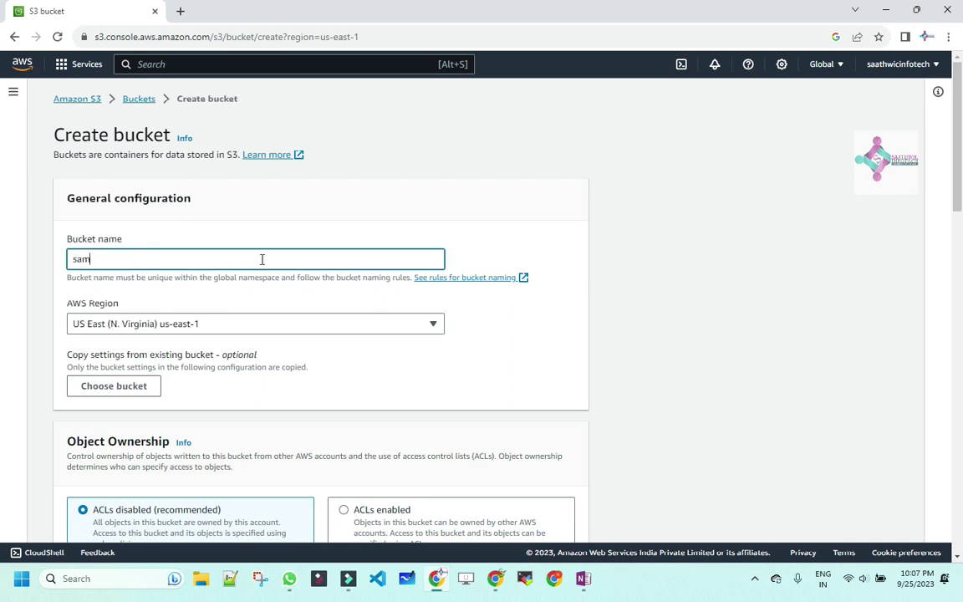
key(BackSpace)
key(BackSpace)
text(aathwic-bucket)
click(317, 325)
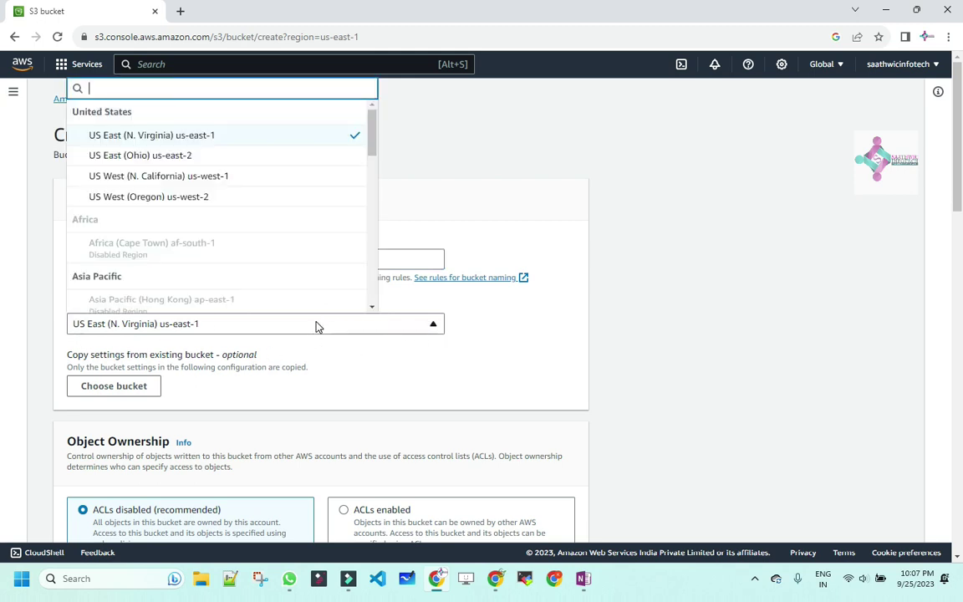
click(236, 138)
Examine the new bucket's Object Ownership, Block Public Access and Bucket Versioning settings.
scroll(219, 319, down, 2)
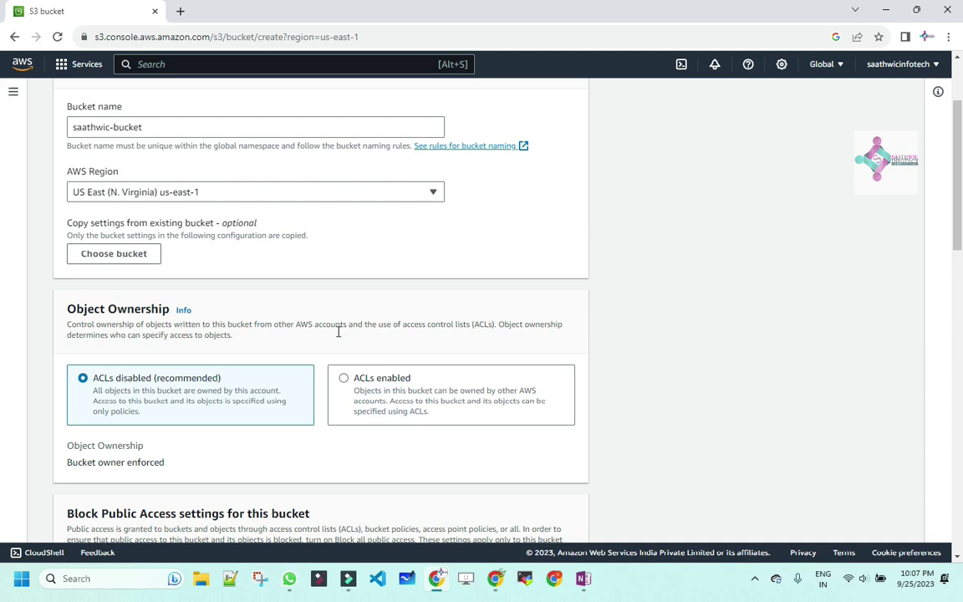
scroll(217, 378, down, 1)
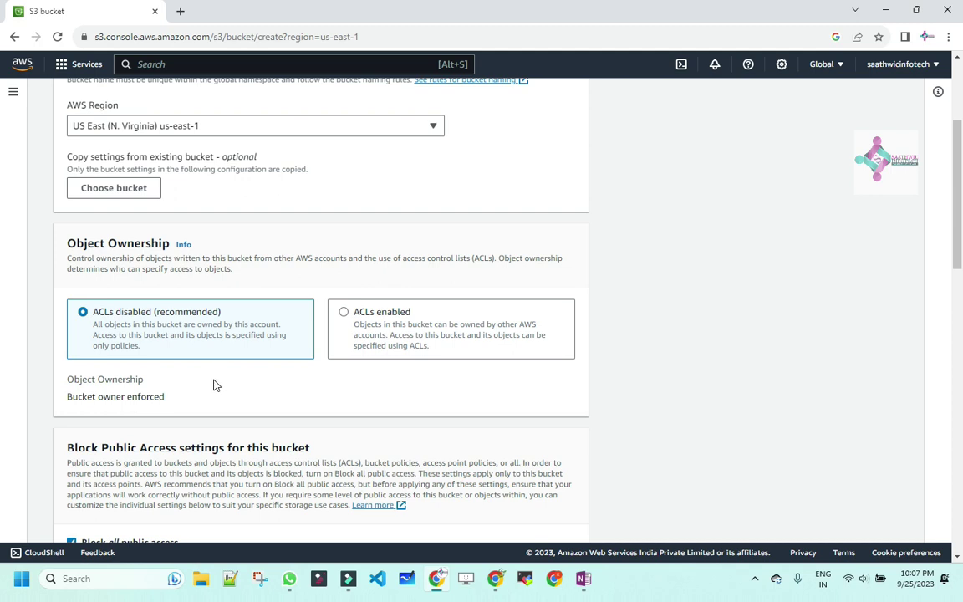
scroll(213, 386, down, 2)
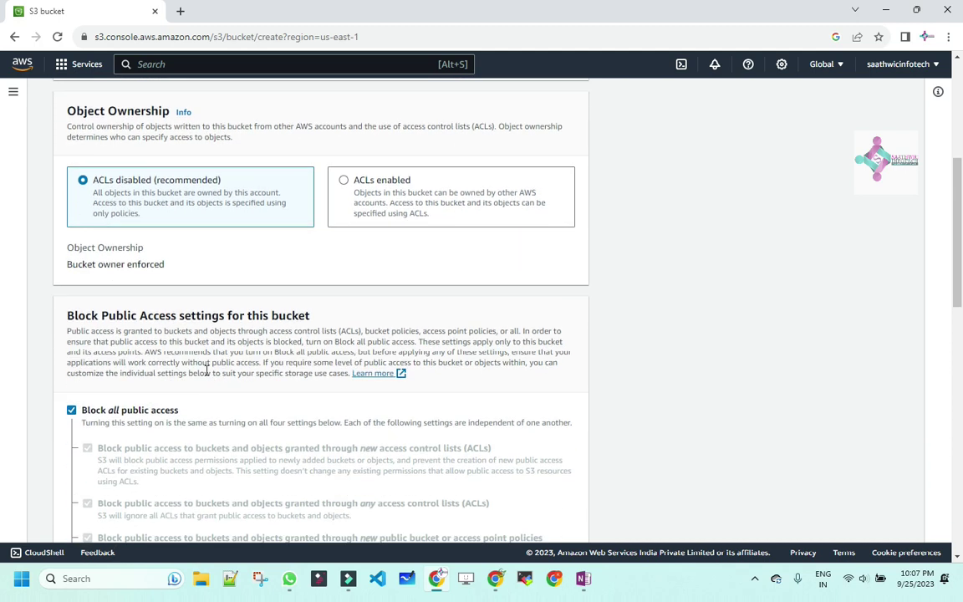
scroll(191, 372, down, 1)
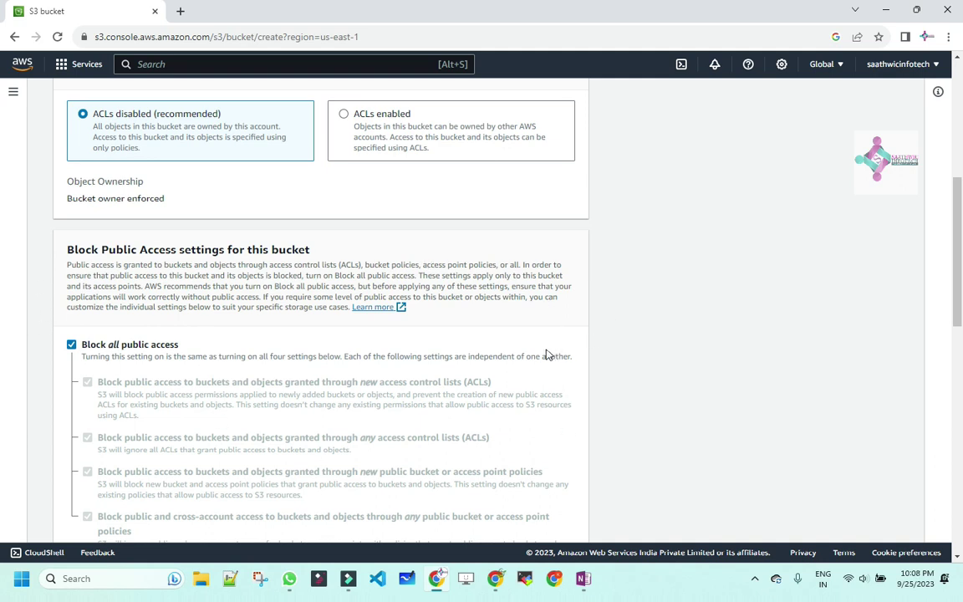
scroll(448, 310, down, 1)
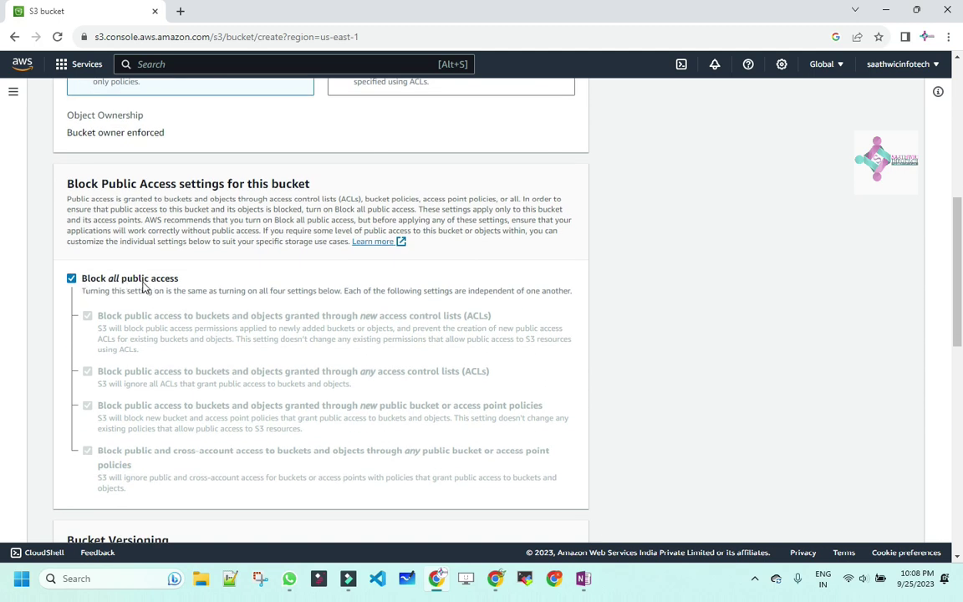
scroll(193, 282, down, 2)
scroll(193, 282, down, 2)
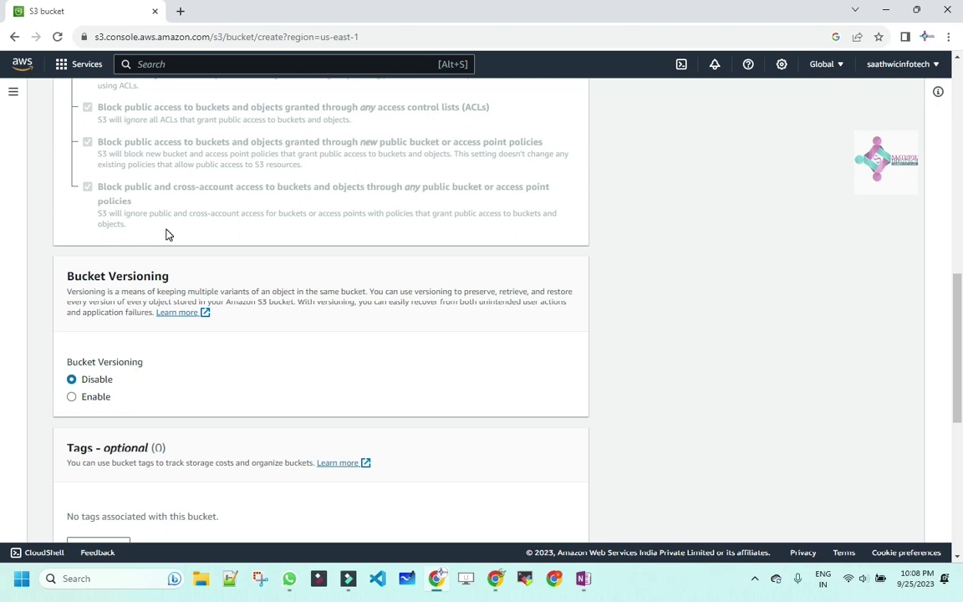
scroll(167, 236, up, 2)
scroll(150, 263, down, 3)
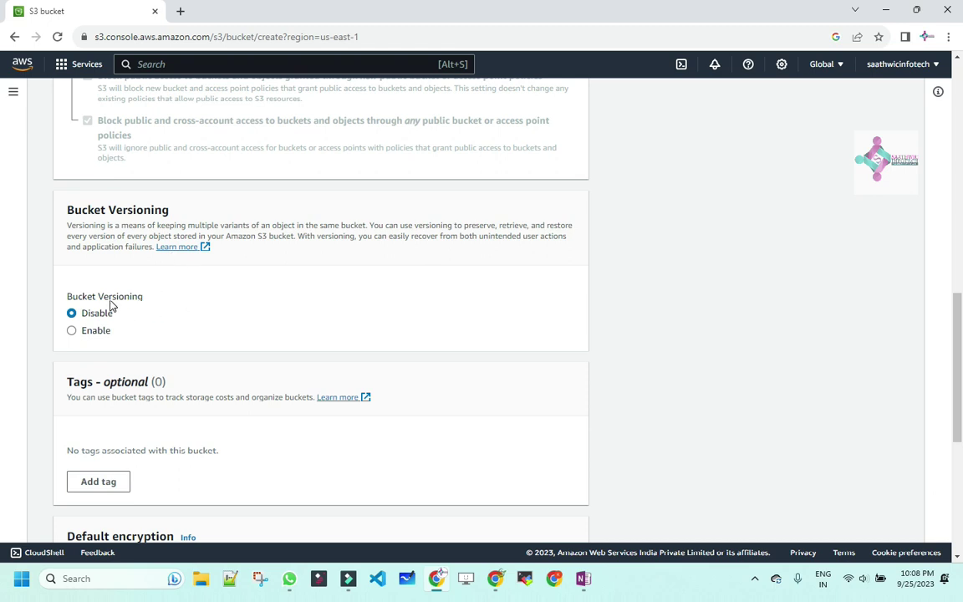
Try the SSE-KMS encryption type under Default encryption and examine its AWS KMS key ARN settings.
scroll(189, 328, down, 3)
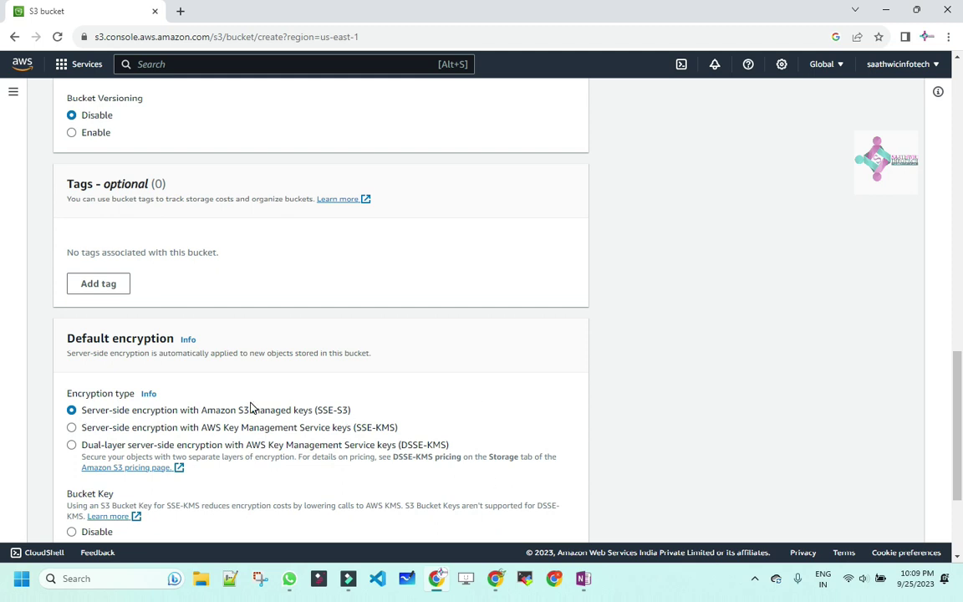
drag(365, 419, 83, 416)
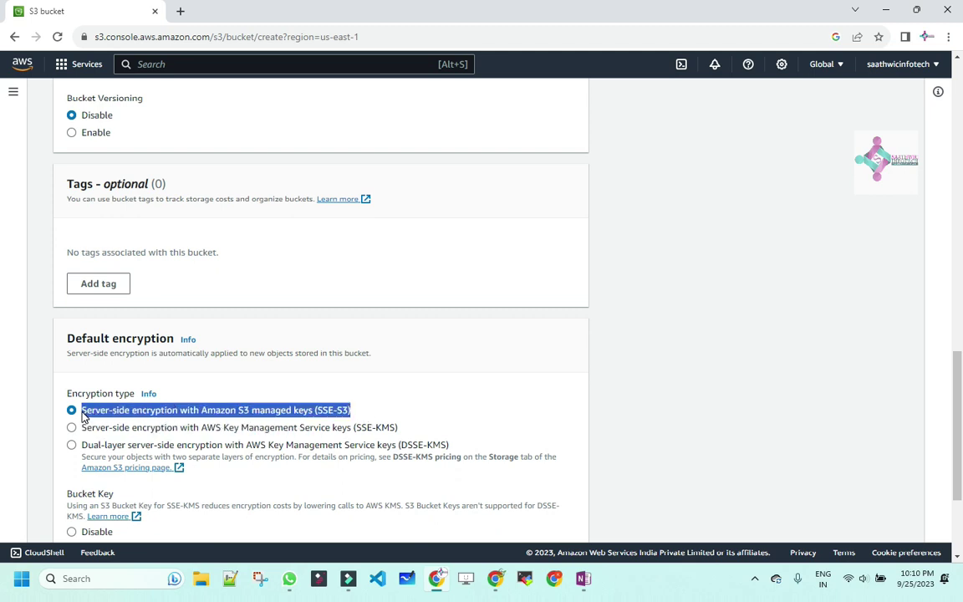
click(361, 419)
drag(362, 419, 88, 415)
click(71, 428)
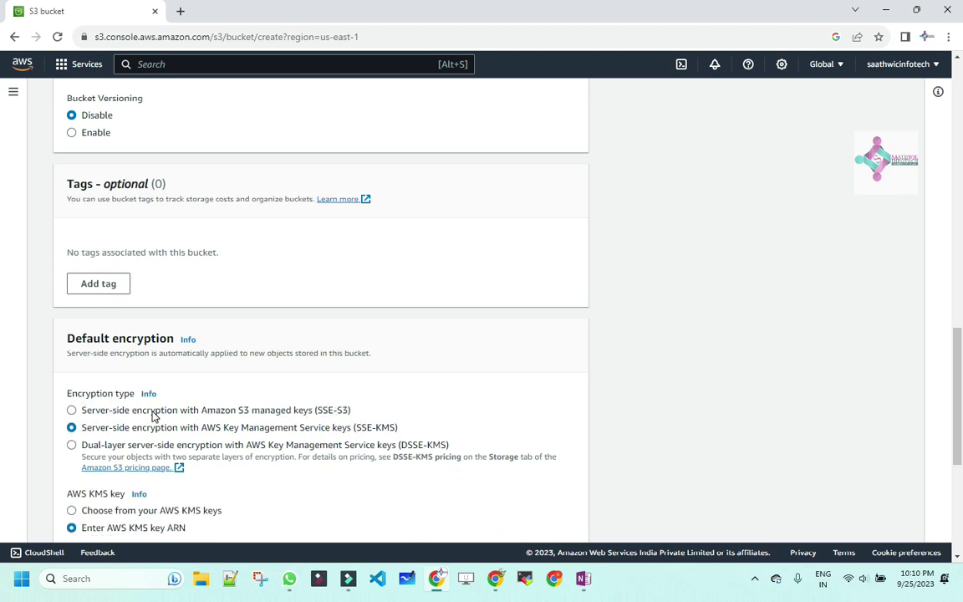
scroll(153, 416, down, 2)
click(304, 453)
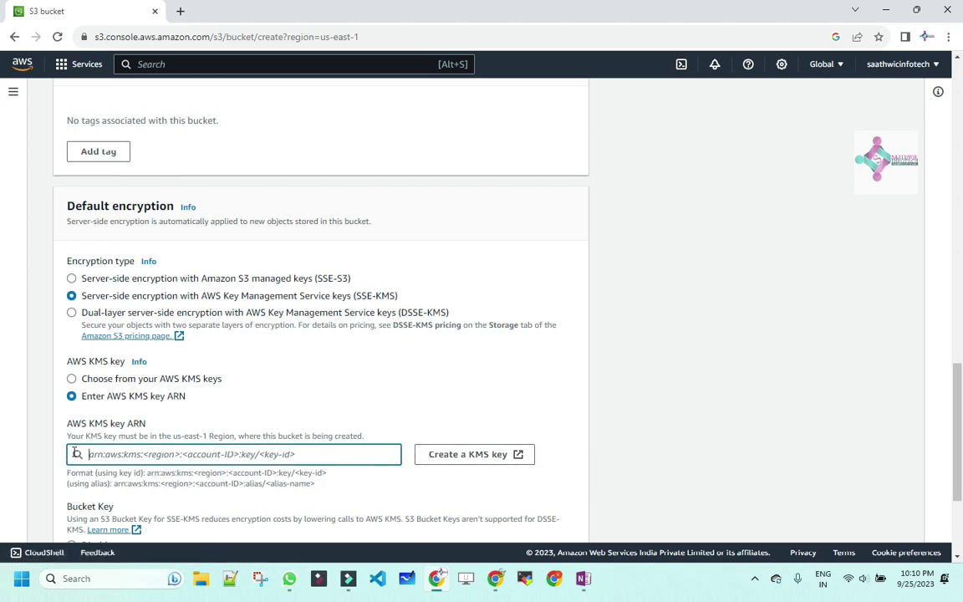
drag(399, 298, 73, 301)
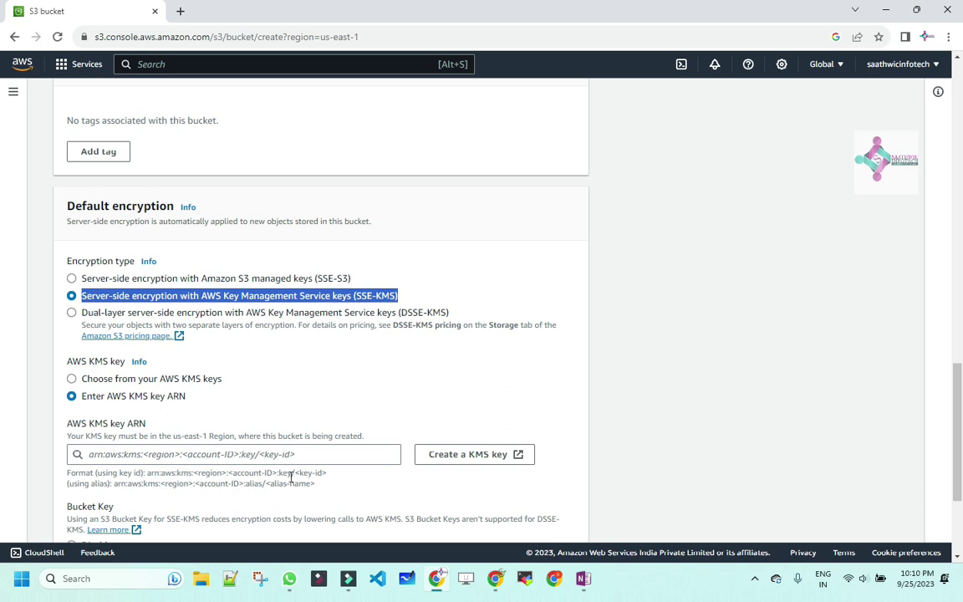
Compare the SSE-KMS and DSSE-KMS encryption types, and set the encryption type to Amazon S3 managed keys (SSE-S3).
click(71, 280)
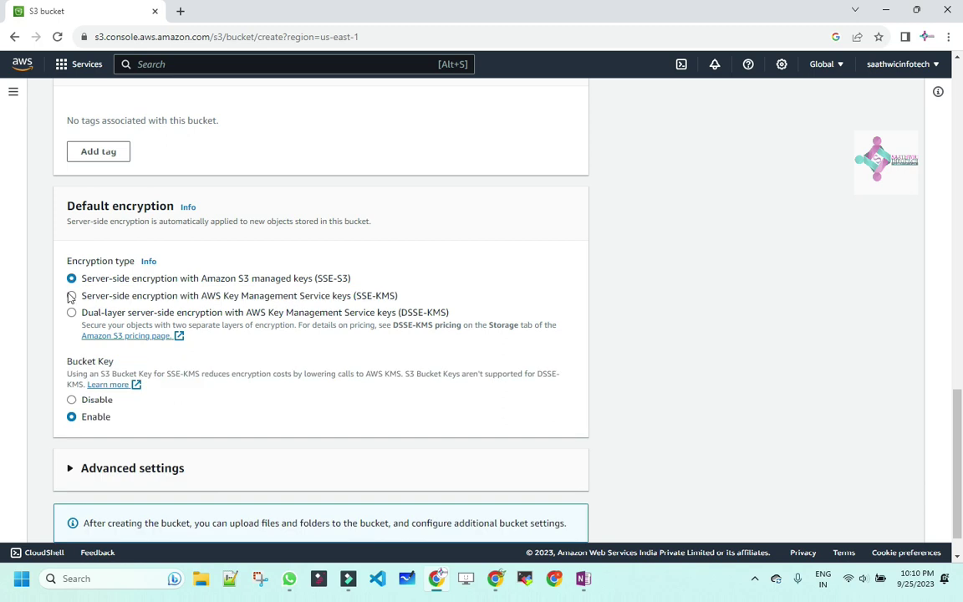
click(71, 297)
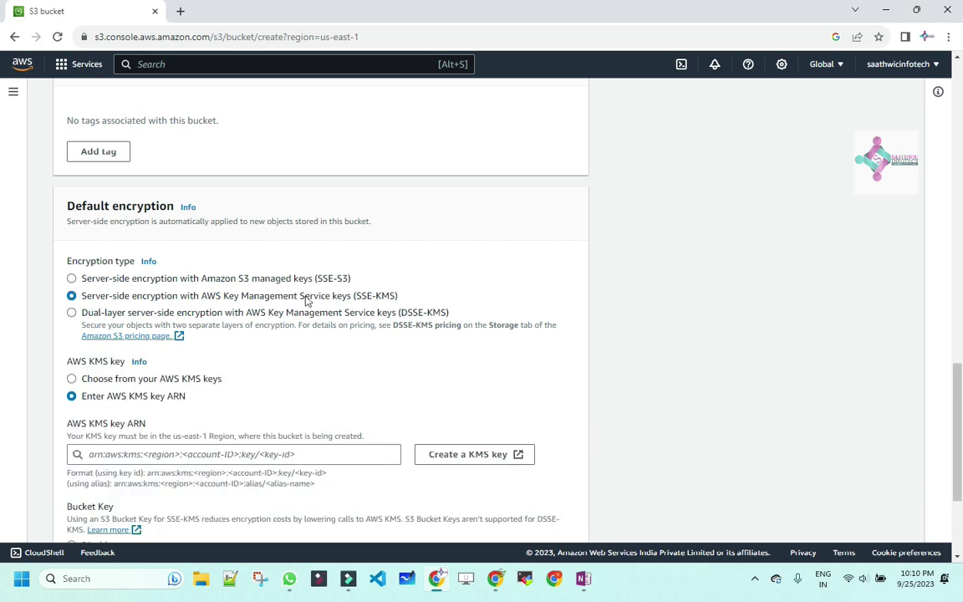
drag(416, 292, 77, 297)
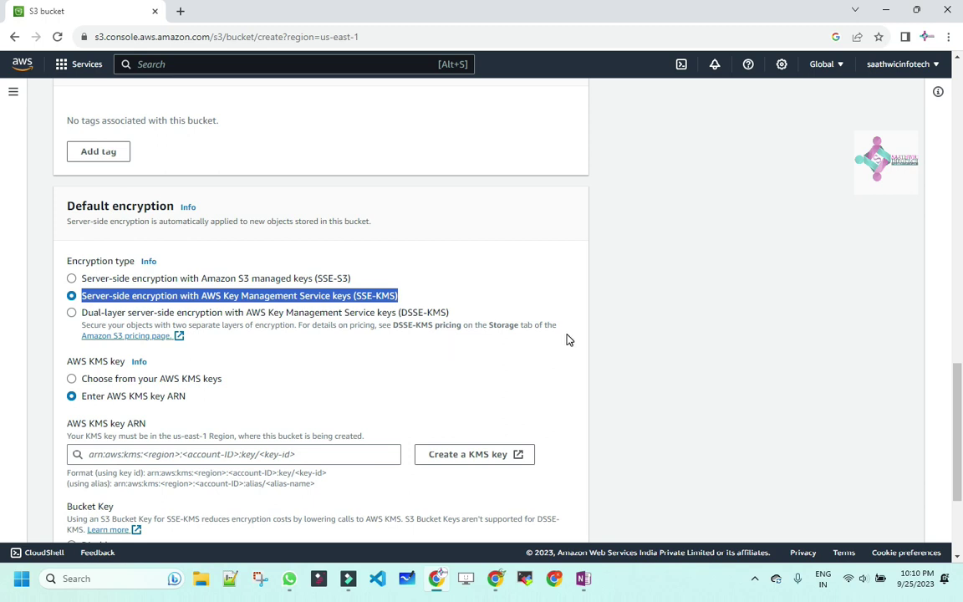
click(430, 333)
drag(430, 333, 69, 316)
click(72, 312)
click(282, 331)
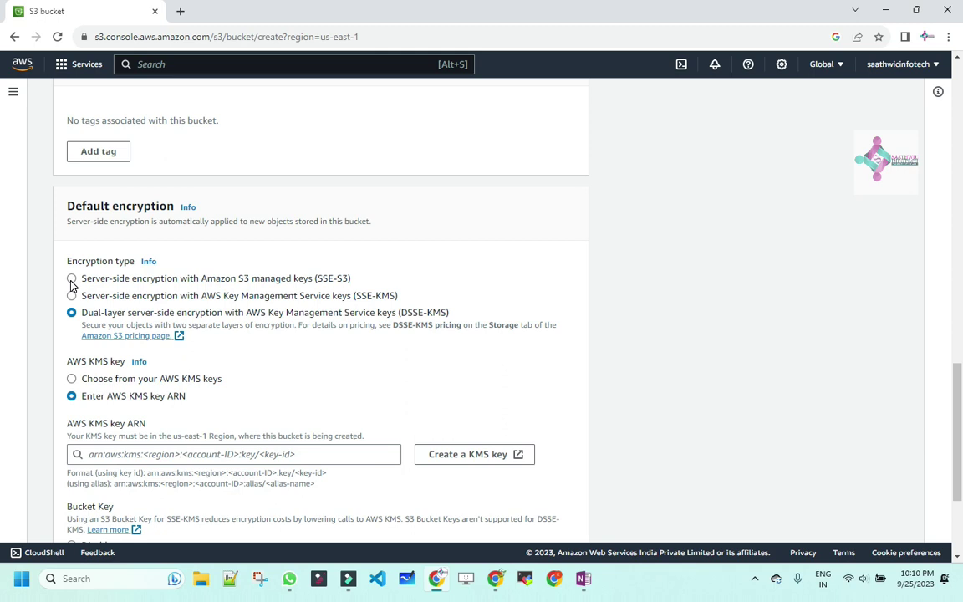
click(71, 280)
Expand the Advanced settings of the new bucket and examine the Object Lock options.
scroll(92, 376, down, 1)
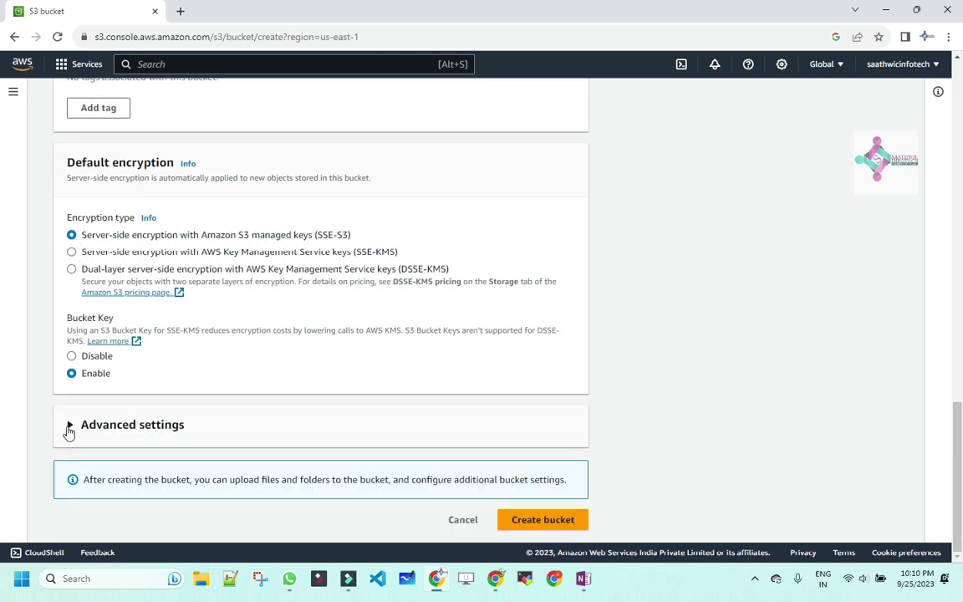
click(70, 426)
scroll(247, 430, down, 2)
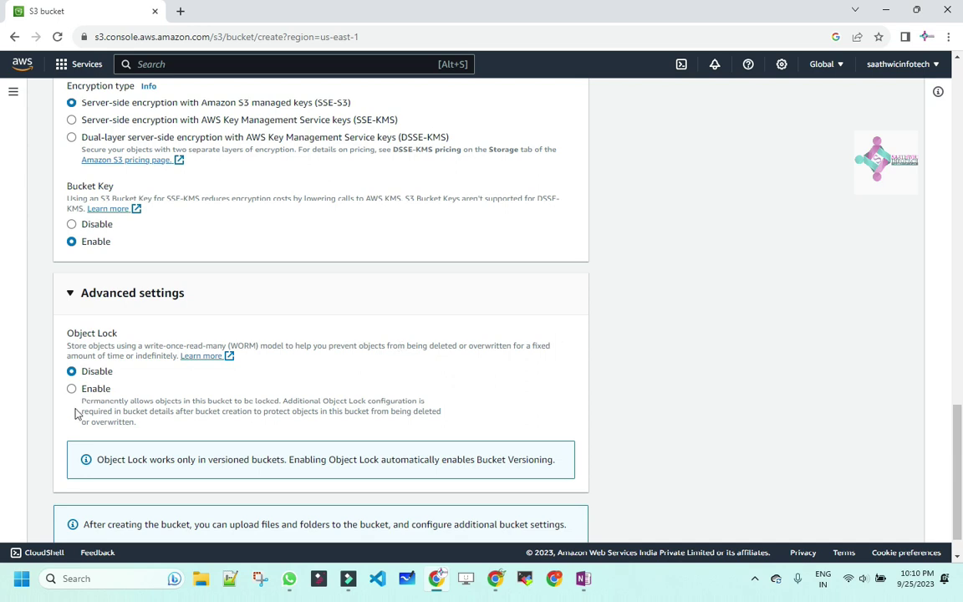
drag(125, 333, 63, 333)
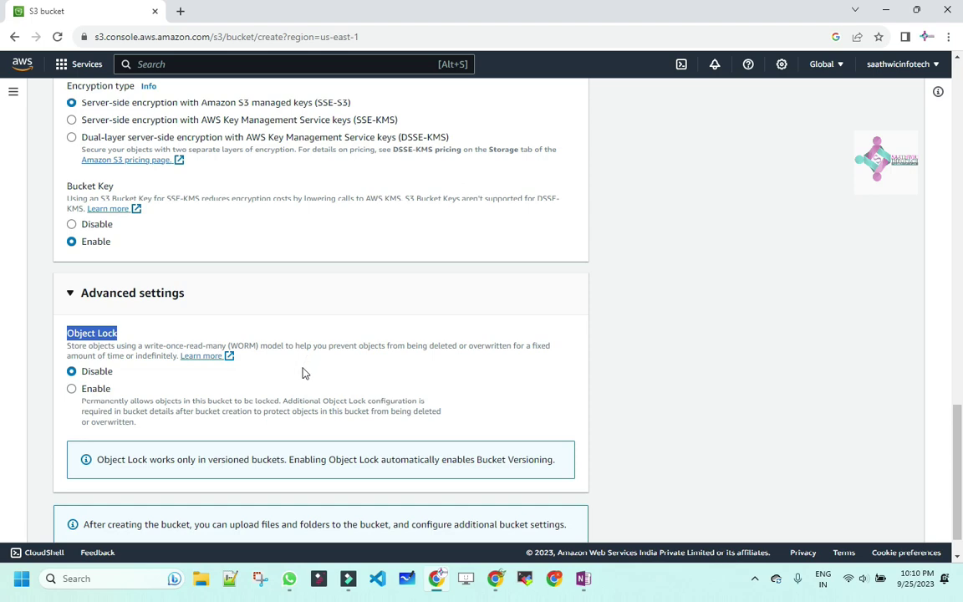
Review the whole bucket configuration from the general settings to Object Lock and create the bucket.
scroll(302, 374, down, 1)
scroll(353, 378, up, 3)
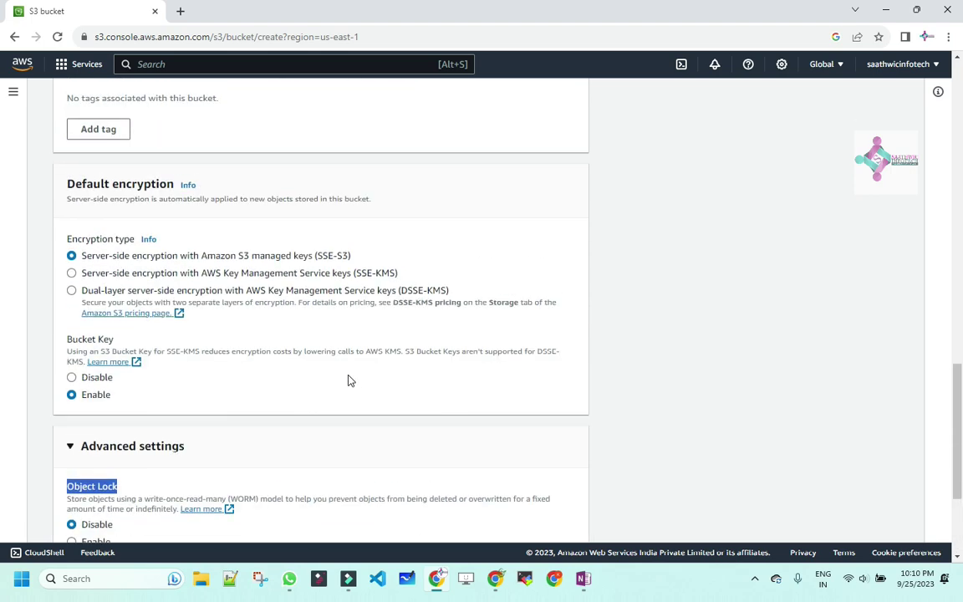
scroll(247, 425, up, 10)
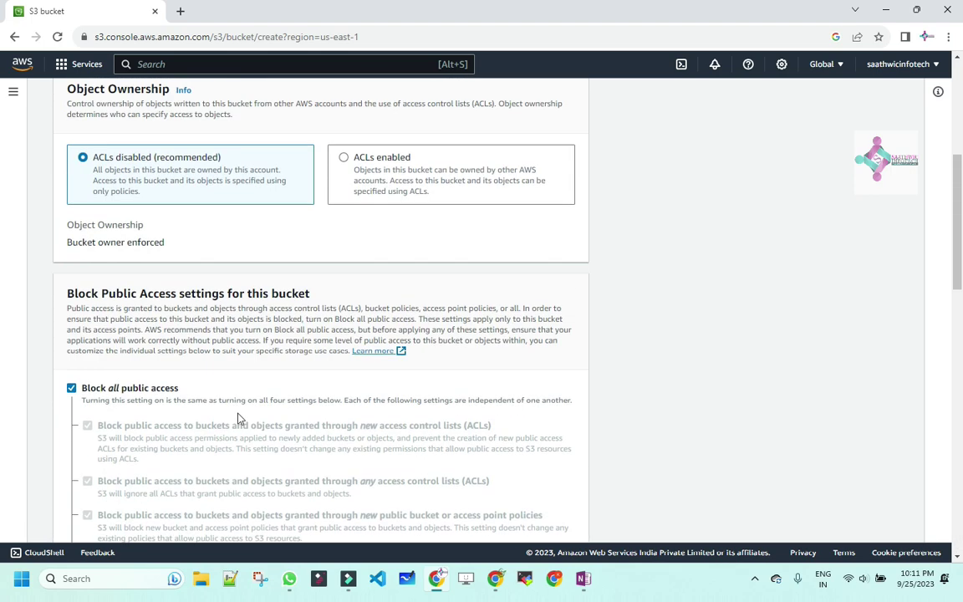
scroll(239, 419, up, 5)
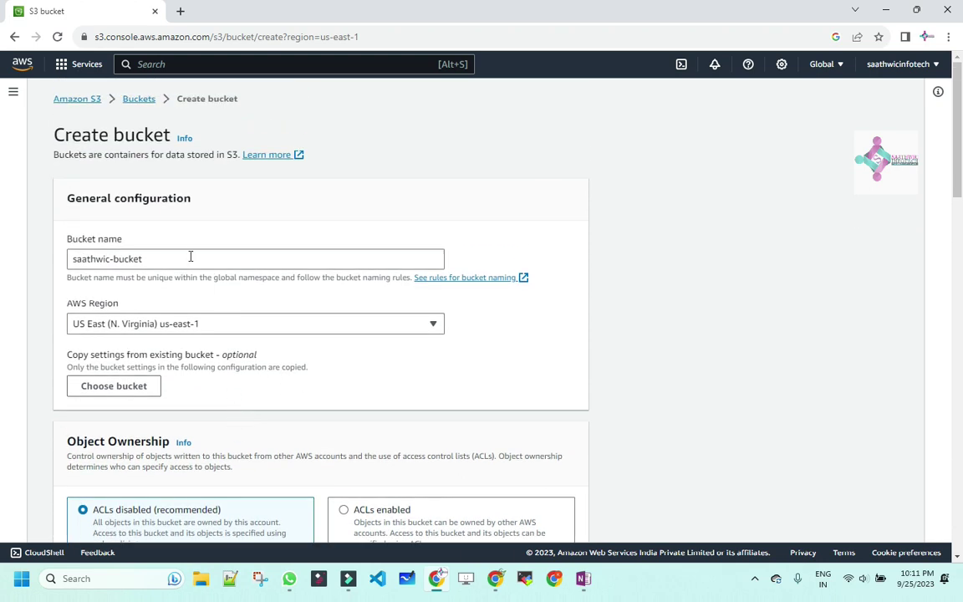
scroll(177, 288, down, 12)
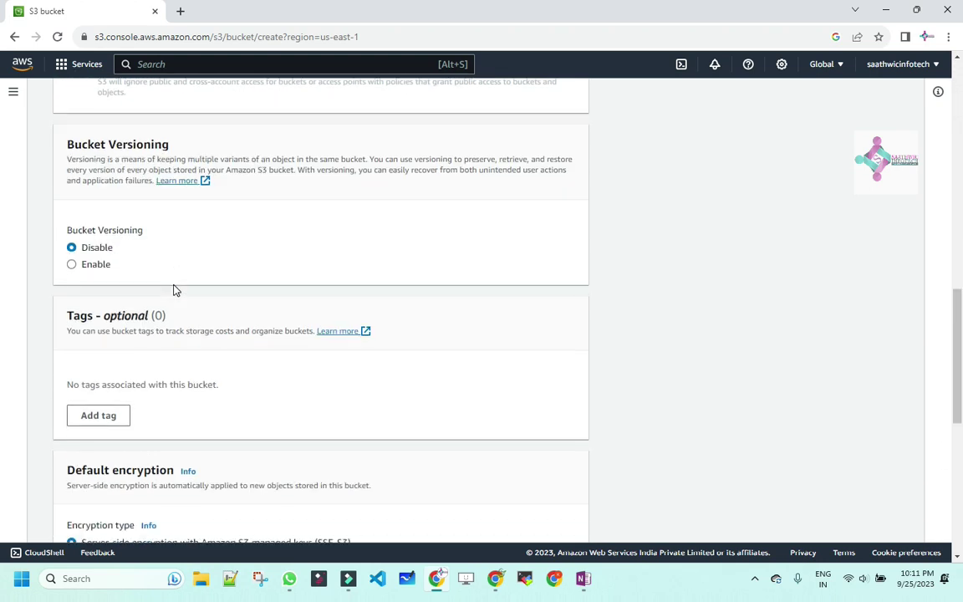
scroll(175, 289, down, 6)
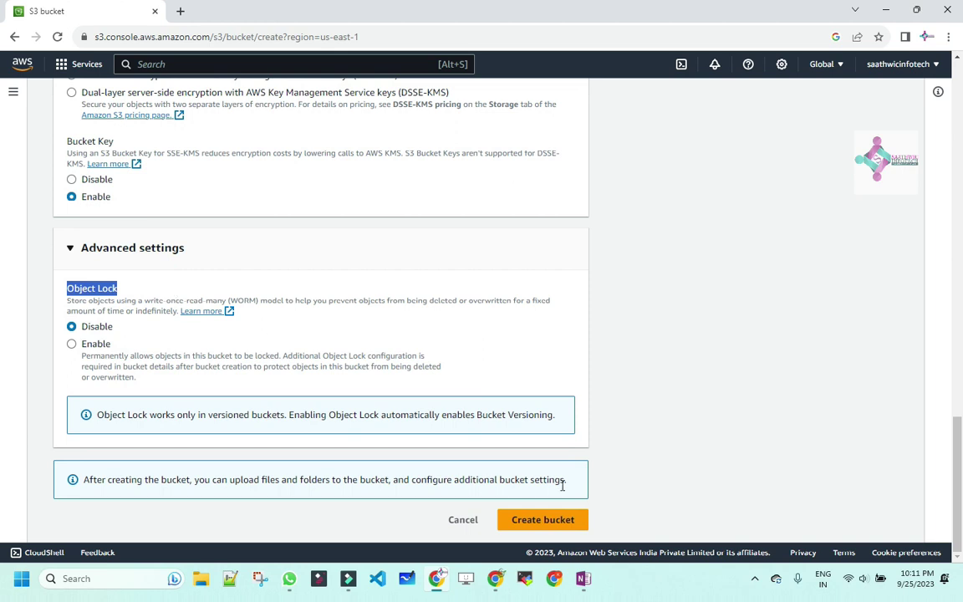
click(553, 520)
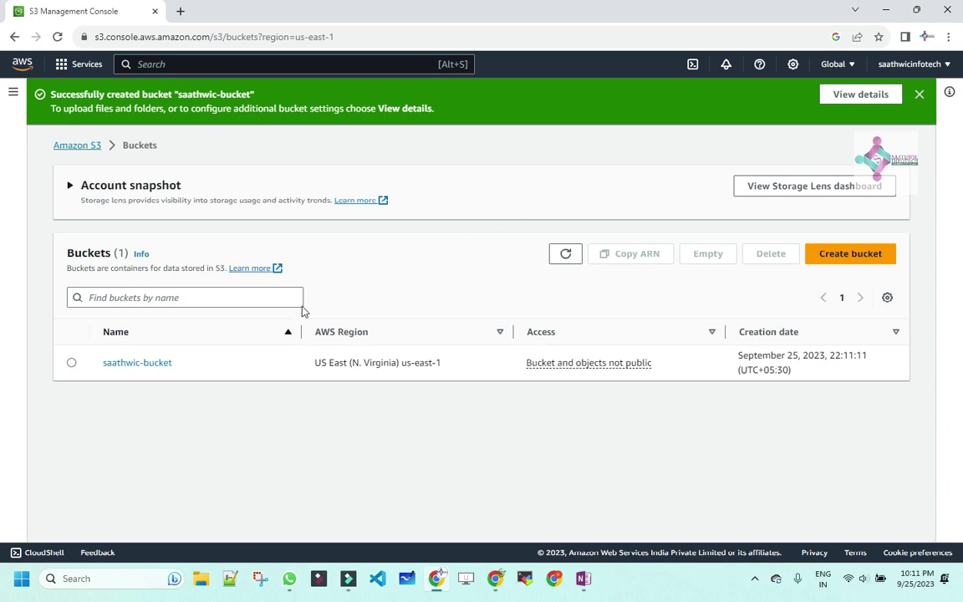
Open saathwic-bucket, start an upload and add the file Mykeypair.pem from the Downloads folder.
click(128, 364)
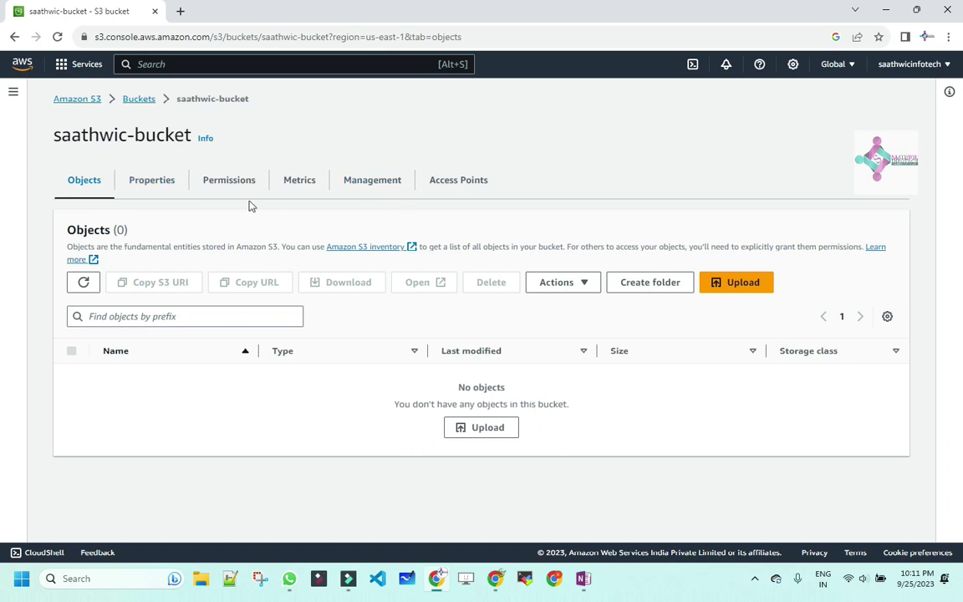
click(741, 284)
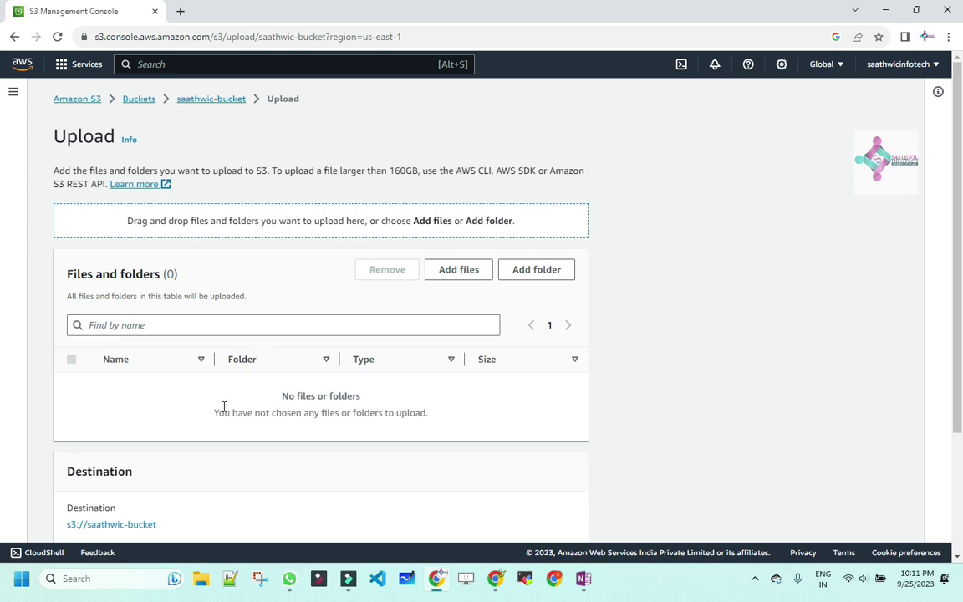
drag(434, 417, 275, 402)
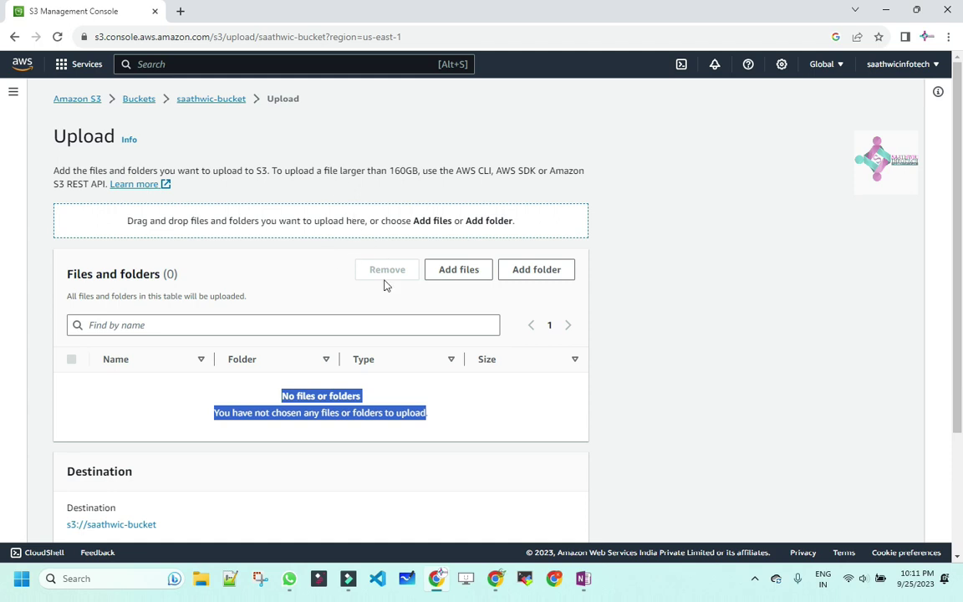
click(464, 278)
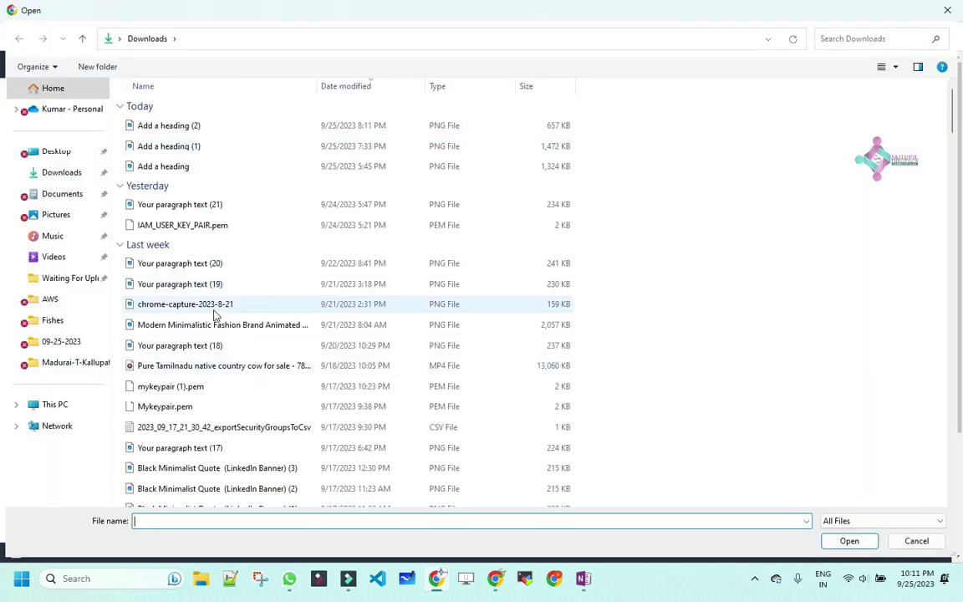
click(188, 406)
click(848, 540)
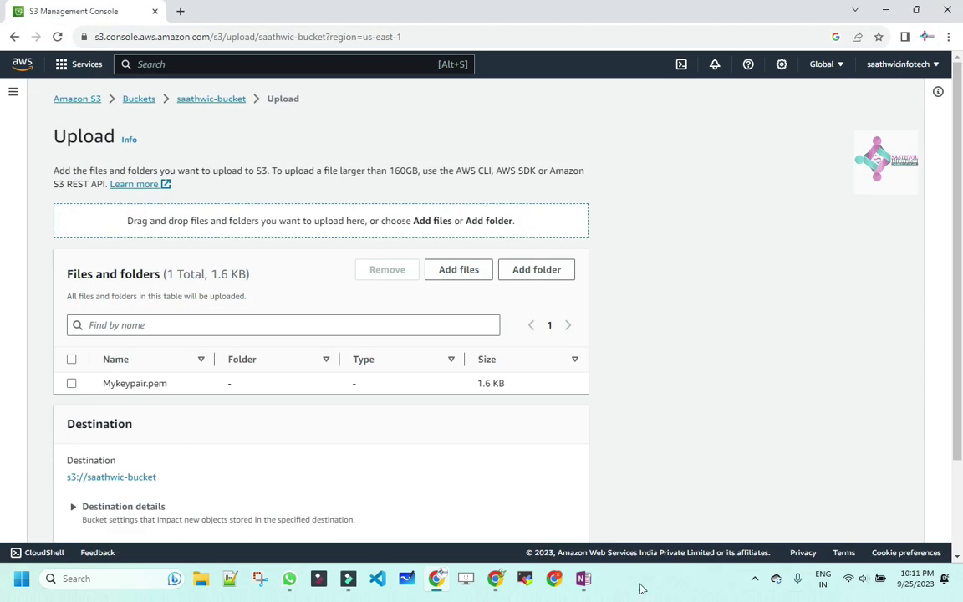
scroll(257, 421, down, 2)
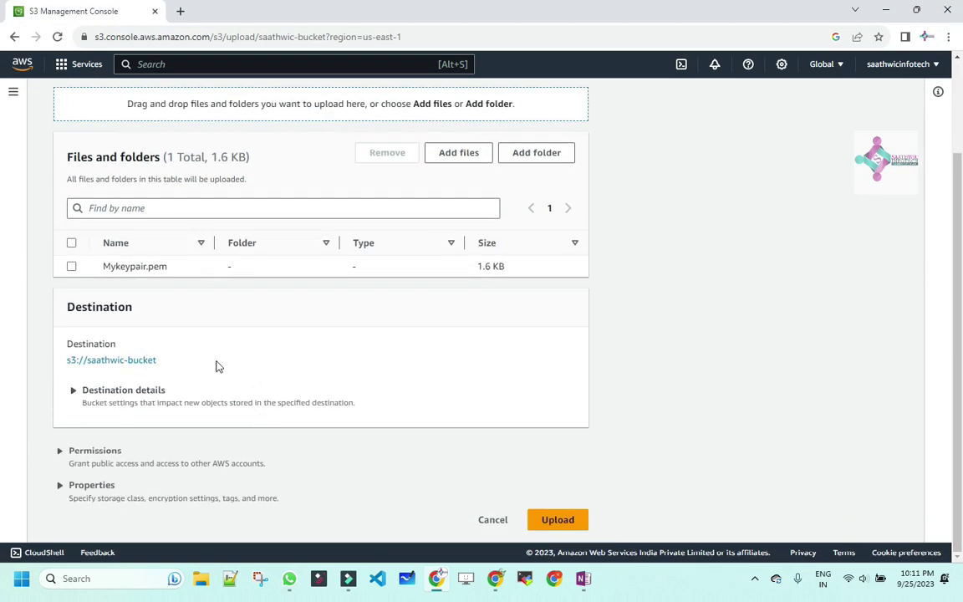
Check the file queued for upload and read the note on uploading files larger than 160GB.
drag(188, 274, 102, 265)
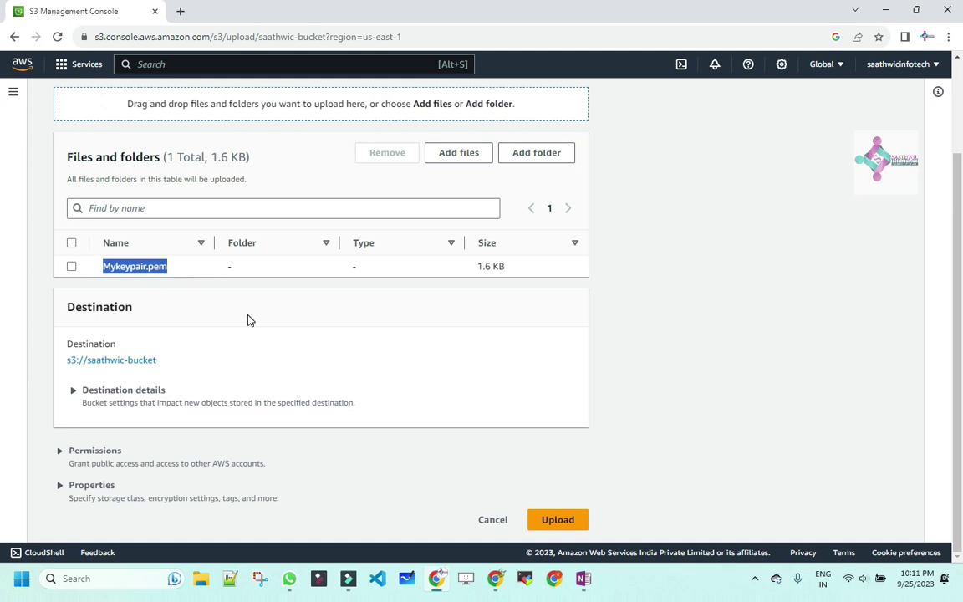
scroll(247, 319, up, 2)
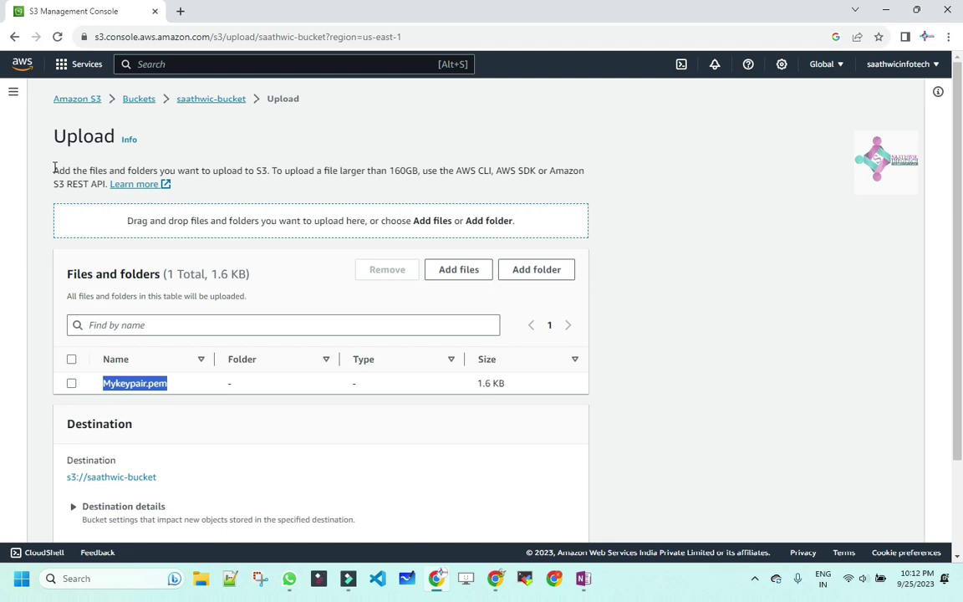
drag(54, 169, 590, 184)
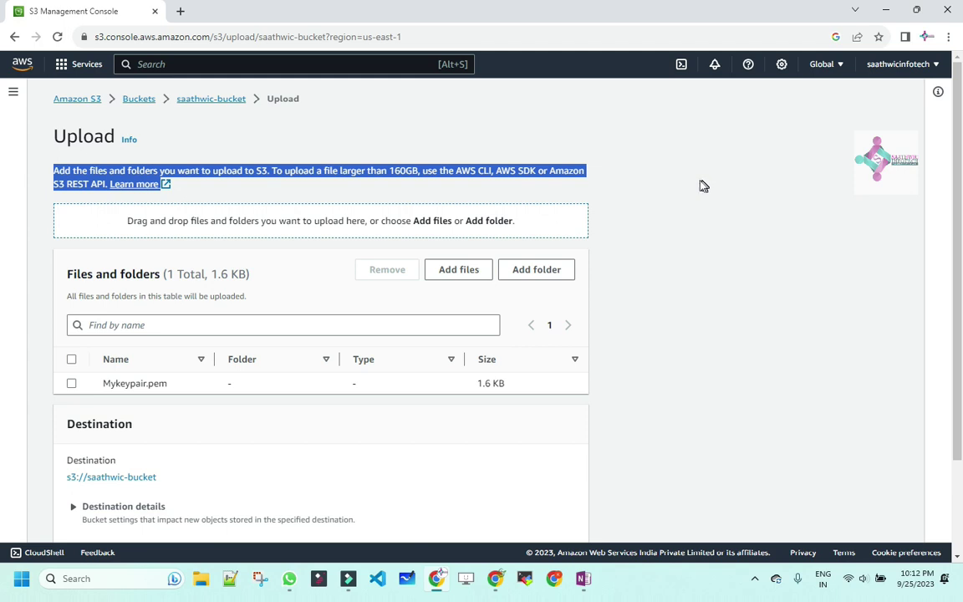
mouse_move(380, 173)
mouse_down()
mouse_move(399, 182)
mouse_move(369, 175)
mouse_up()
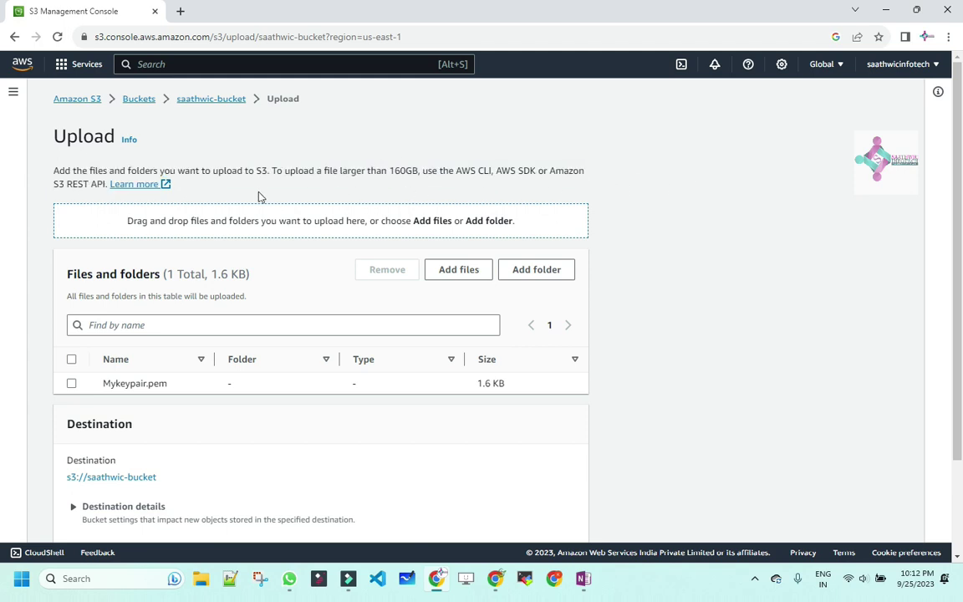
drag(134, 197, 40, 163)
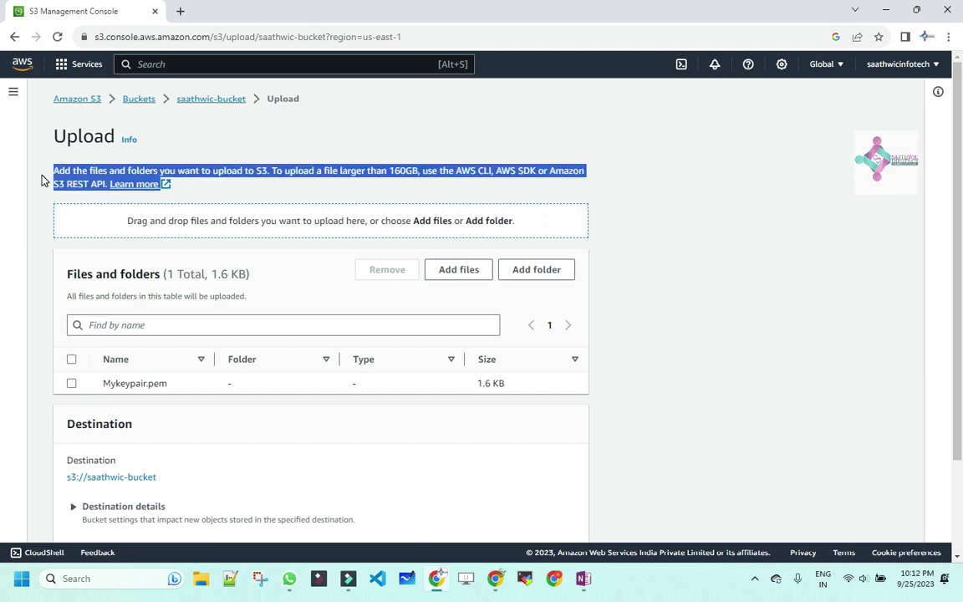
click(350, 203)
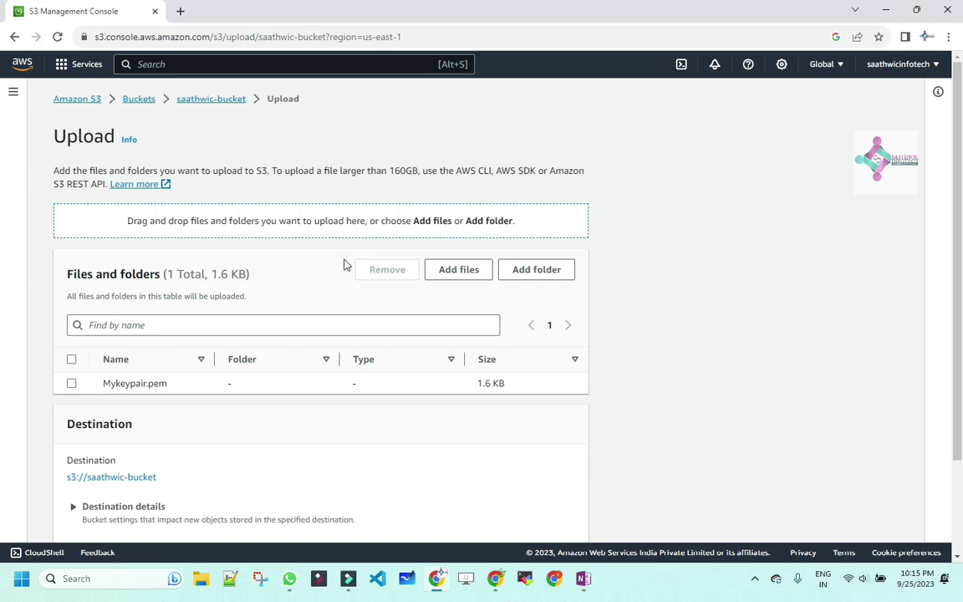
Expand the Destination details of the upload and examine the Bucket Versioning and default encryption settings.
scroll(338, 284, down, 2)
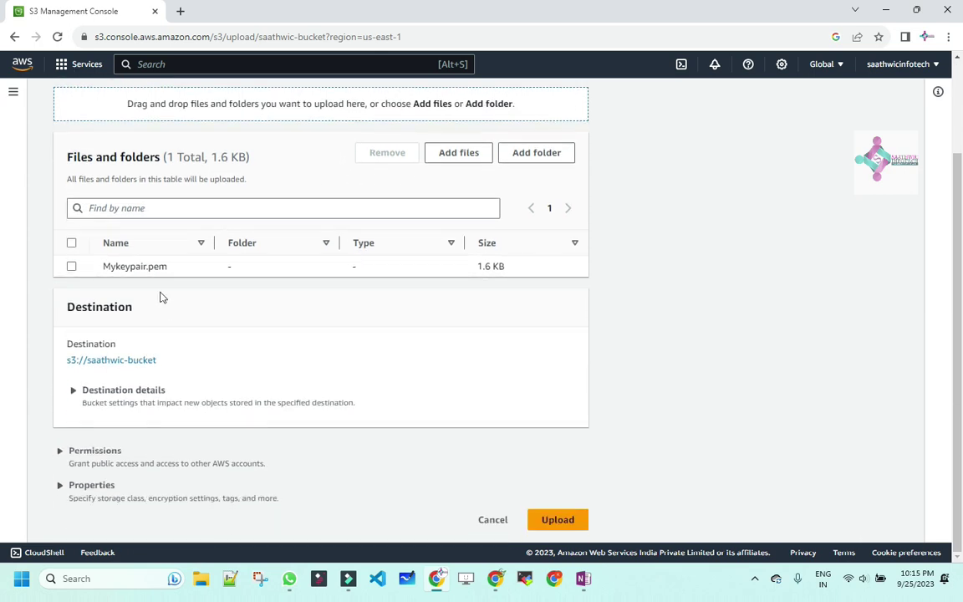
drag(166, 266, 100, 265)
drag(158, 360, 73, 370)
click(75, 389)
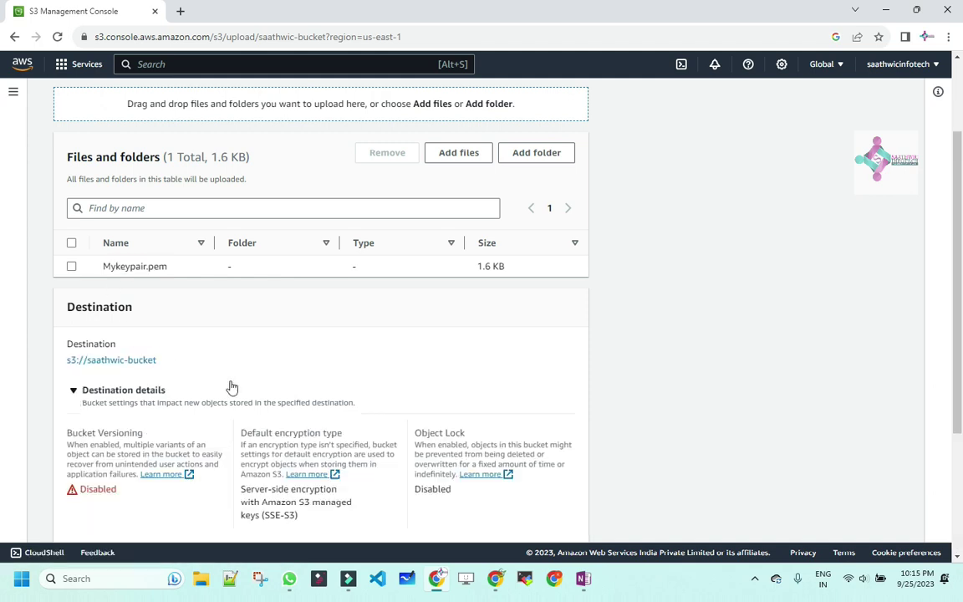
scroll(249, 372, down, 2)
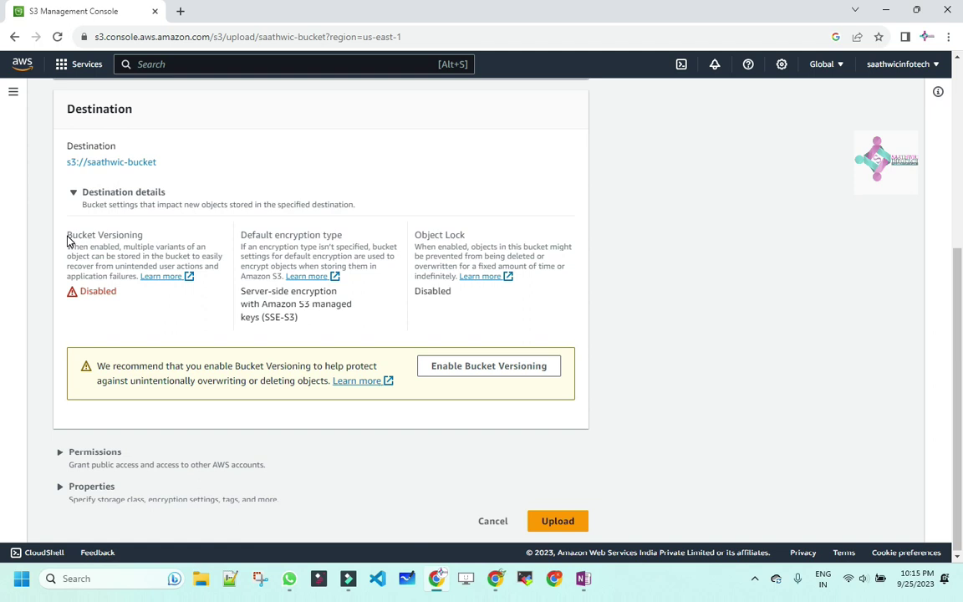
drag(66, 235, 146, 237)
drag(135, 303, 68, 294)
drag(247, 234, 360, 242)
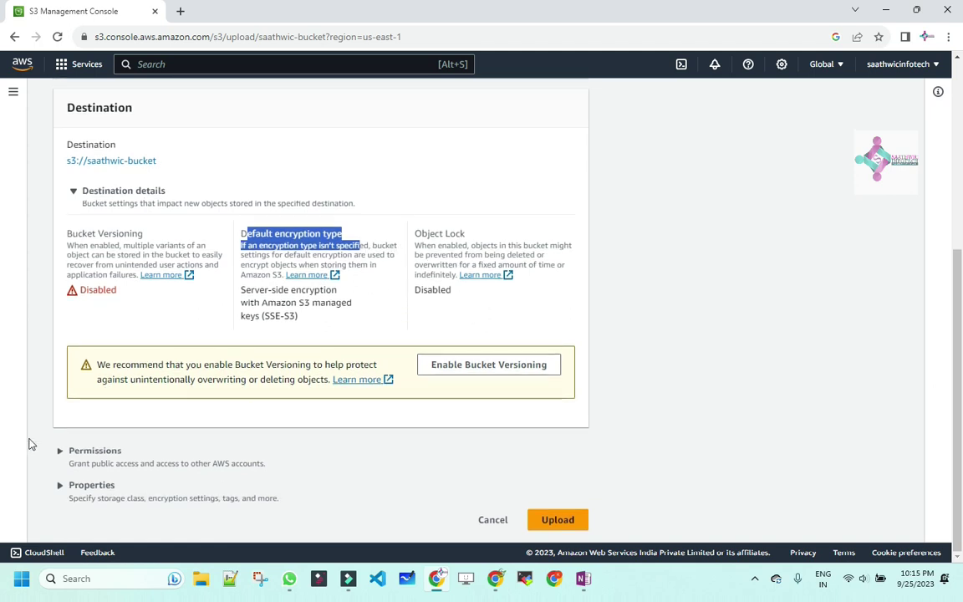
Expand the Permissions and Properties sections of the upload to reach the storage class options.
click(61, 454)
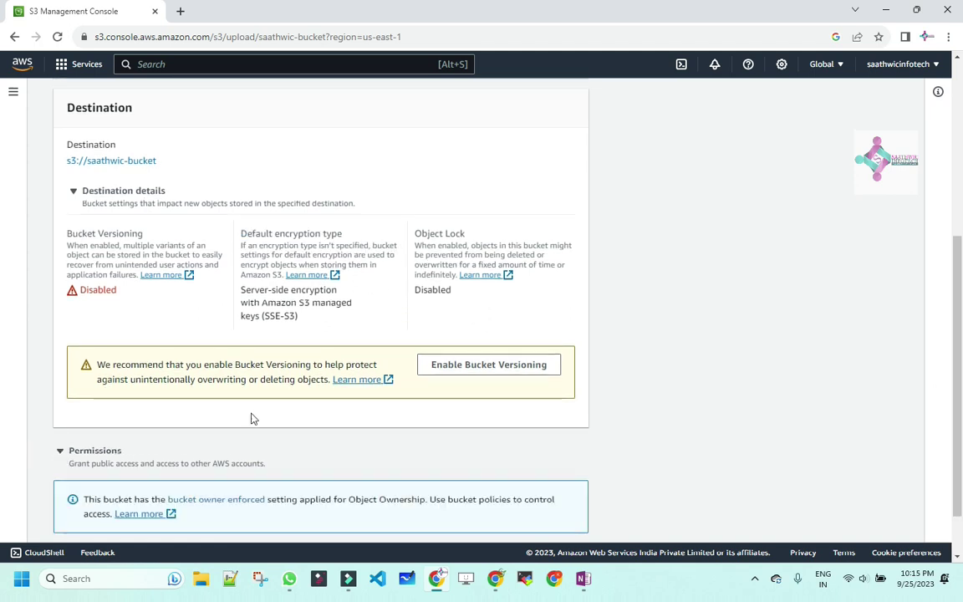
scroll(249, 417, down, 1)
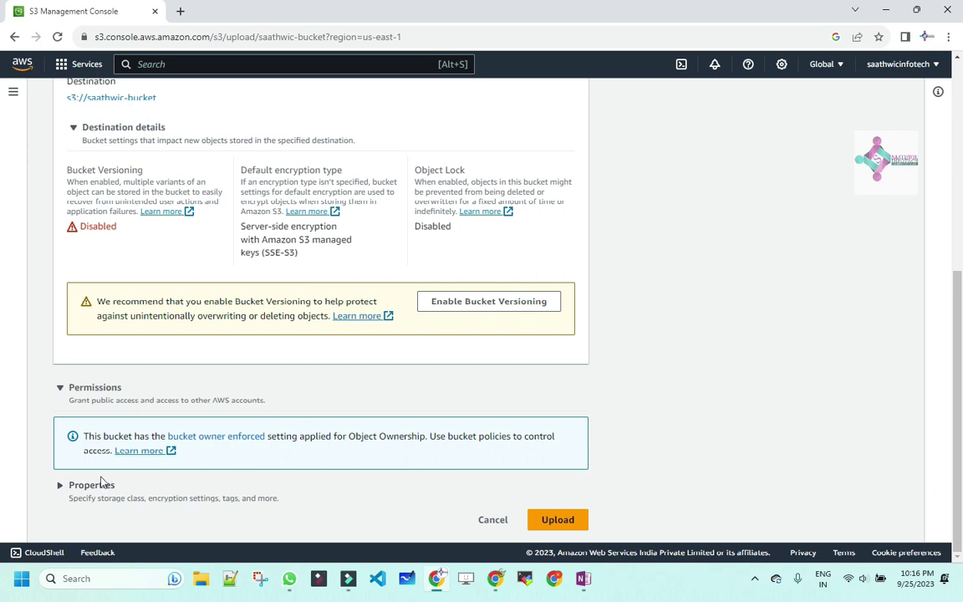
click(58, 490)
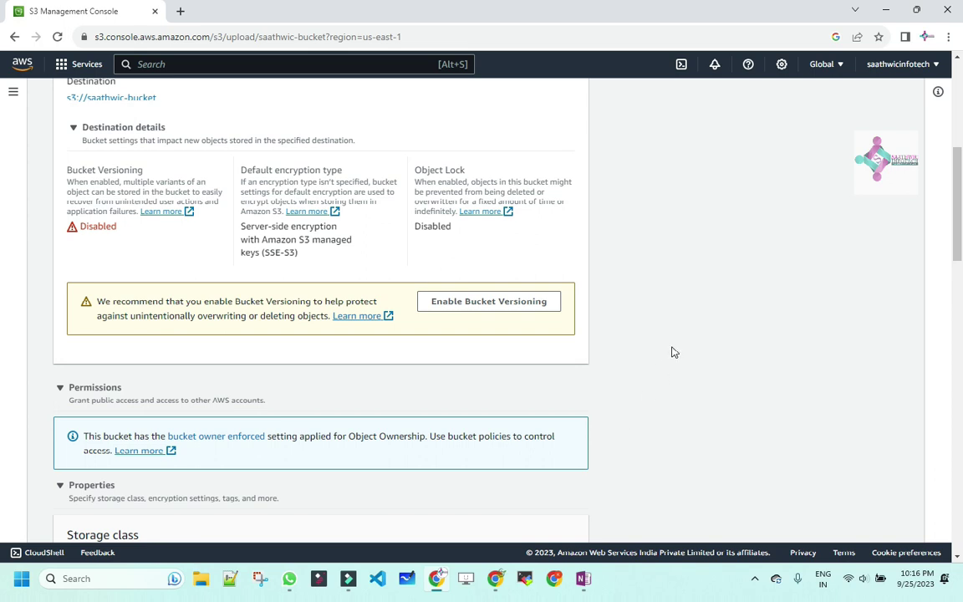
scroll(666, 346, down, 3)
scroll(667, 354, down, 1)
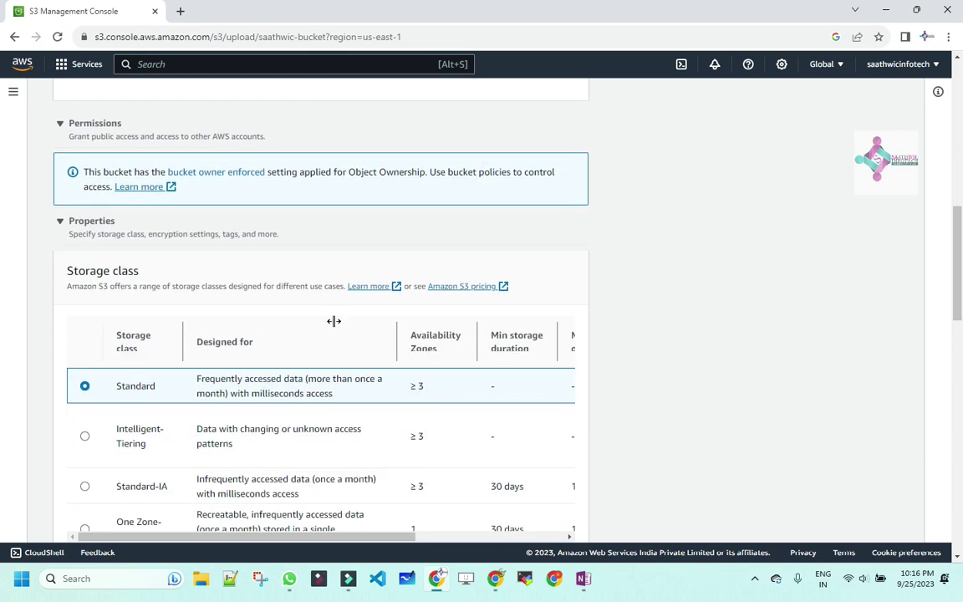
Examine the Standard storage class across all columns, from its intended use and Availability Zones to retrieval fees.
drag(126, 270, 64, 274)
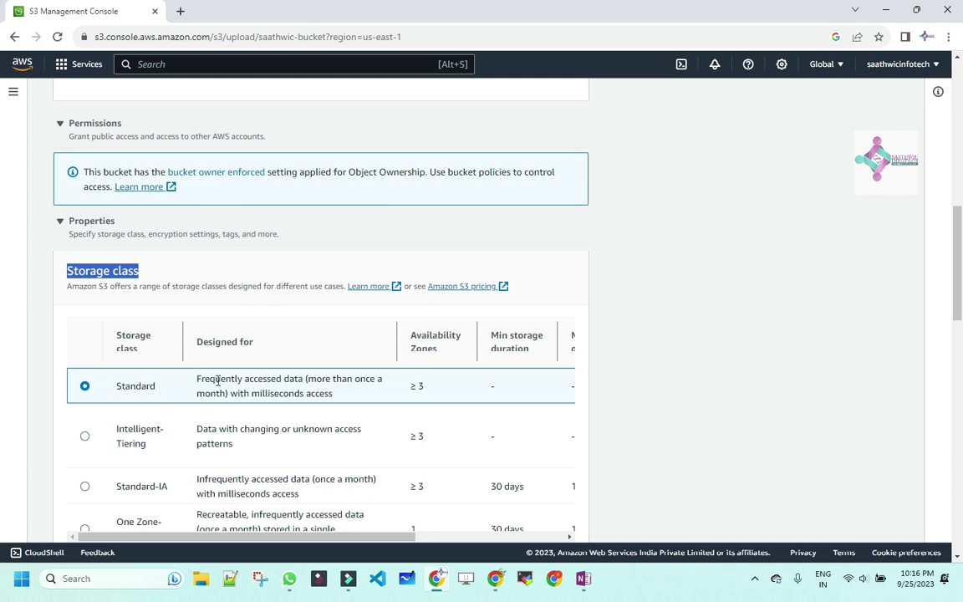
drag(197, 379, 385, 399)
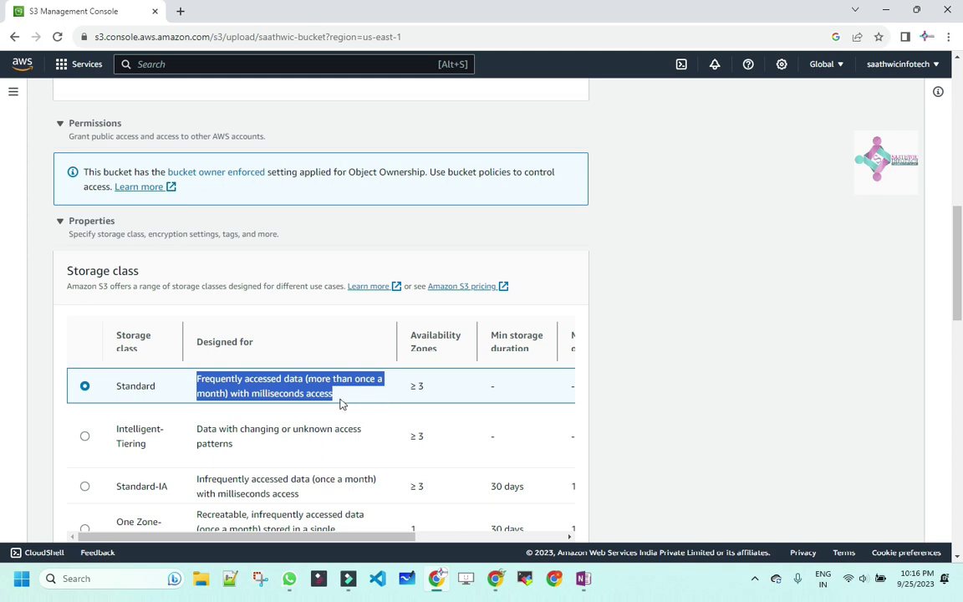
click(343, 403)
drag(338, 405, 193, 383)
drag(426, 391, 411, 388)
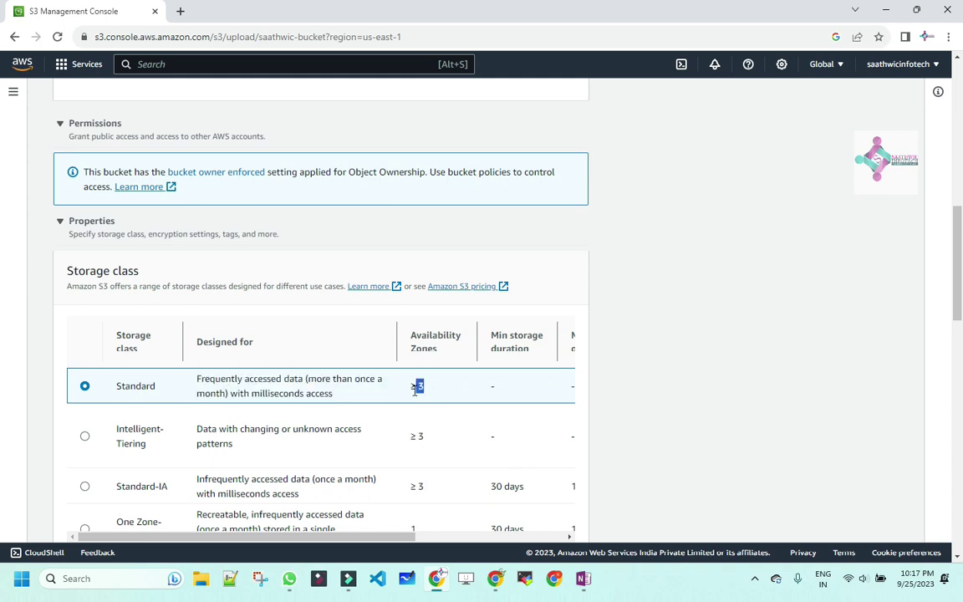
drag(400, 542, 470, 551)
drag(378, 393, 249, 398)
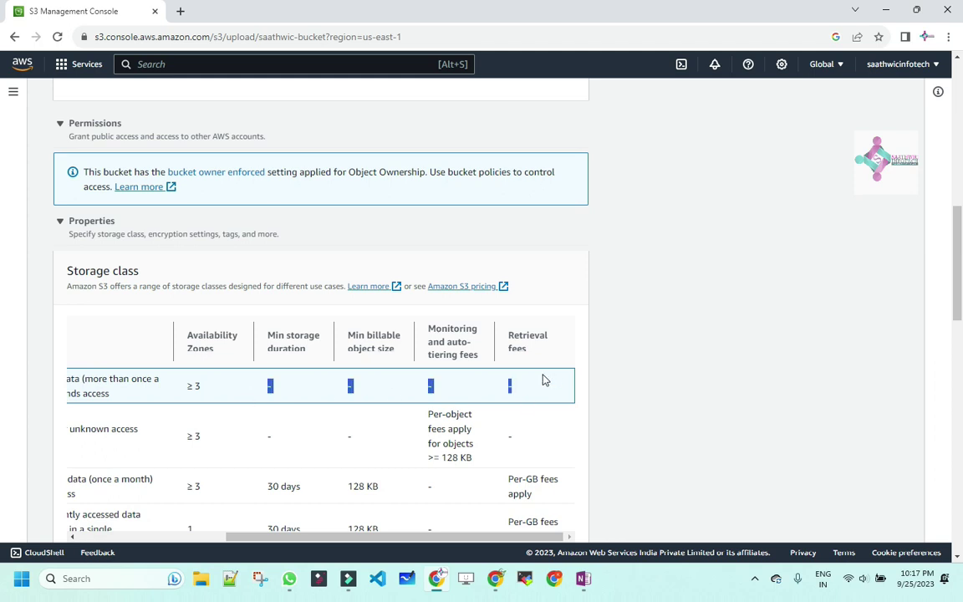
drag(399, 537, 232, 545)
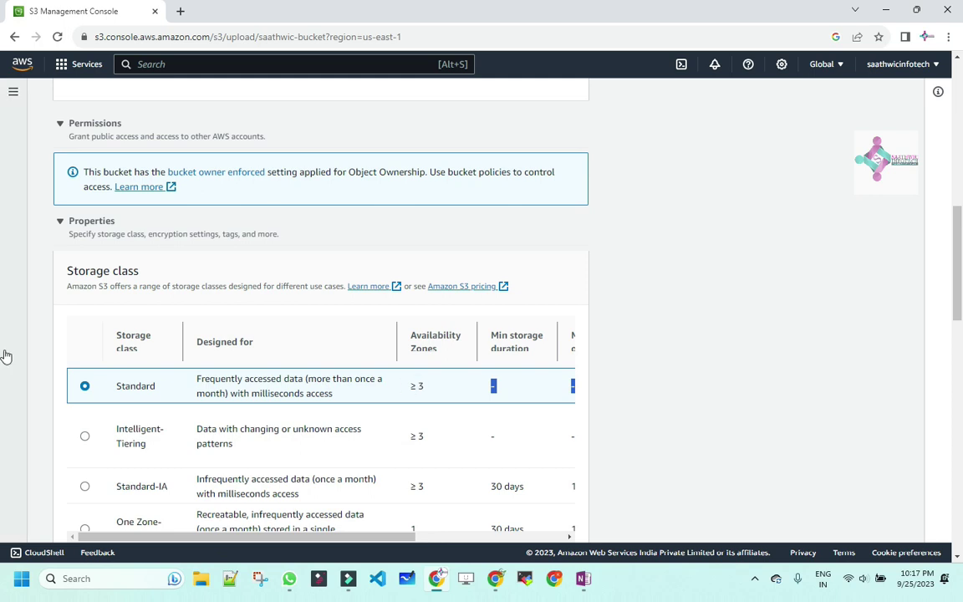
Look over the Intelligent-Tiering and Standard-IA entries in the storage class table.
triple_click(152, 449)
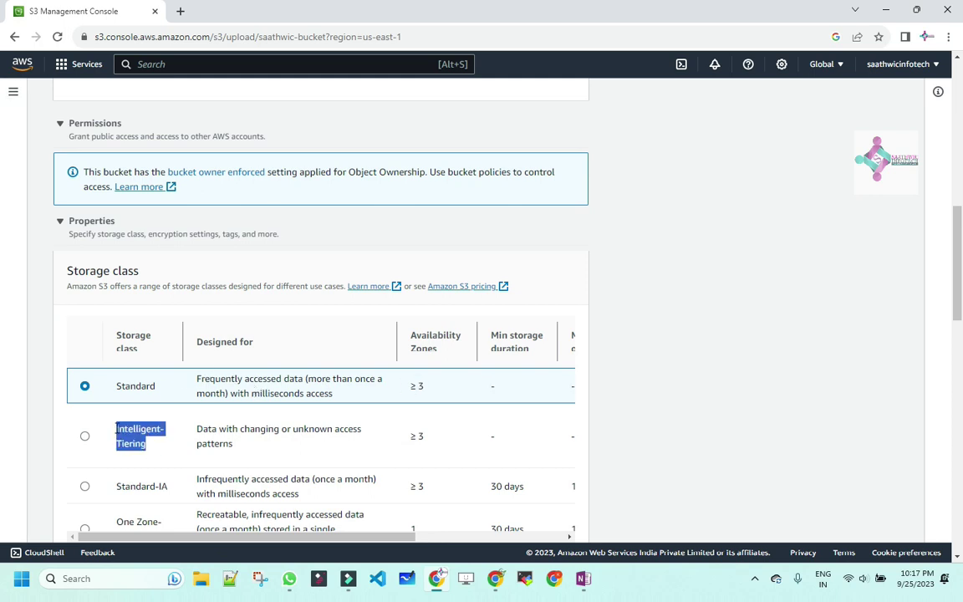
click(152, 450)
drag(153, 450, 102, 431)
scroll(163, 478, down, 1)
scroll(163, 475, down, 1)
drag(164, 423, 116, 423)
drag(176, 427, 123, 426)
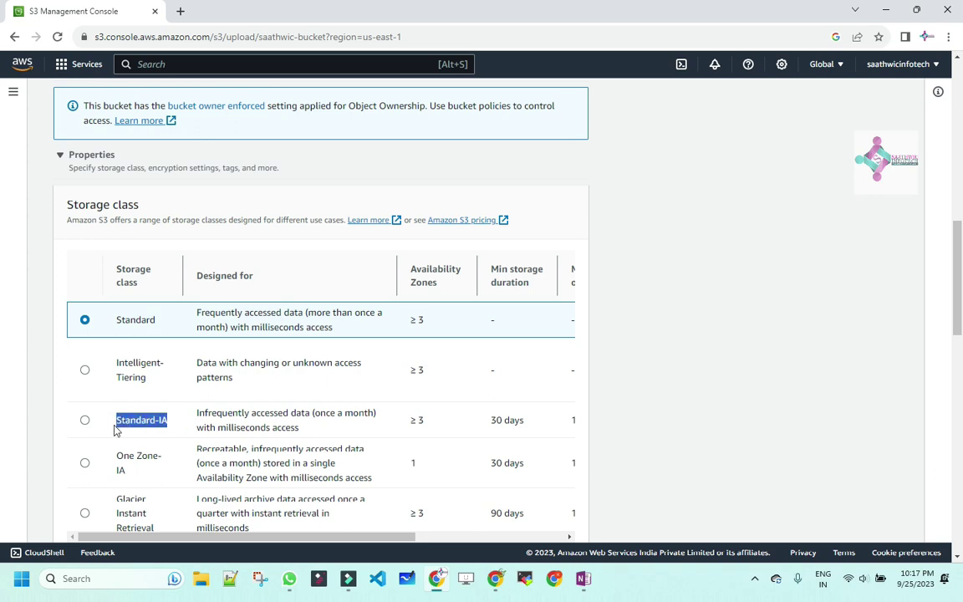
Compare Standard with Standard-IA by access frequency, and check the minimum storage duration of Standard-IA.
drag(157, 327, 118, 330)
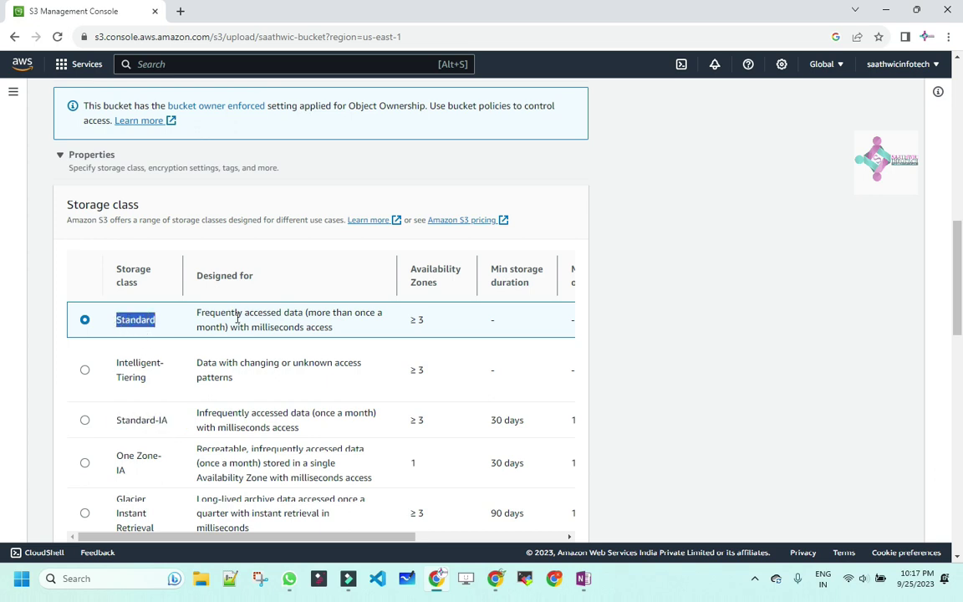
drag(255, 311, 280, 312)
drag(172, 422, 111, 422)
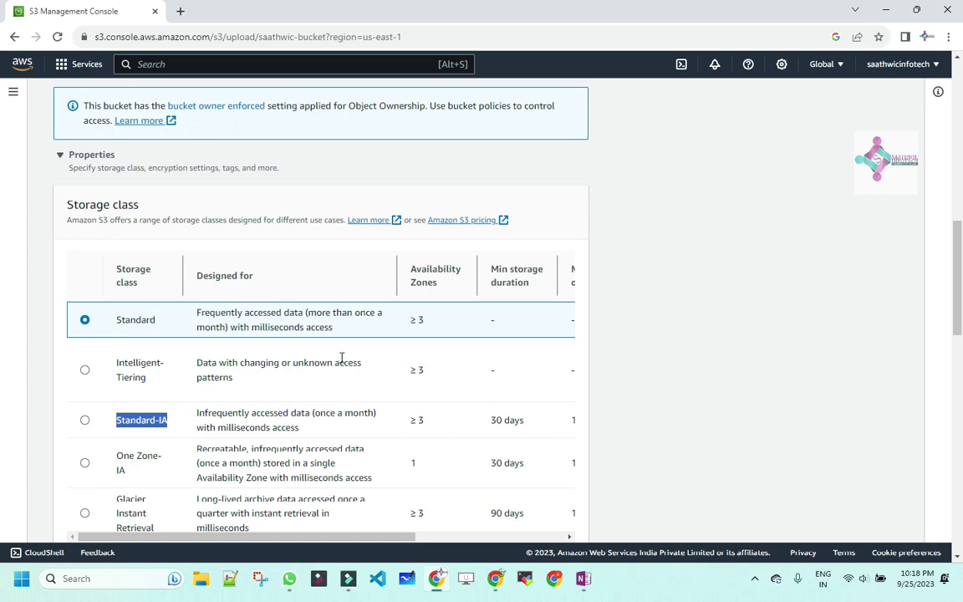
drag(434, 427, 189, 424)
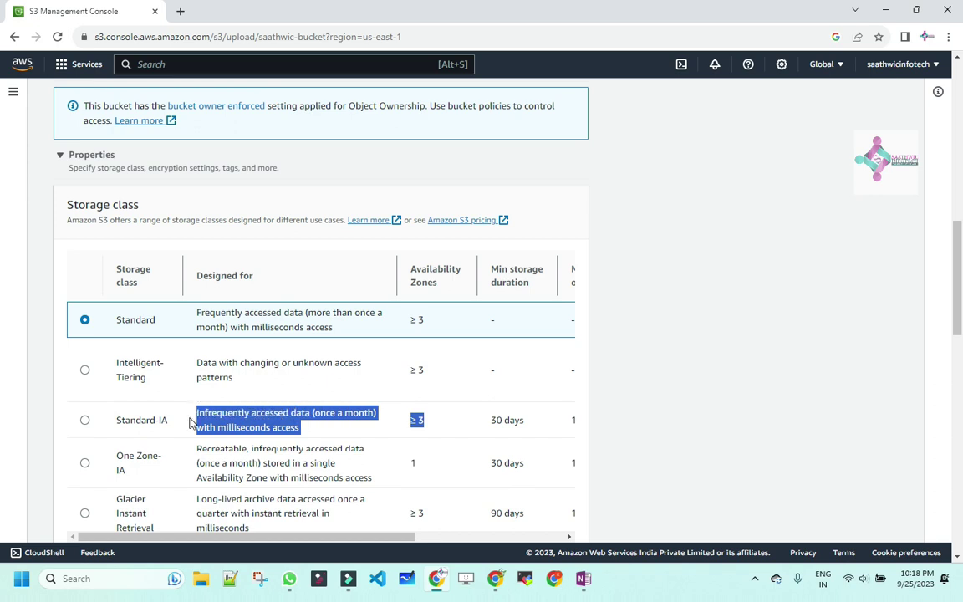
drag(384, 538, 451, 537)
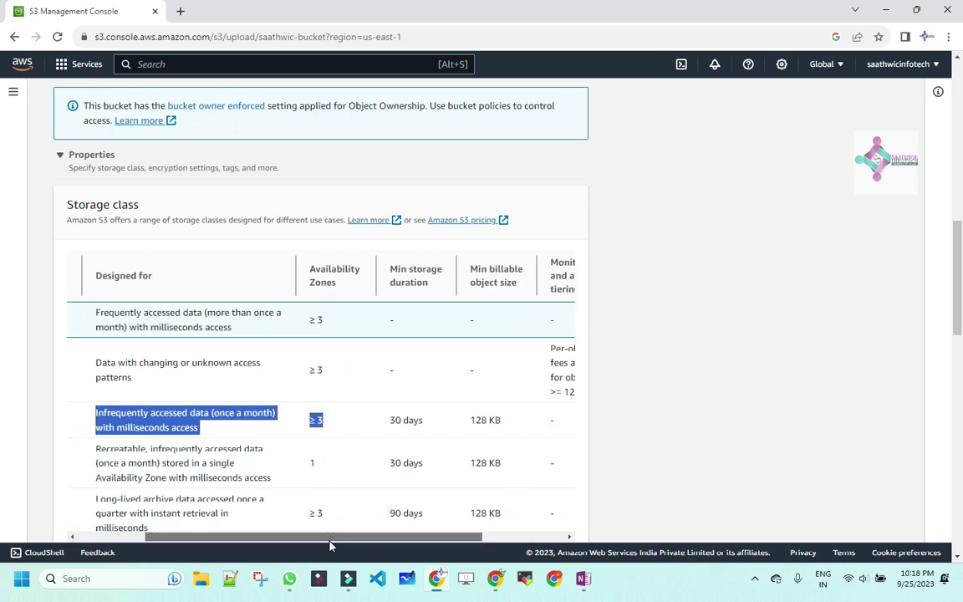
drag(331, 537, 256, 537)
drag(168, 427, 117, 420)
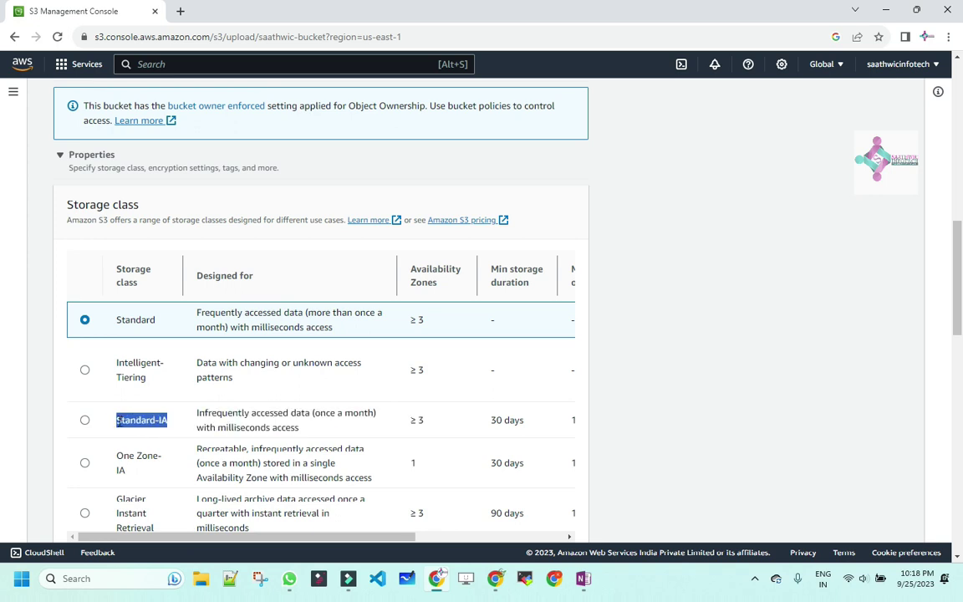
drag(338, 538, 447, 538)
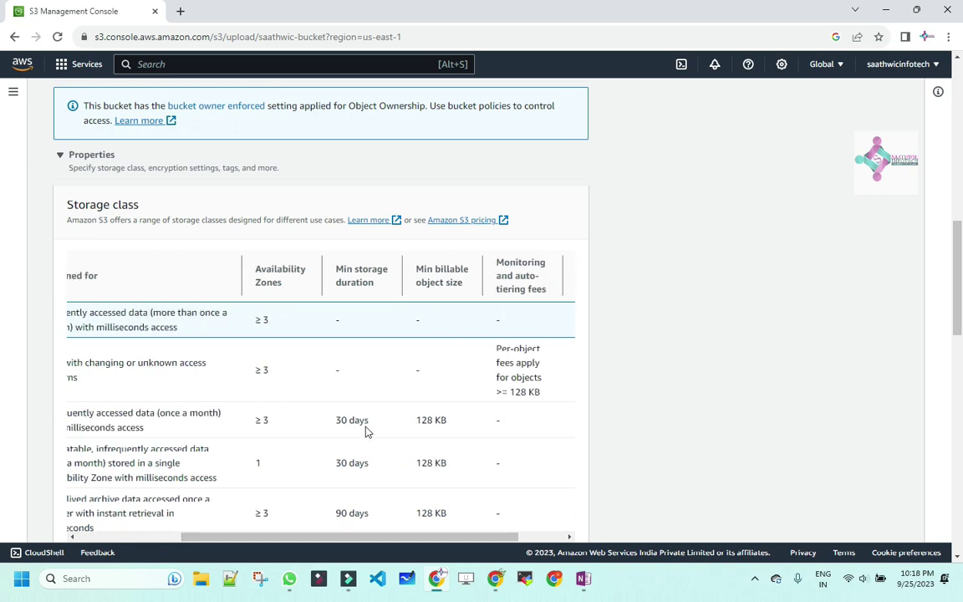
drag(369, 423, 316, 427)
drag(324, 538, 200, 539)
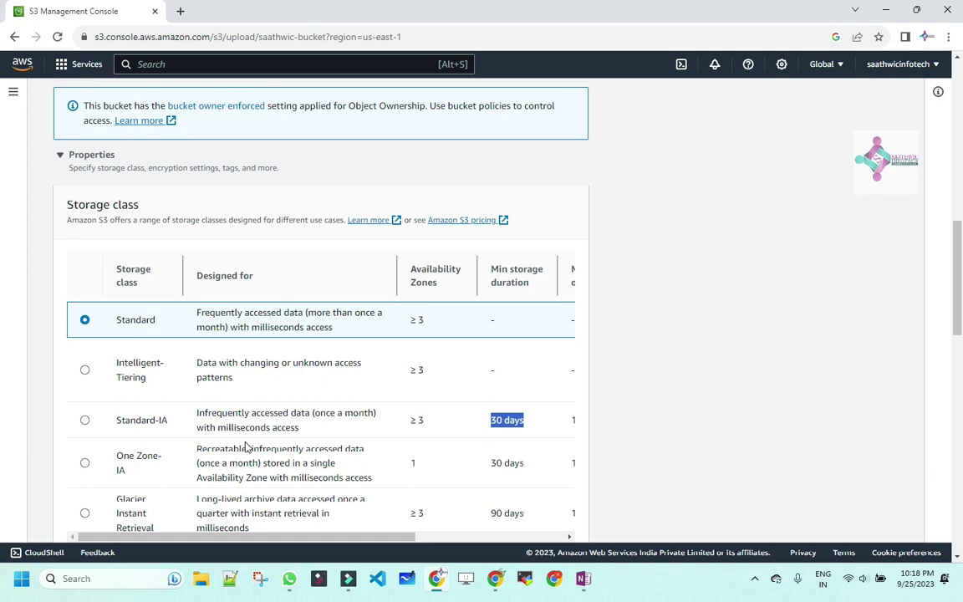
Examine the Intelligent-Tiering storage class in relation to Standard-IA.
drag(161, 386, 113, 361)
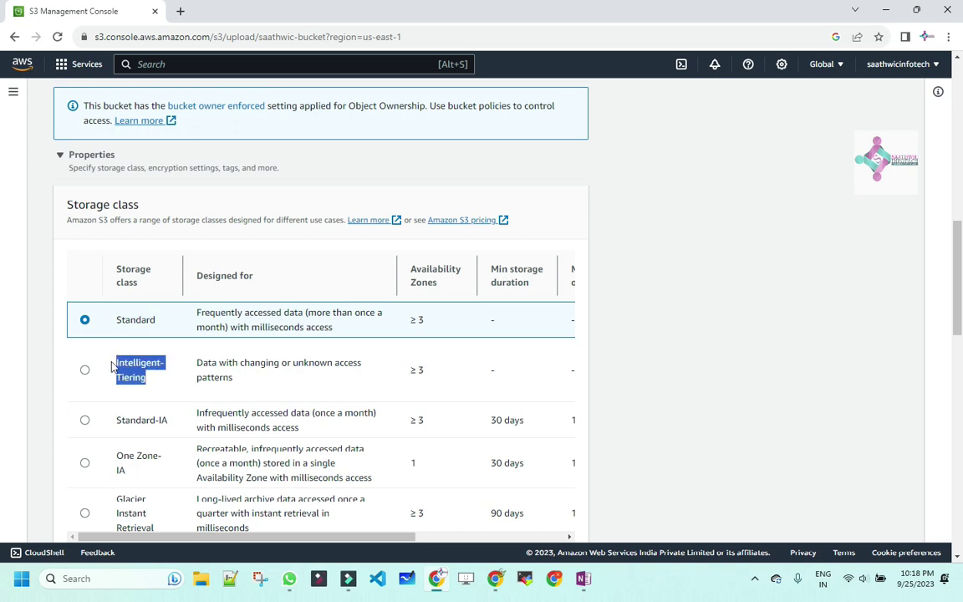
click(168, 388)
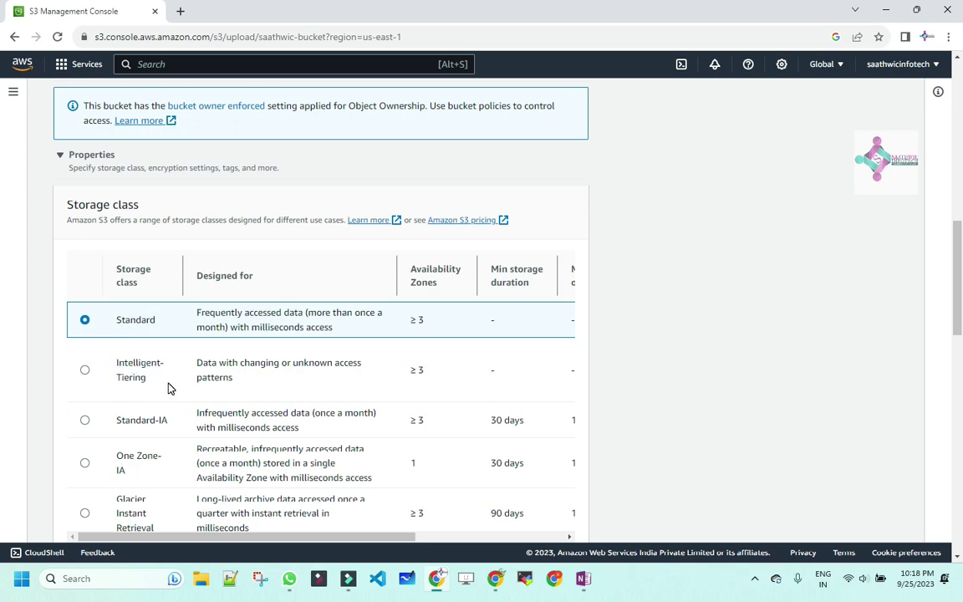
drag(168, 387, 108, 368)
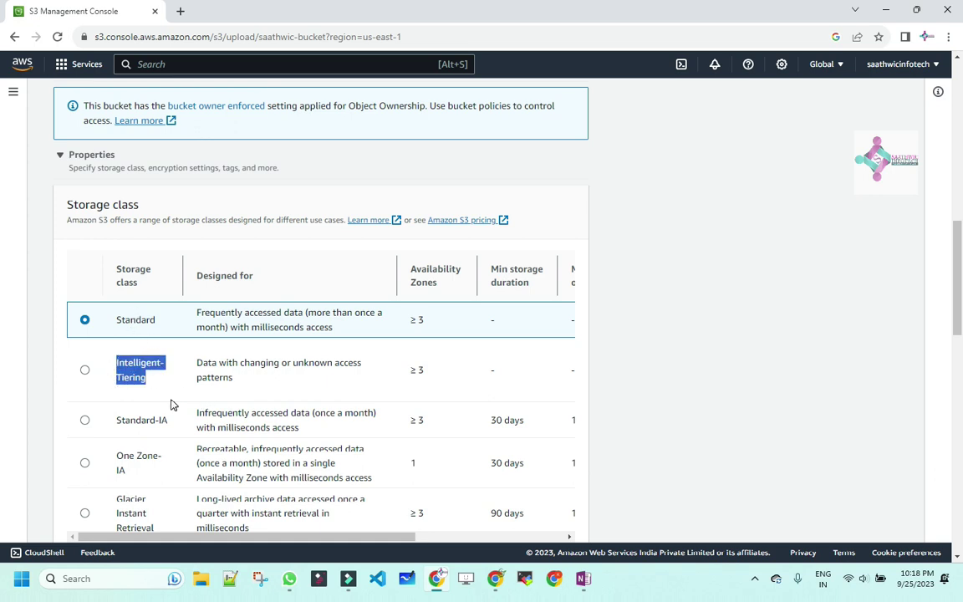
drag(172, 430, 103, 433)
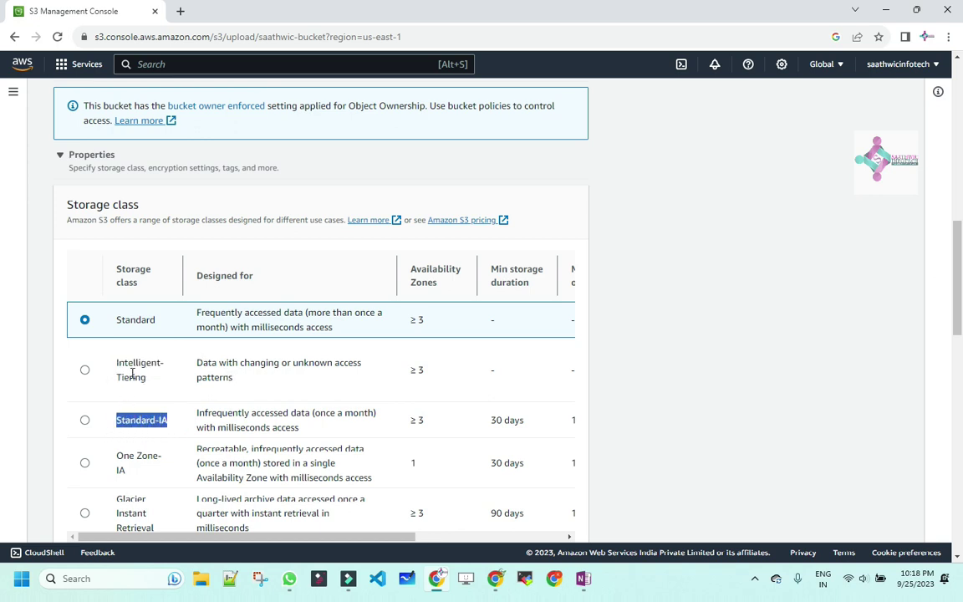
drag(163, 378, 108, 361)
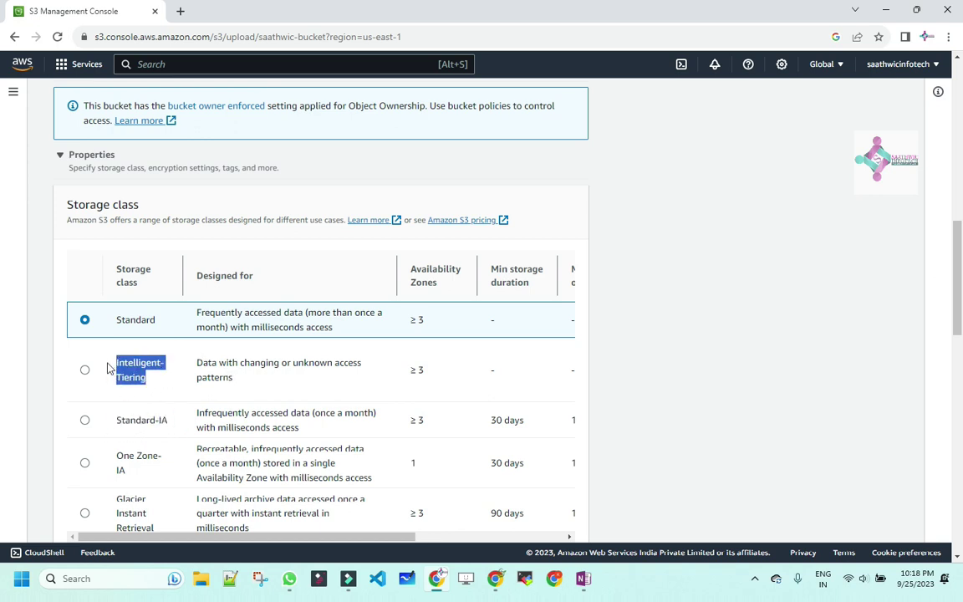
click(161, 391)
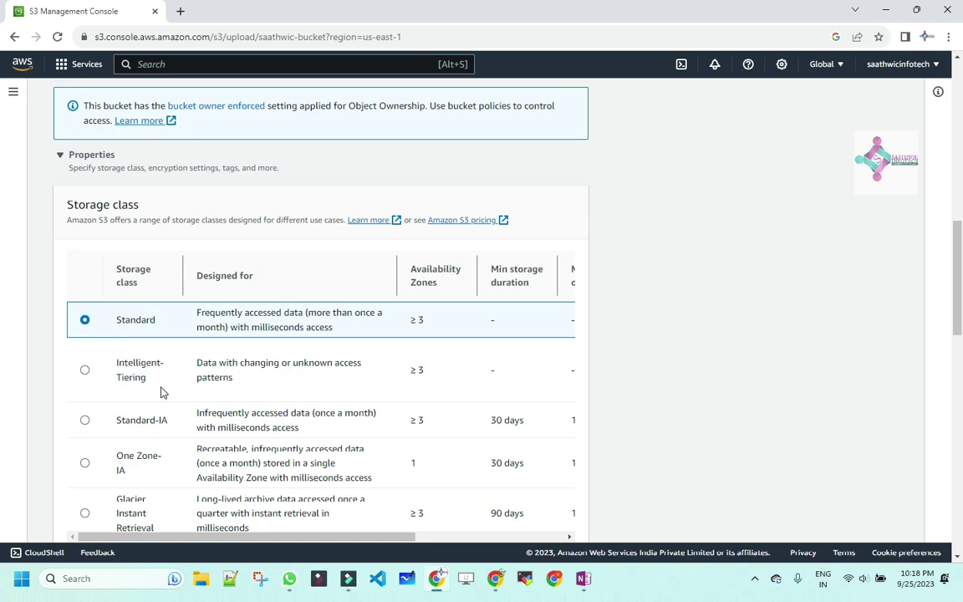
drag(162, 383, 117, 361)
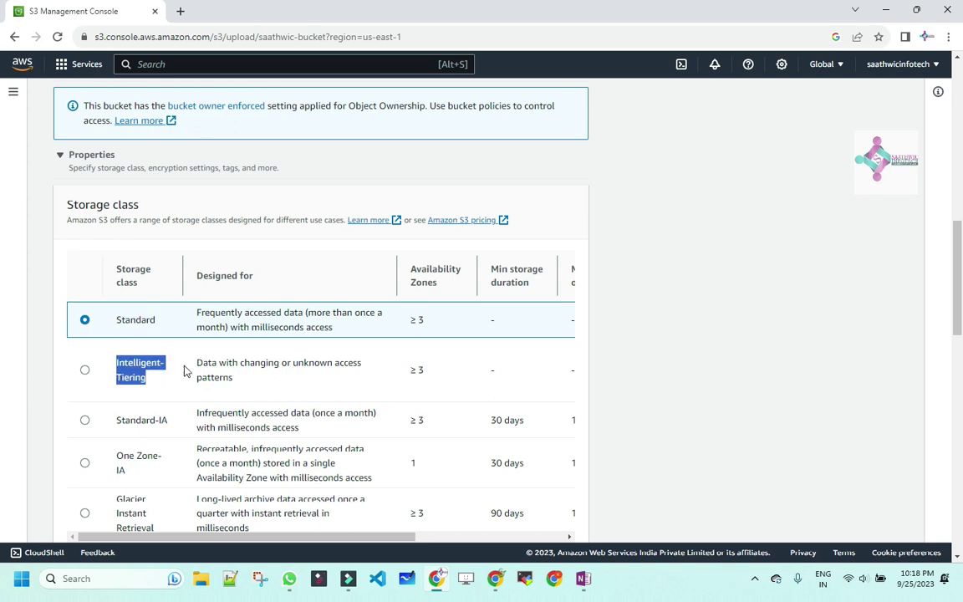
Compare the Intelligent-Tiering storage class with Standard-IA and Standard in the storage class table.
drag(242, 378, 179, 357)
drag(174, 426, 116, 422)
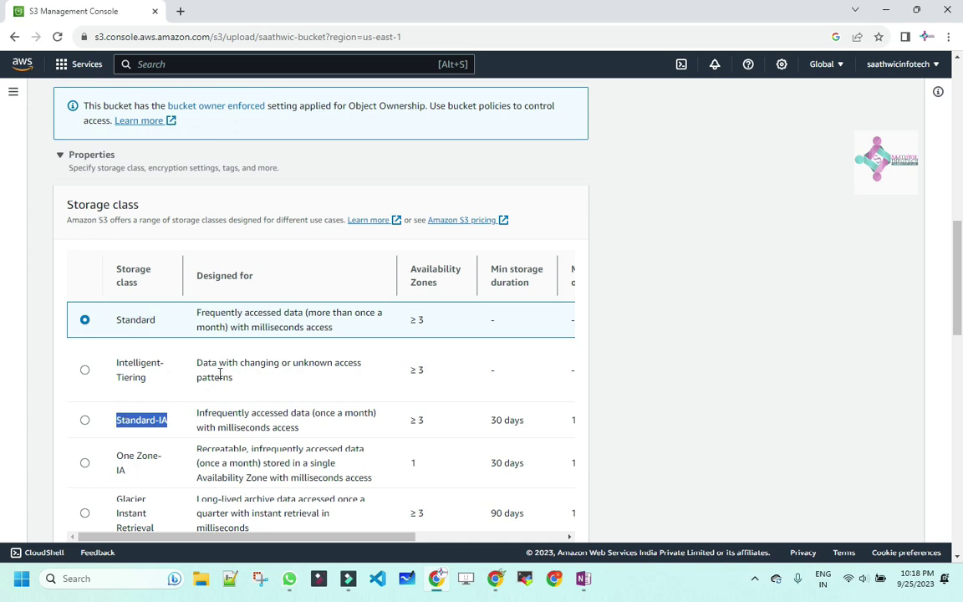
drag(165, 324, 115, 319)
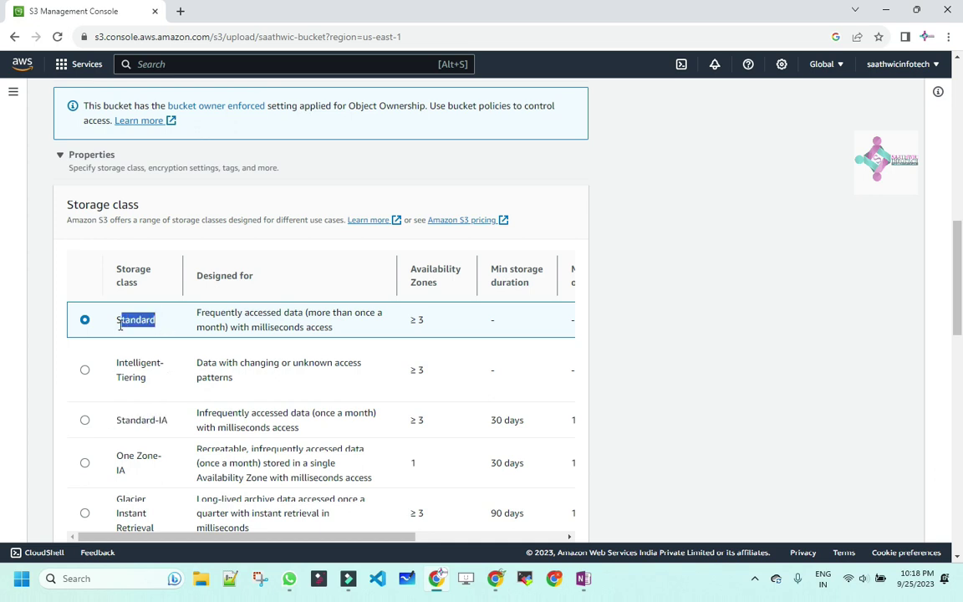
click(170, 387)
drag(170, 387, 115, 362)
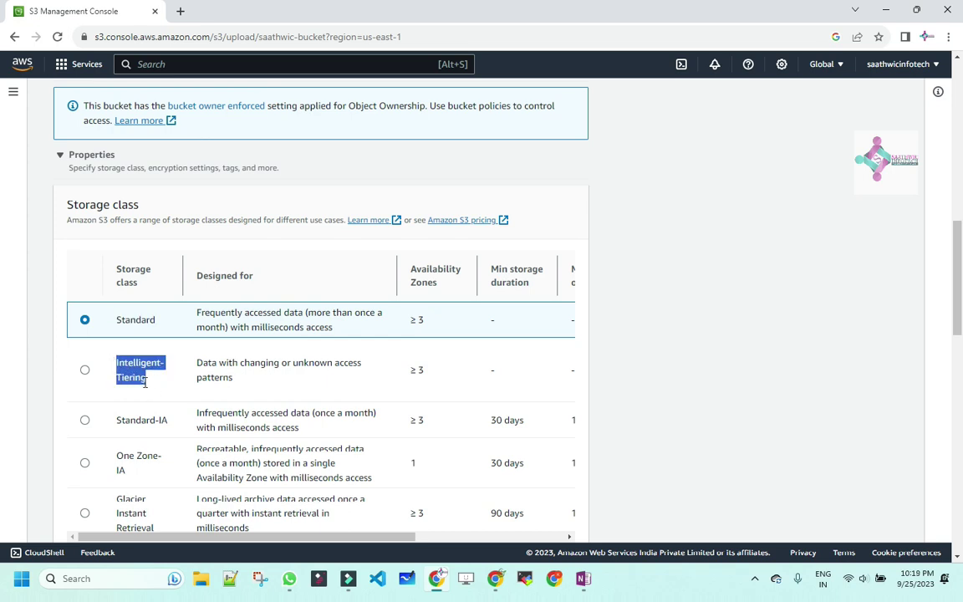
click(172, 387)
scroll(171, 387, down, 2)
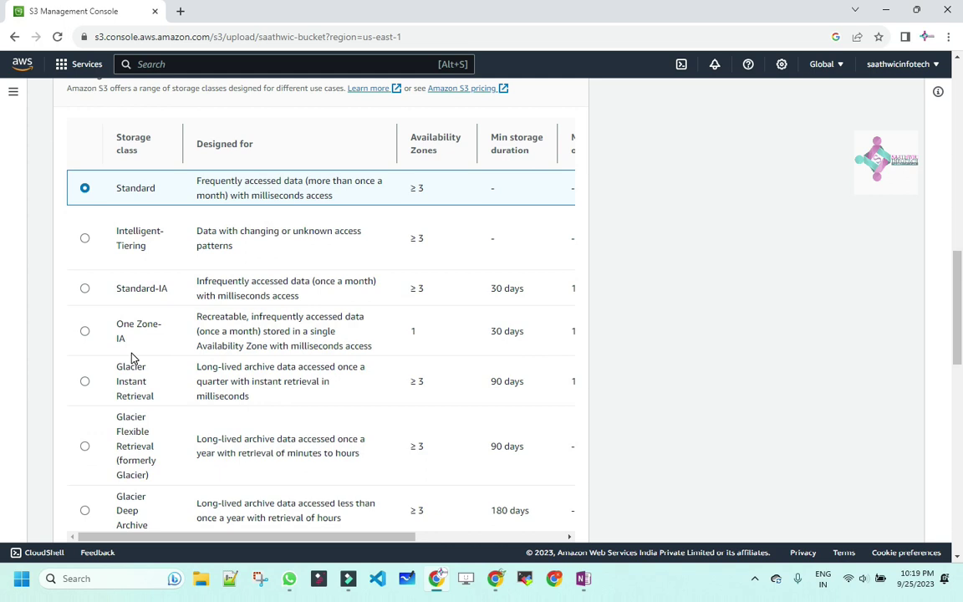
Review the Standard, Intelligent-Tiering and Standard-IA entries together, including their intended use and Availability Zones.
drag(147, 245, 113, 237)
drag(438, 244, 113, 224)
click(458, 251)
drag(156, 241, 116, 230)
double_click(164, 288)
drag(153, 287, 137, 191)
drag(439, 303, 104, 188)
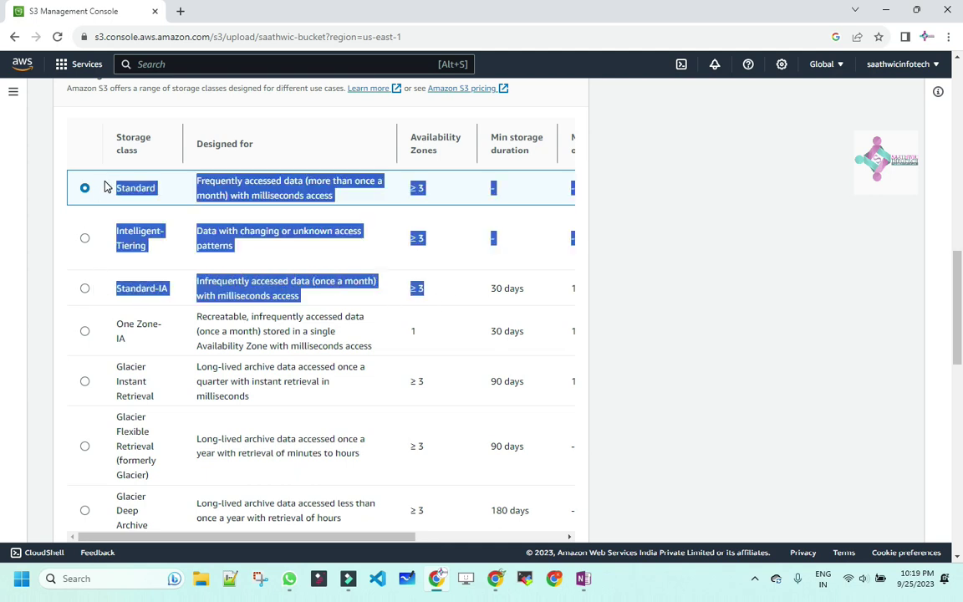
drag(440, 293, 116, 187)
click(459, 292)
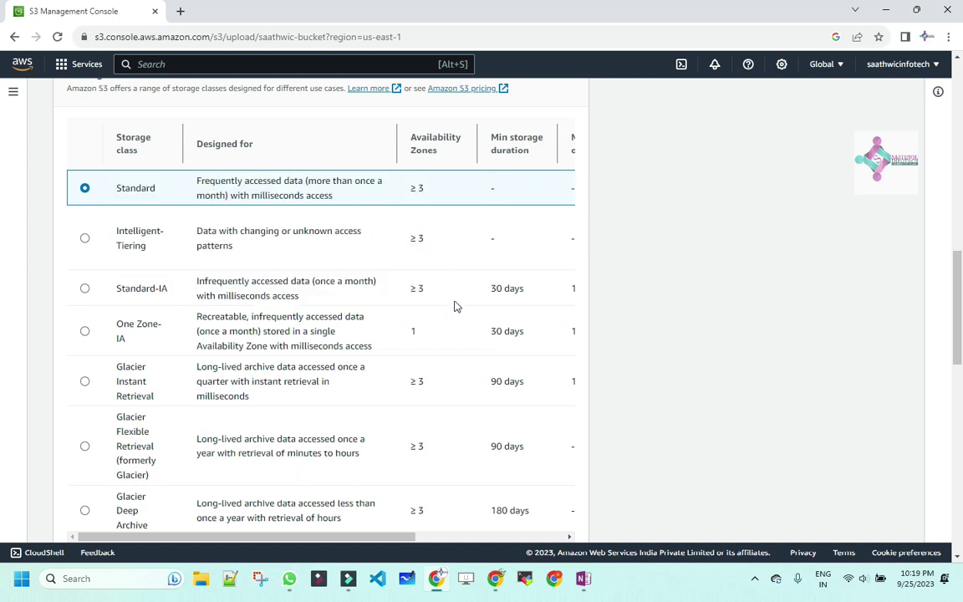
Compare One Zone-IA with Standard-IA, checking the number of Availability Zones used by One Zone-IA.
drag(138, 343, 117, 331)
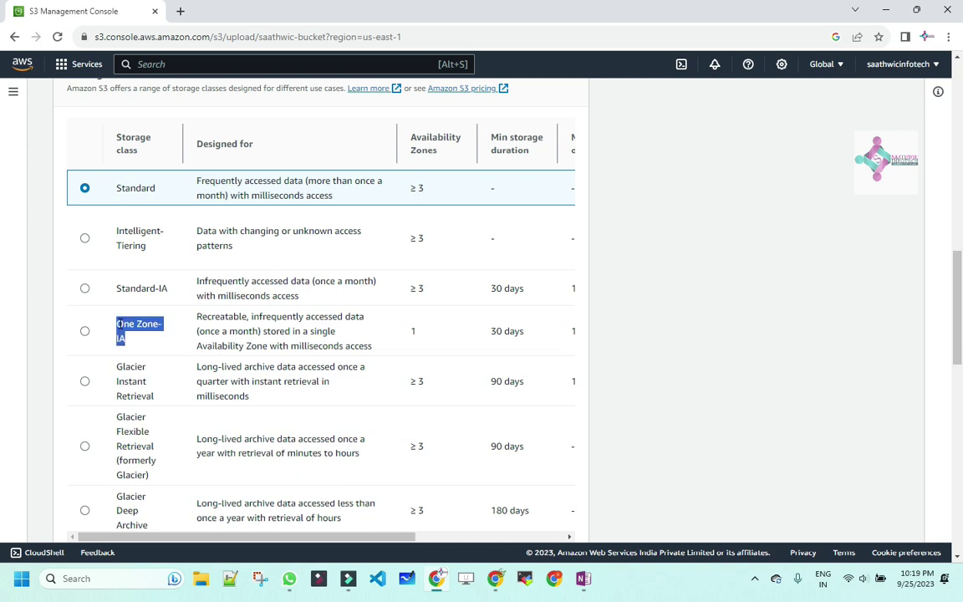
drag(122, 287, 159, 289)
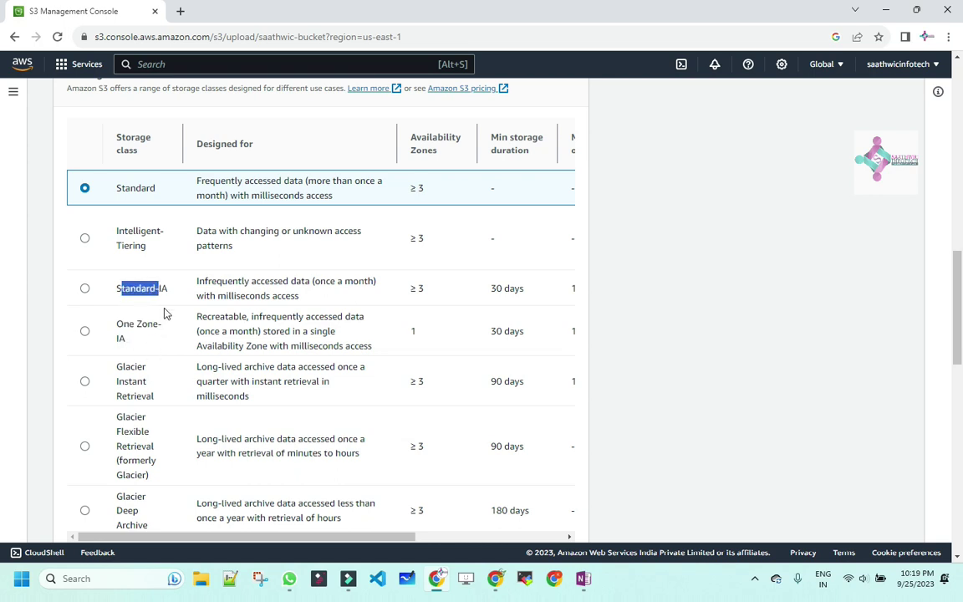
drag(125, 338, 117, 323)
click(141, 347)
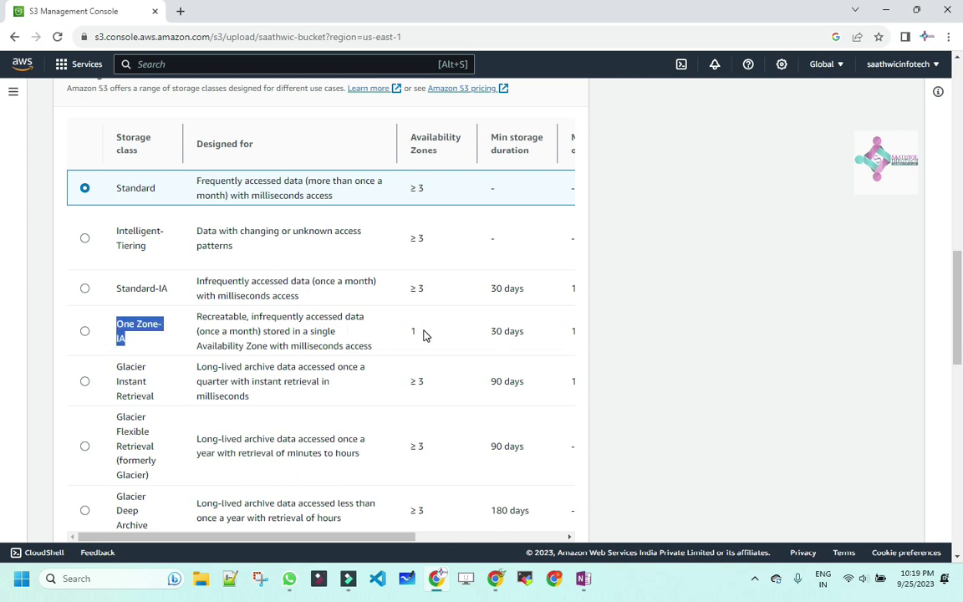
drag(425, 334, 401, 331)
drag(179, 285, 116, 288)
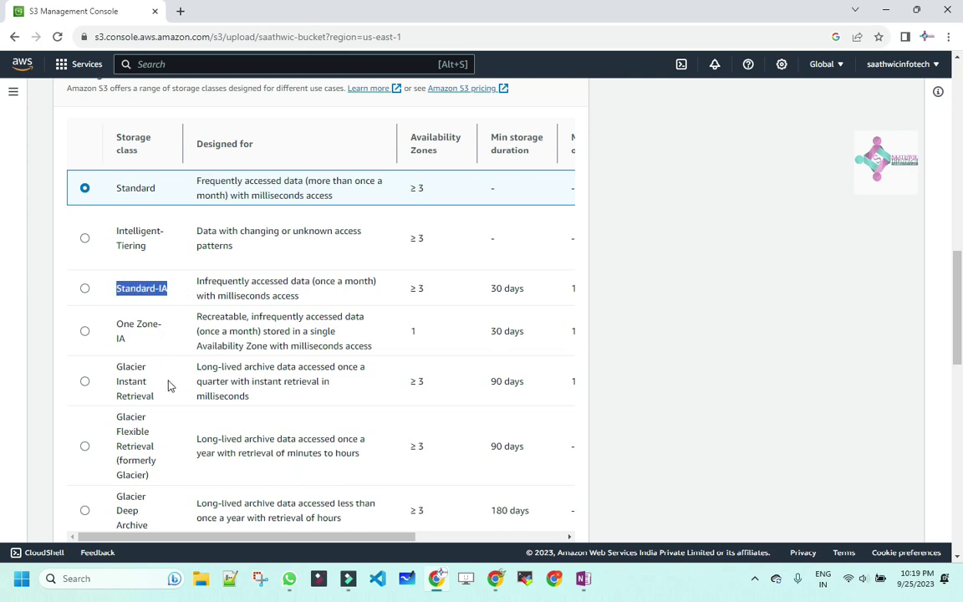
Examine the Glacier Instant Retrieval storage class, including its minimum storage duration and intended use.
scroll(153, 388, down, 1)
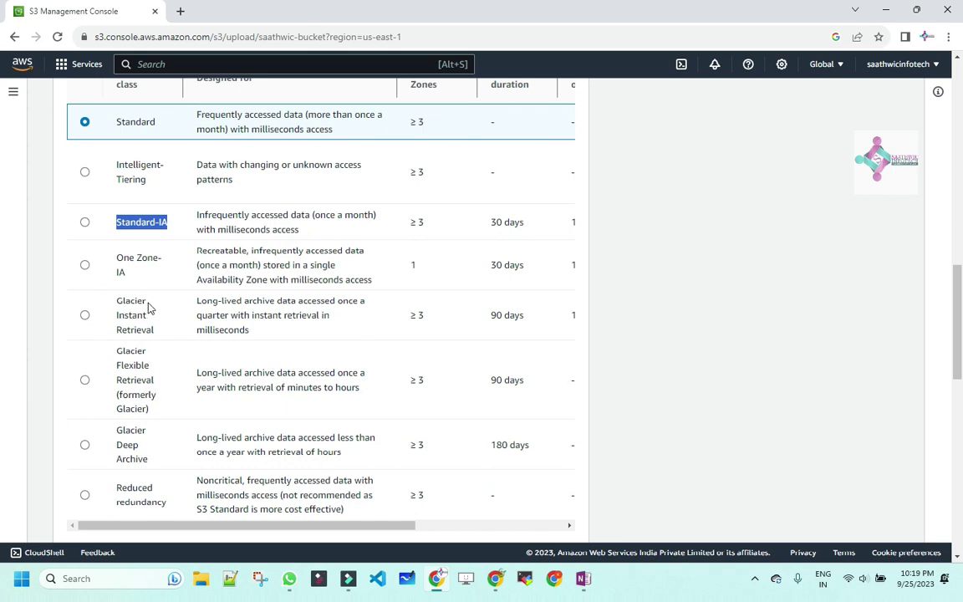
drag(158, 336, 114, 310)
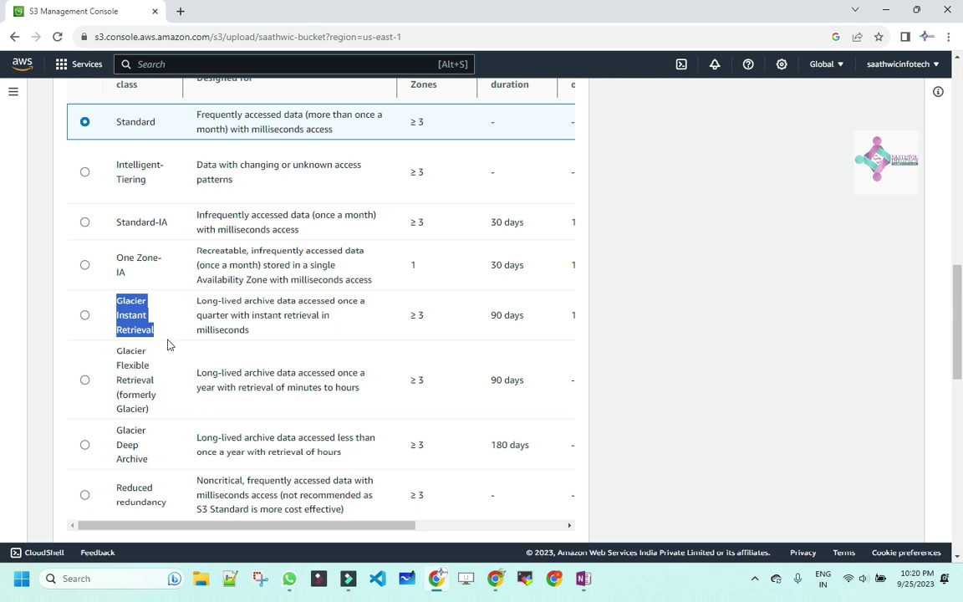
click(308, 333)
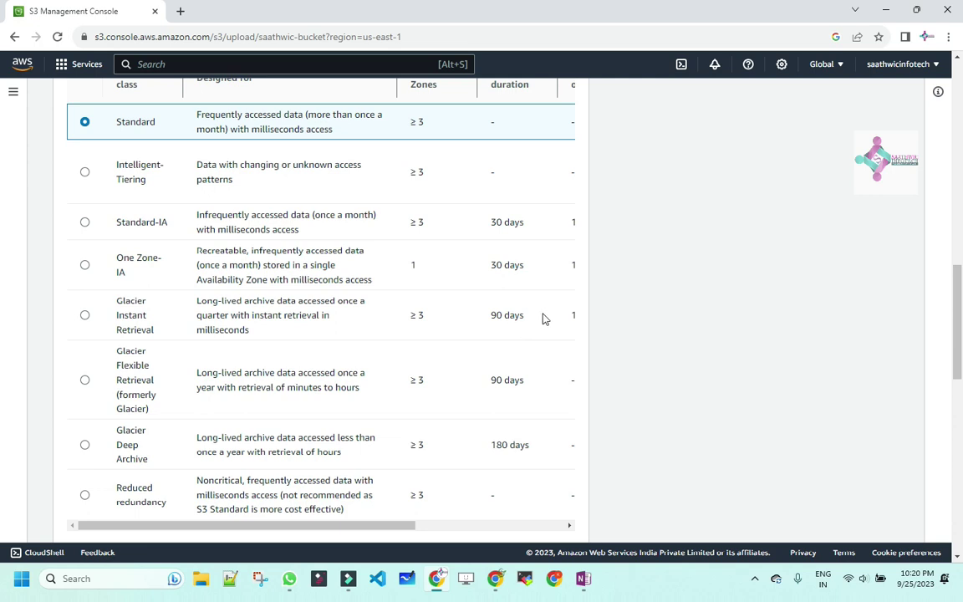
drag(544, 317, 463, 320)
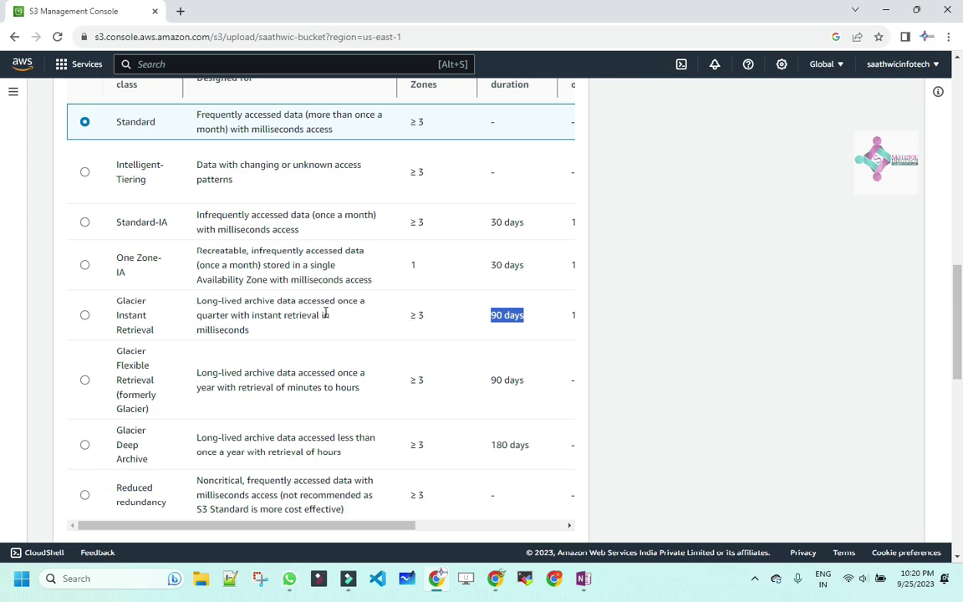
drag(160, 333, 116, 301)
drag(250, 331, 196, 305)
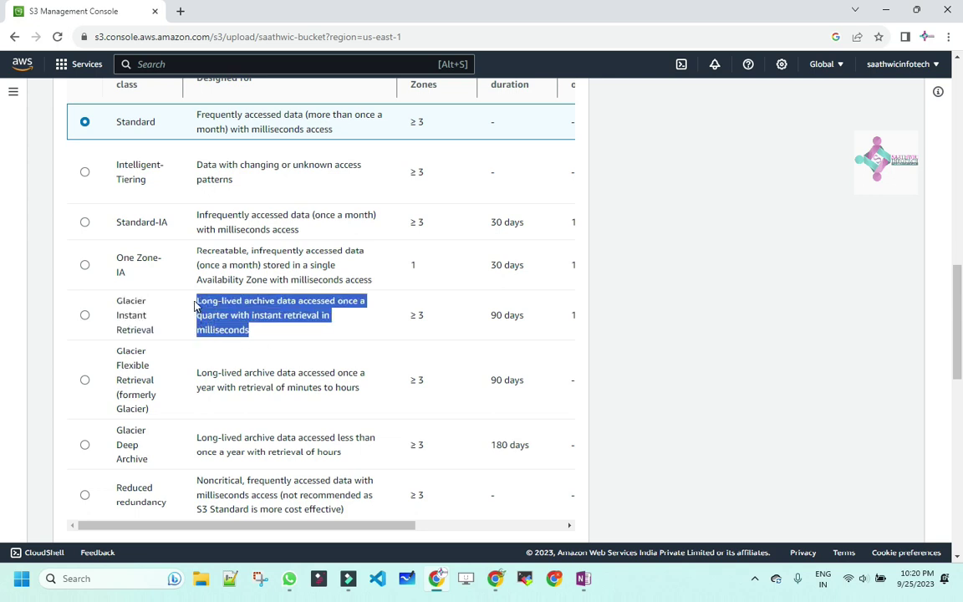
click(260, 337)
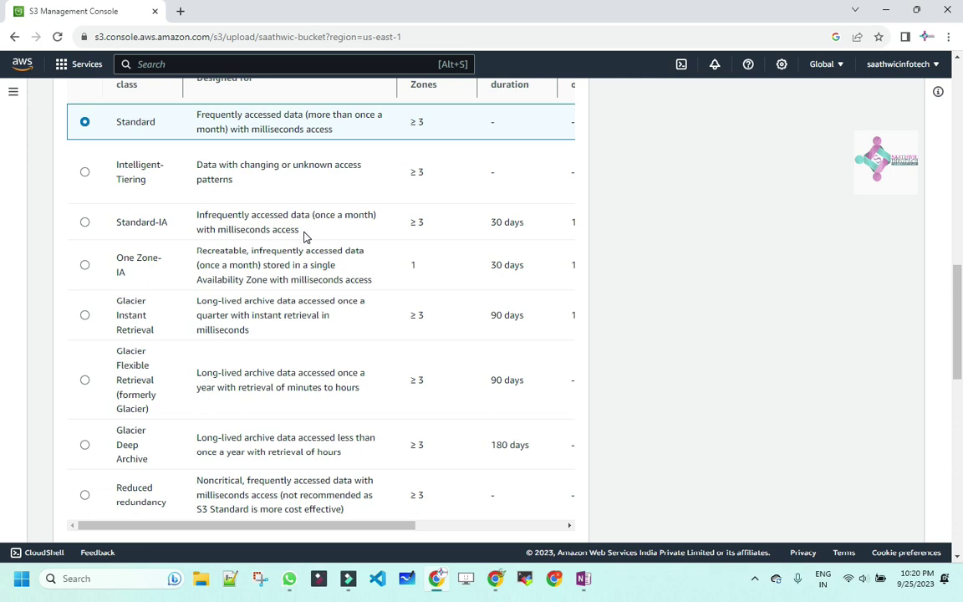
Compare the access speed of Glacier Instant Retrieval with that of Standard-IA and One Zone-IA.
drag(299, 231, 205, 231)
drag(249, 330, 194, 303)
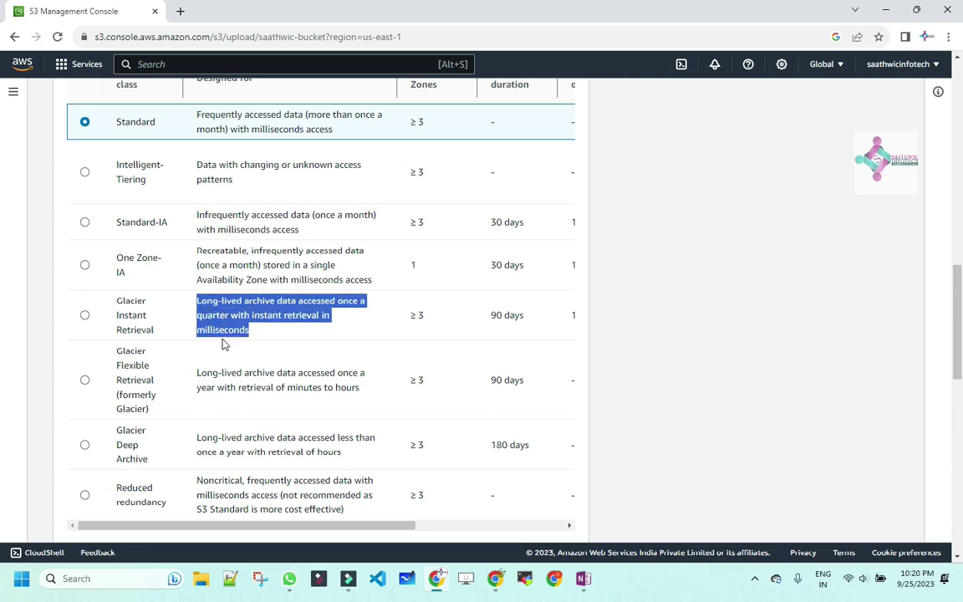
click(271, 338)
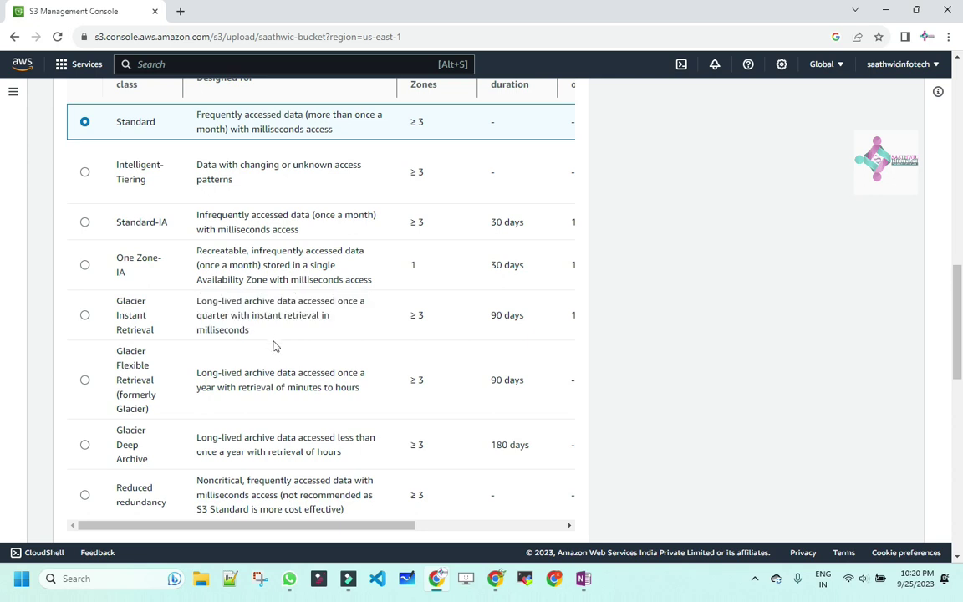
drag(262, 338, 195, 301)
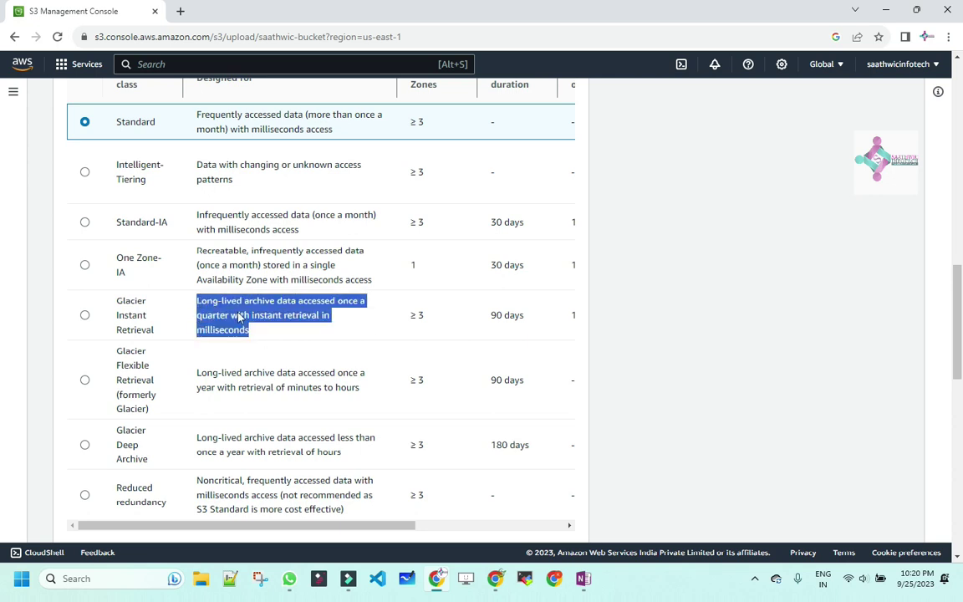
drag(372, 279, 258, 279)
drag(298, 229, 224, 229)
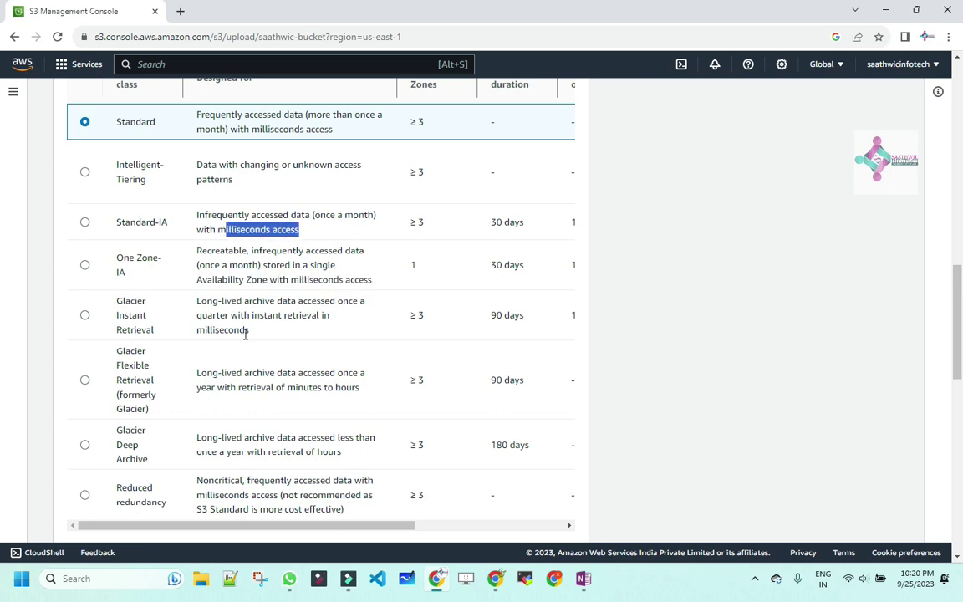
Check the minimum storage duration column and reread what Glacier Instant Retrieval is designed for.
scroll(520, 269, up, 2)
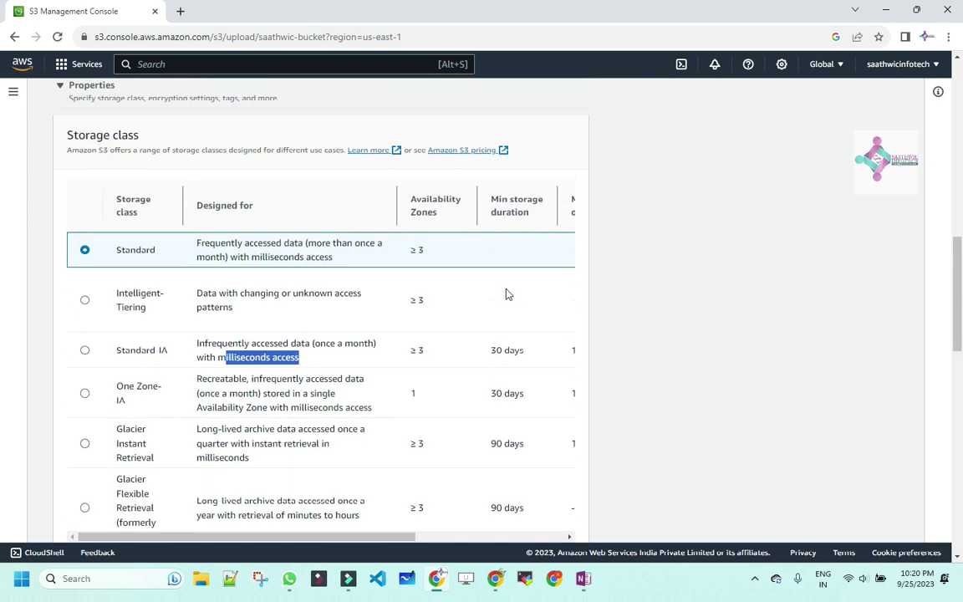
drag(492, 208, 363, 221)
scroll(359, 259, down, 1)
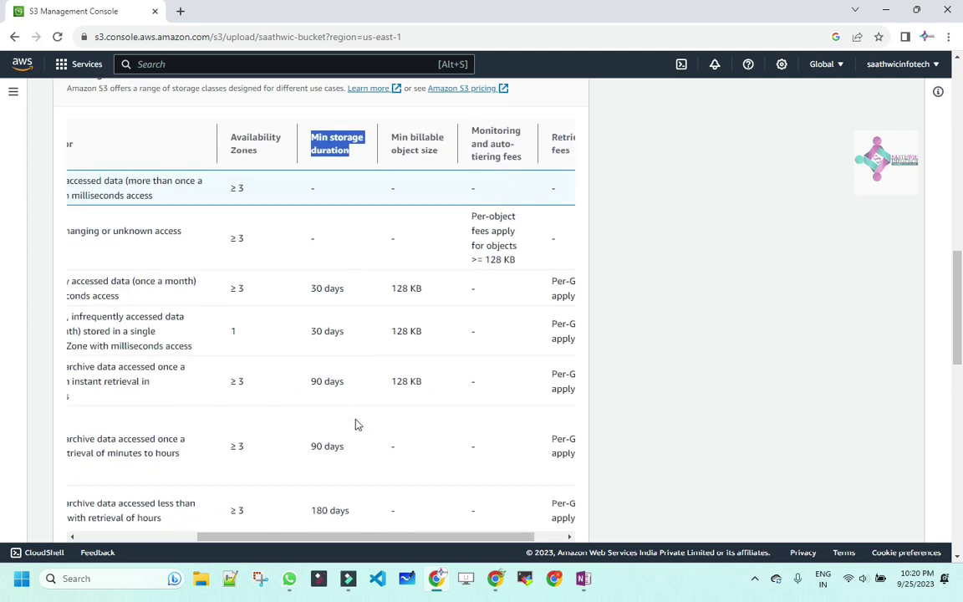
drag(316, 539, 221, 547)
drag(213, 396, 161, 371)
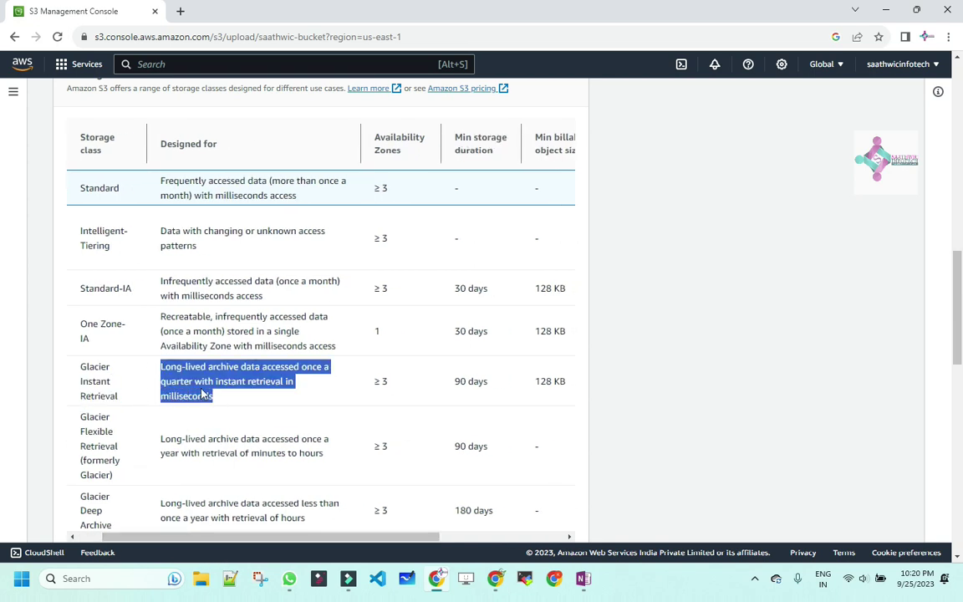
click(222, 404)
drag(221, 406, 161, 368)
Read what Glacier Flexible Retrieval and Glacier Deep Archive are designed for in the storage class table.
drag(322, 453, 157, 435)
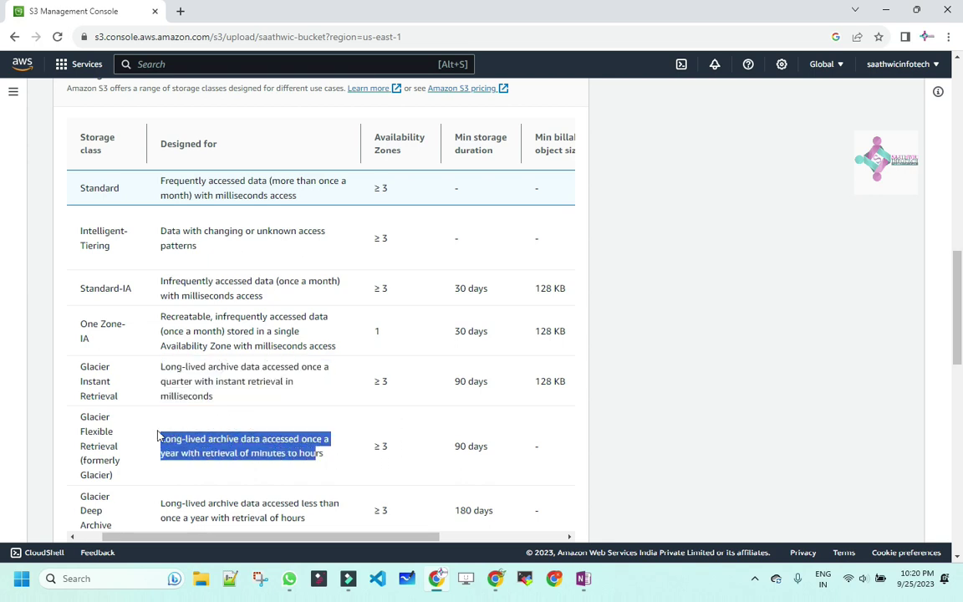
scroll(301, 435, down, 2)
drag(324, 393, 161, 371)
scroll(192, 395, down, 1)
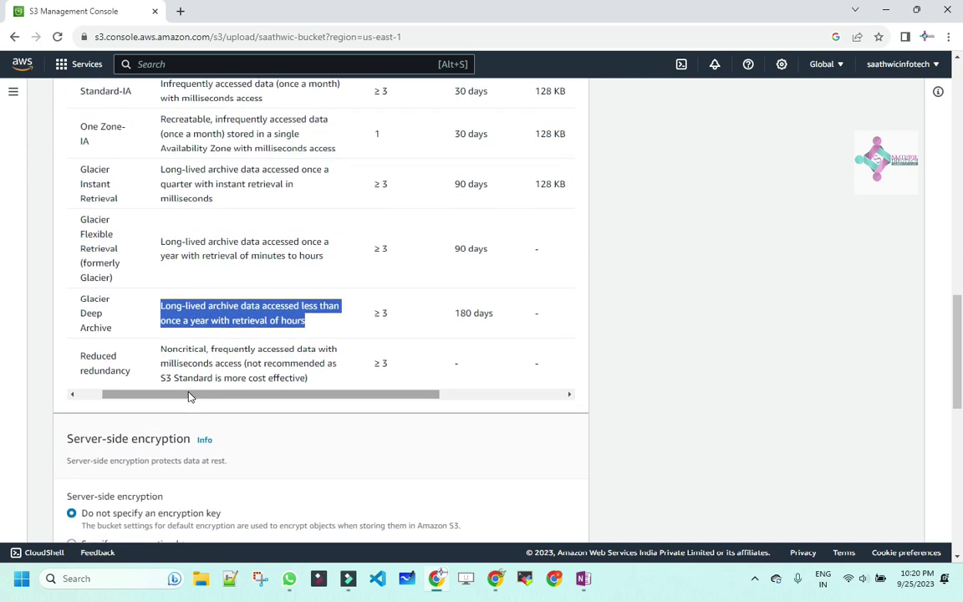
scroll(189, 396, up, 2)
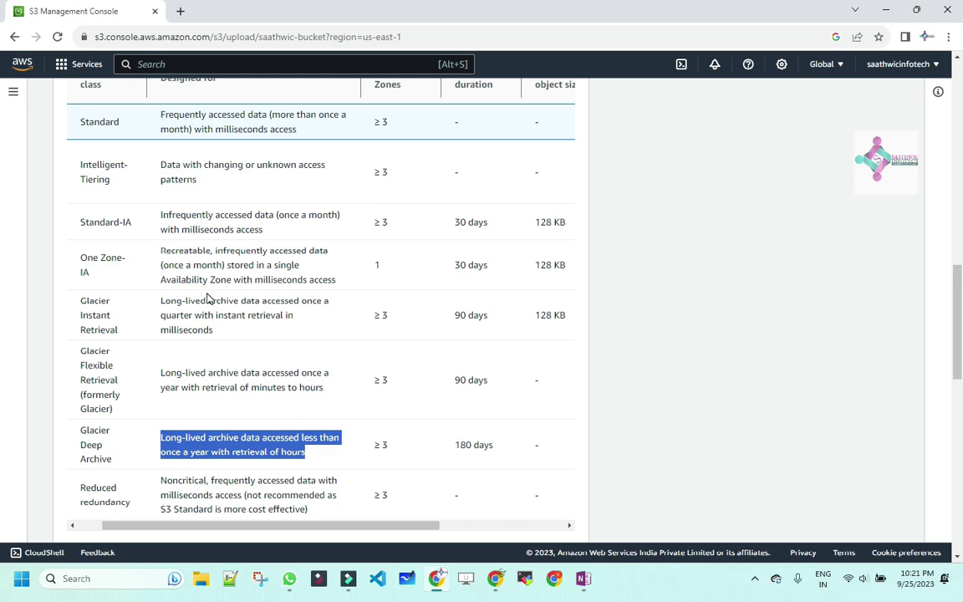
scroll(194, 485, up, 3)
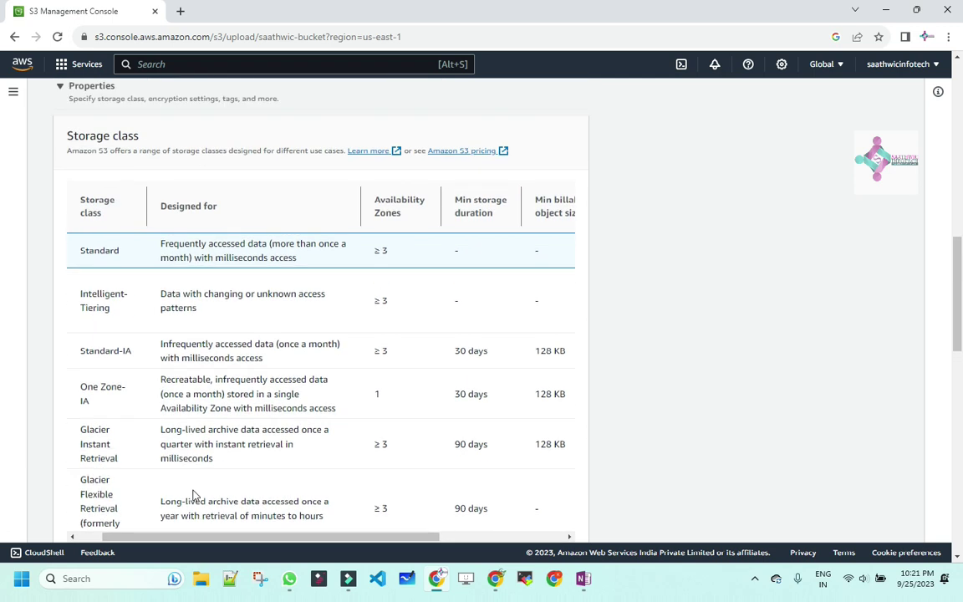
scroll(189, 510, down, 4)
scroll(191, 506, down, 1)
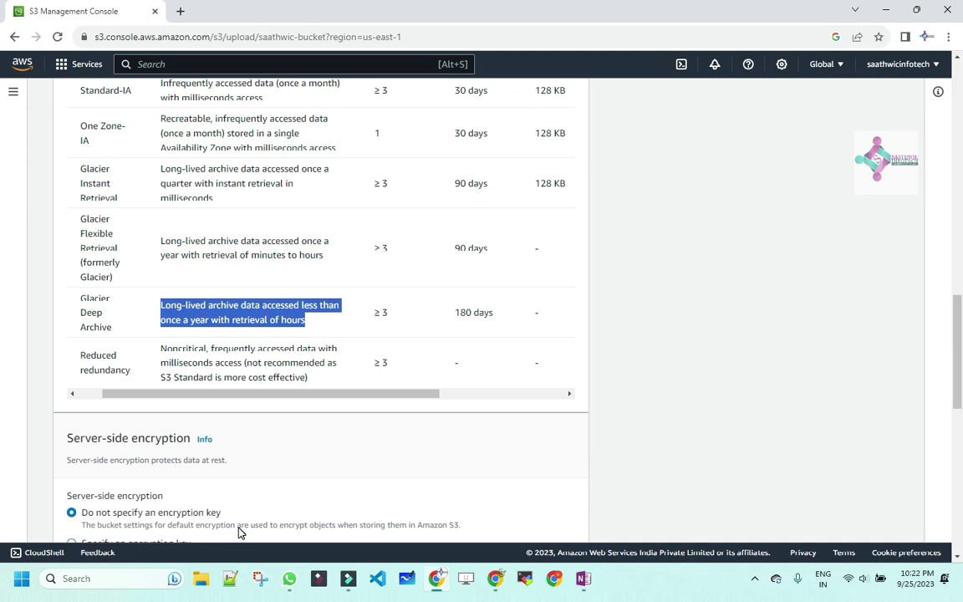
Review the three Glacier storage classes together, focusing on Glacier Flexible Retrieval and Glacier Deep Archive.
scroll(146, 266, up, 1)
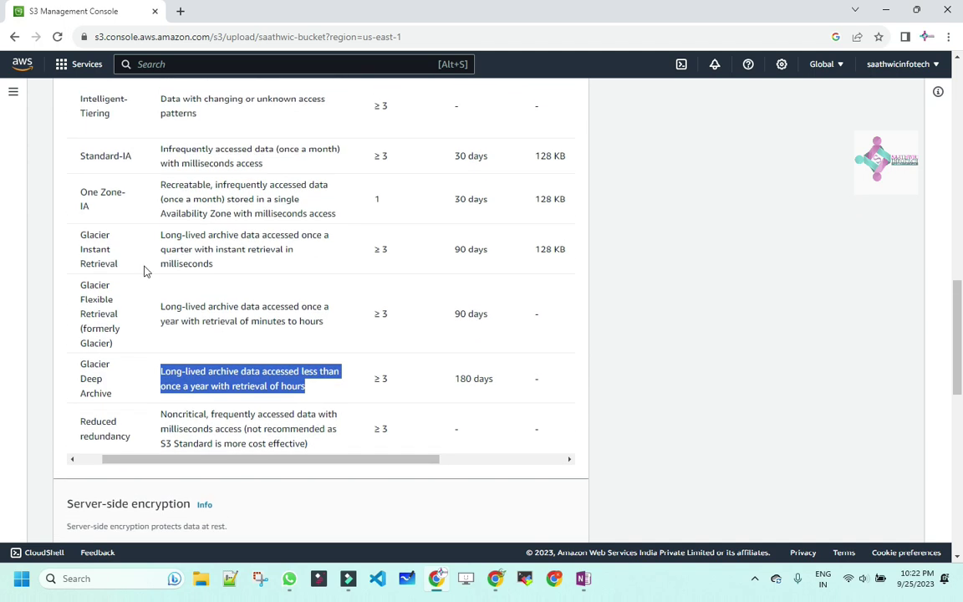
drag(115, 344, 105, 267)
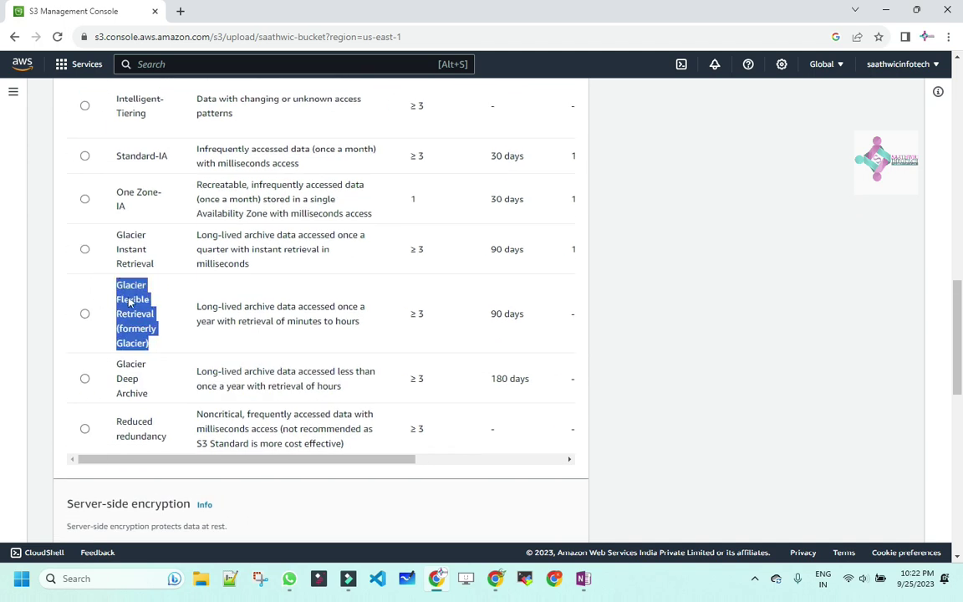
drag(159, 397, 113, 359)
click(152, 401)
drag(152, 401, 105, 252)
drag(150, 349, 131, 284)
click(178, 331)
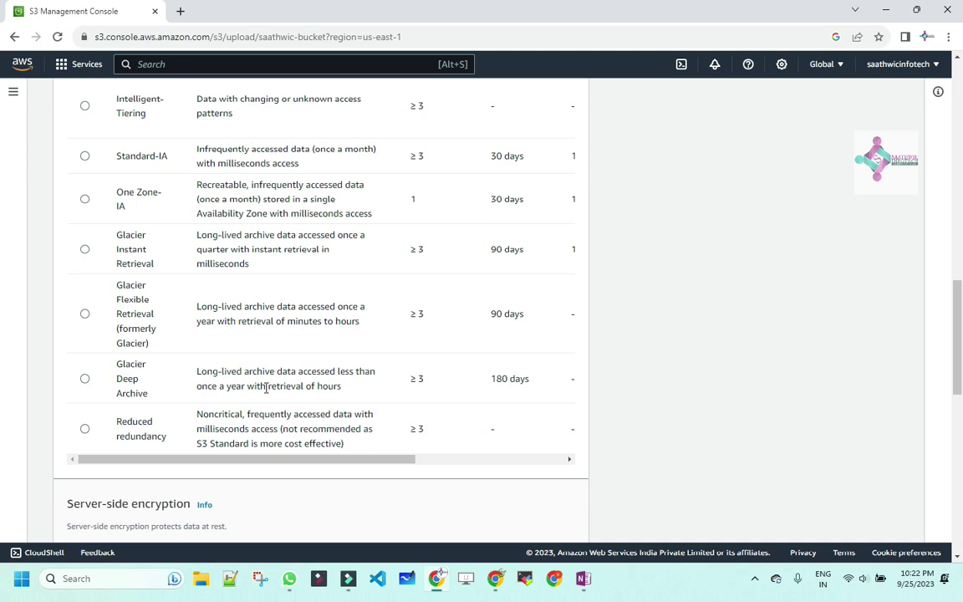
Look over the whole storage class table once more, from Reduced redundancy back up to Standard.
scroll(268, 430, up, 1)
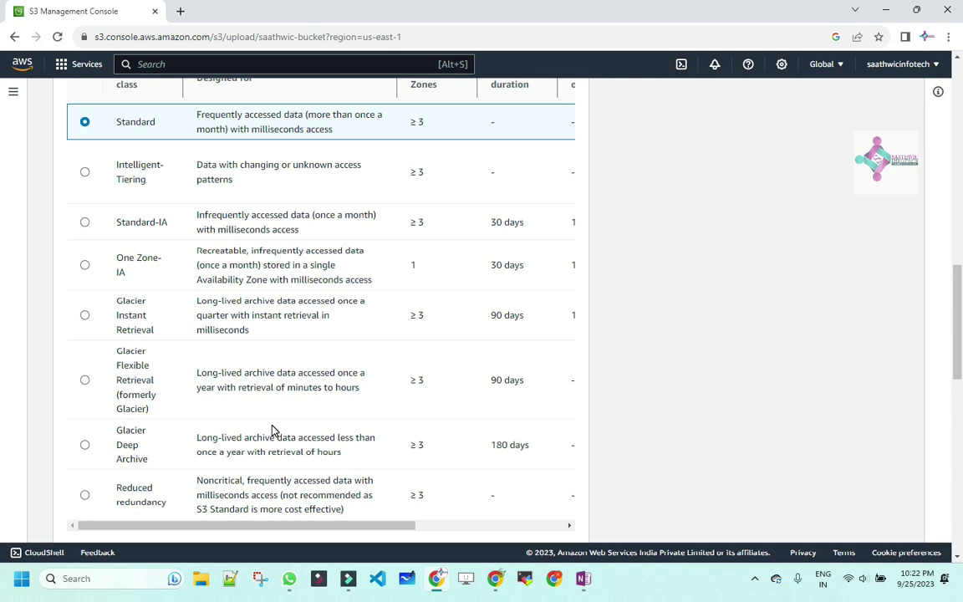
scroll(276, 417, down, 2)
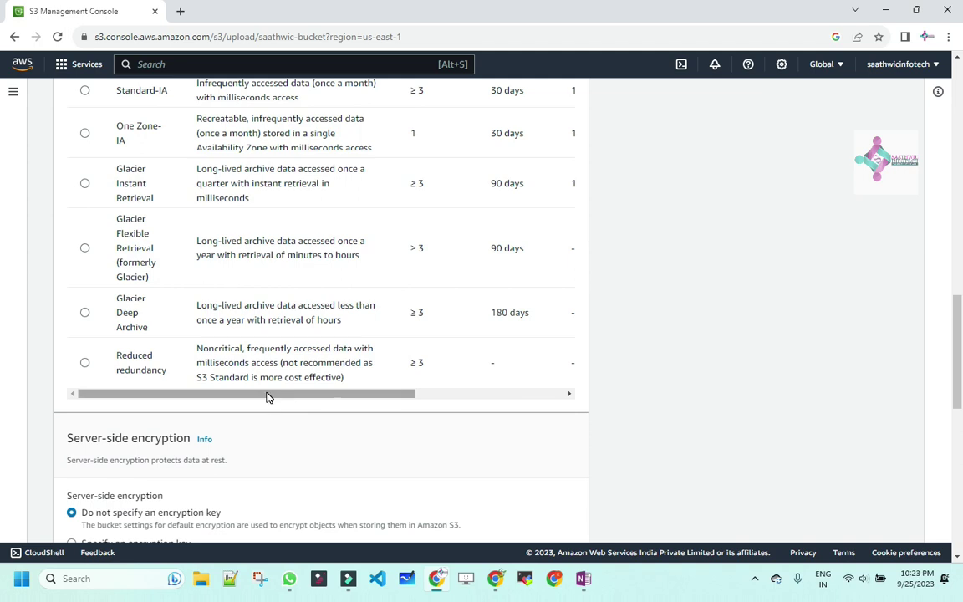
scroll(270, 396, up, 3)
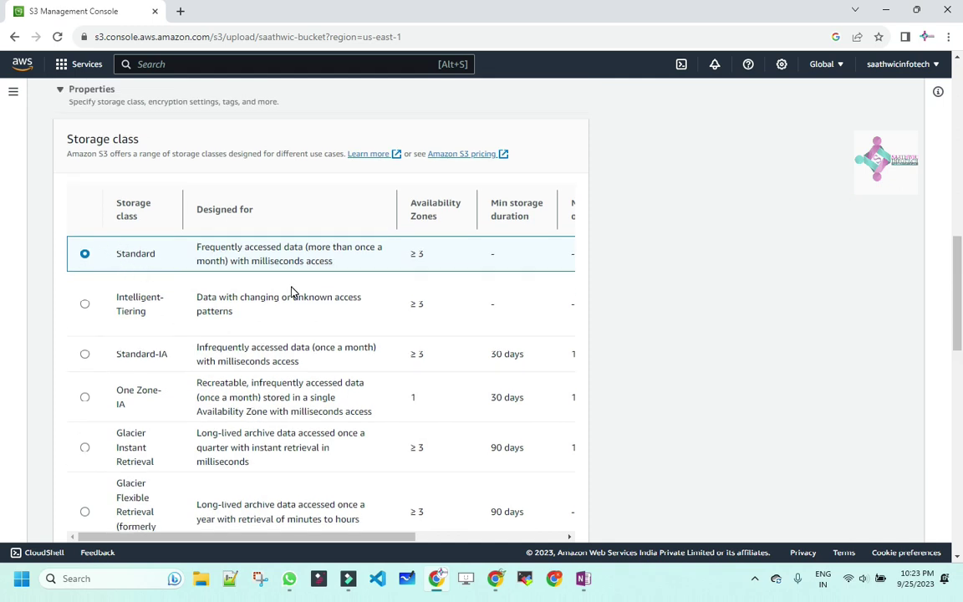
scroll(289, 336, up, 2)
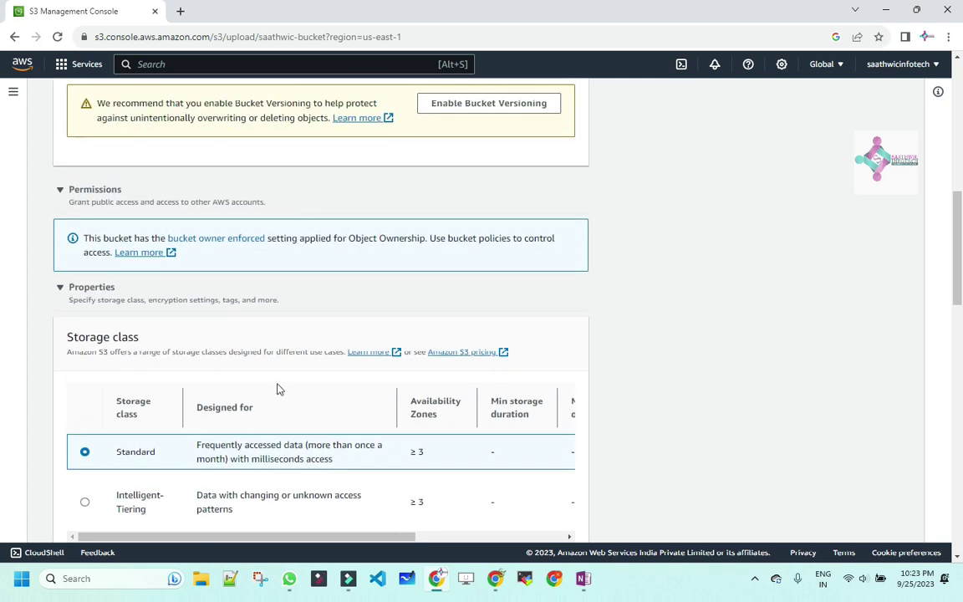
Revisit Standard-IA in the storage class table and look over the remaining classes down to Reduced redundancy.
scroll(263, 385, down, 2)
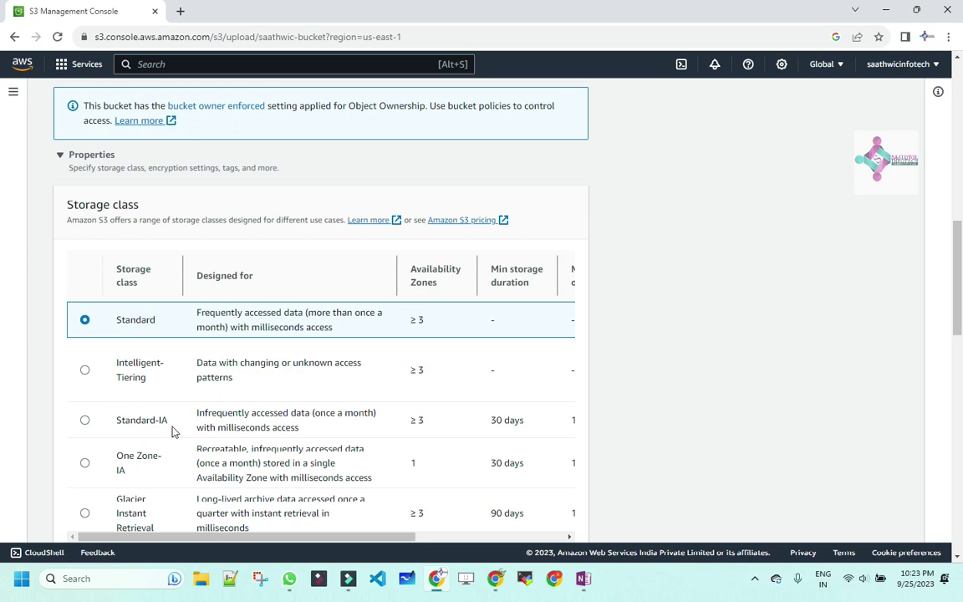
drag(173, 428, 123, 432)
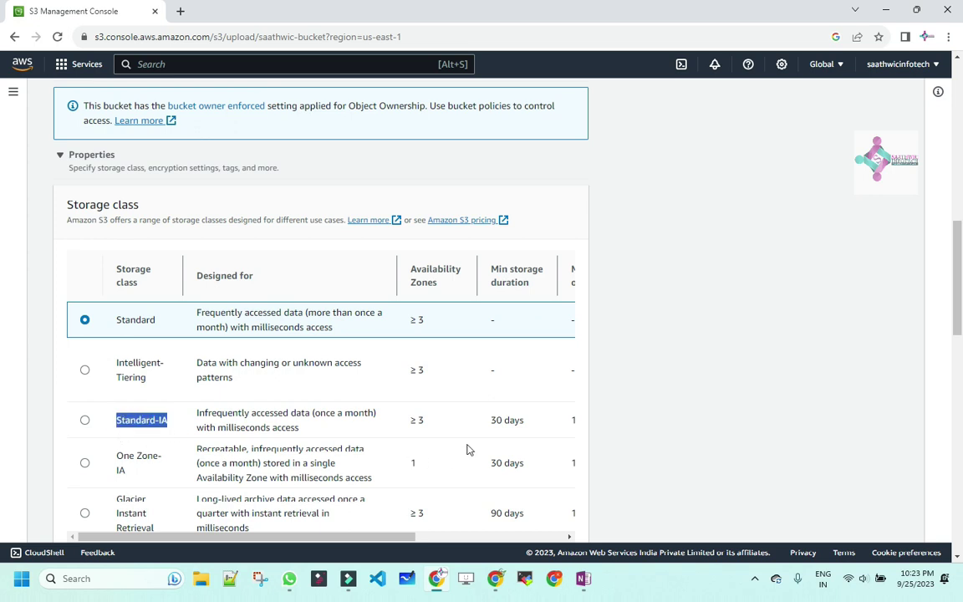
scroll(510, 443, down, 1)
scroll(505, 448, down, 1)
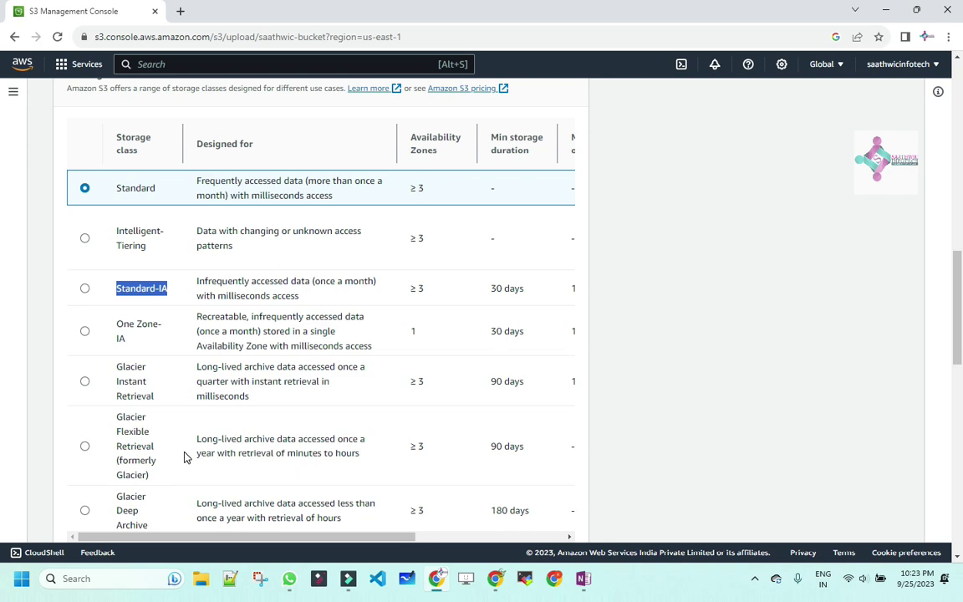
scroll(182, 462, down, 3)
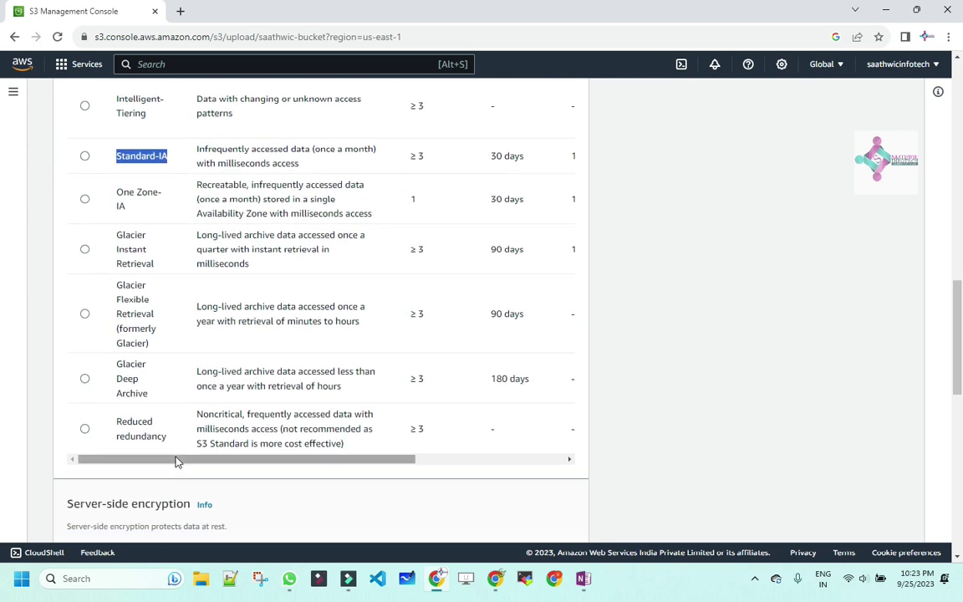
Review the server-side encryption, additional checksums, tags and metadata sections of the upload properties.
scroll(176, 462, down, 3)
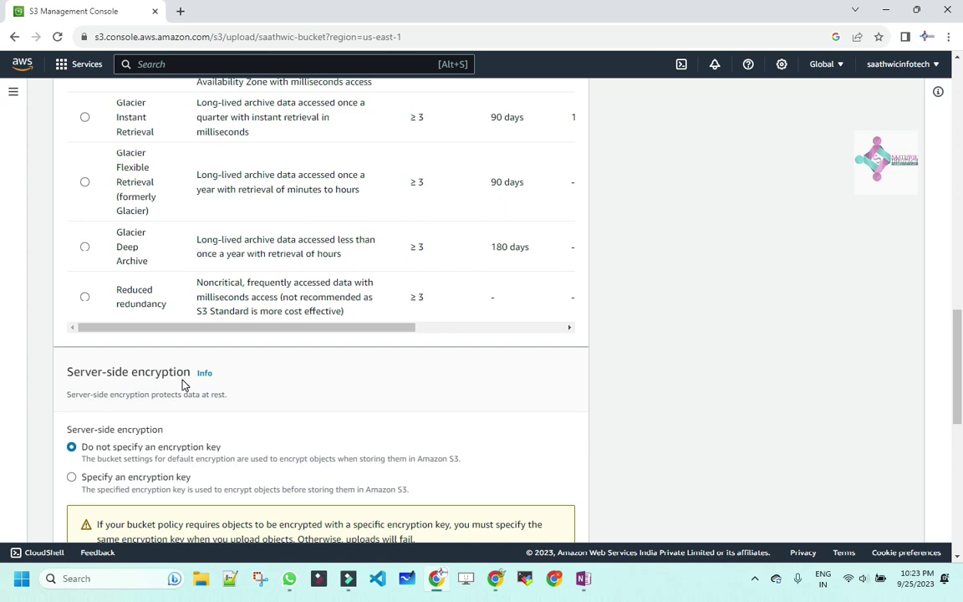
scroll(184, 384, down, 2)
drag(173, 365, 73, 365)
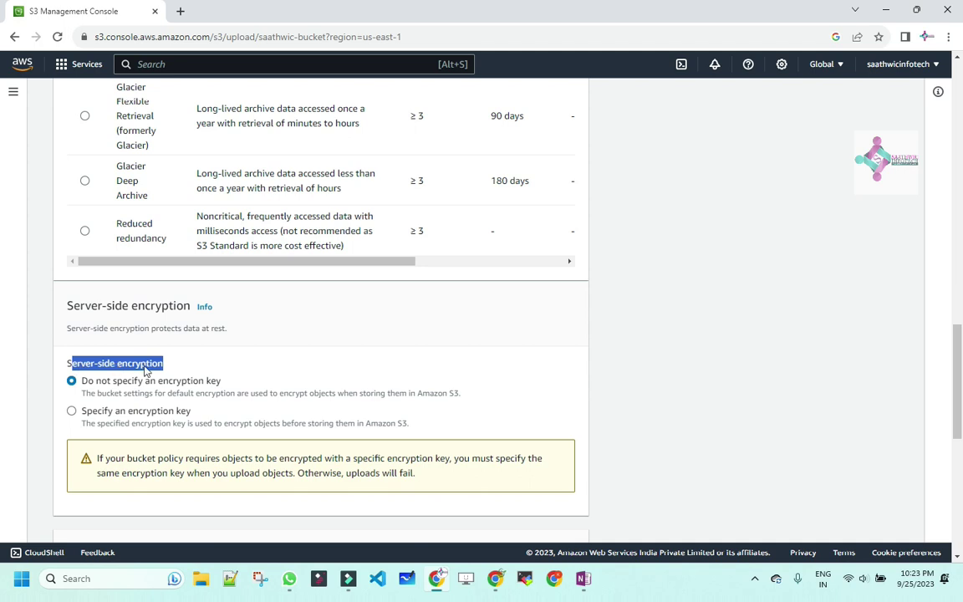
scroll(189, 369, down, 2)
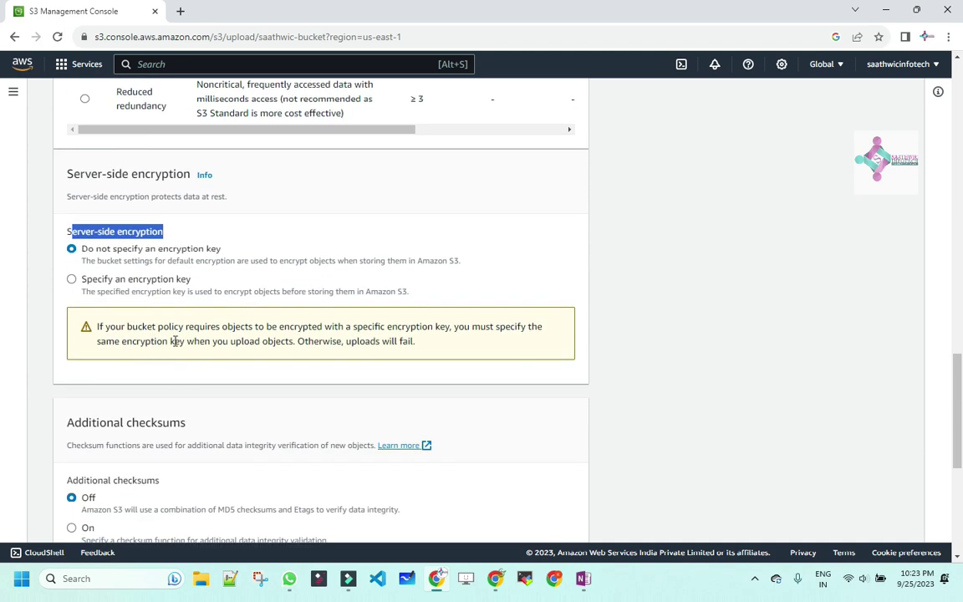
scroll(175, 341, down, 1)
drag(107, 357, 196, 369)
scroll(189, 365, down, 2)
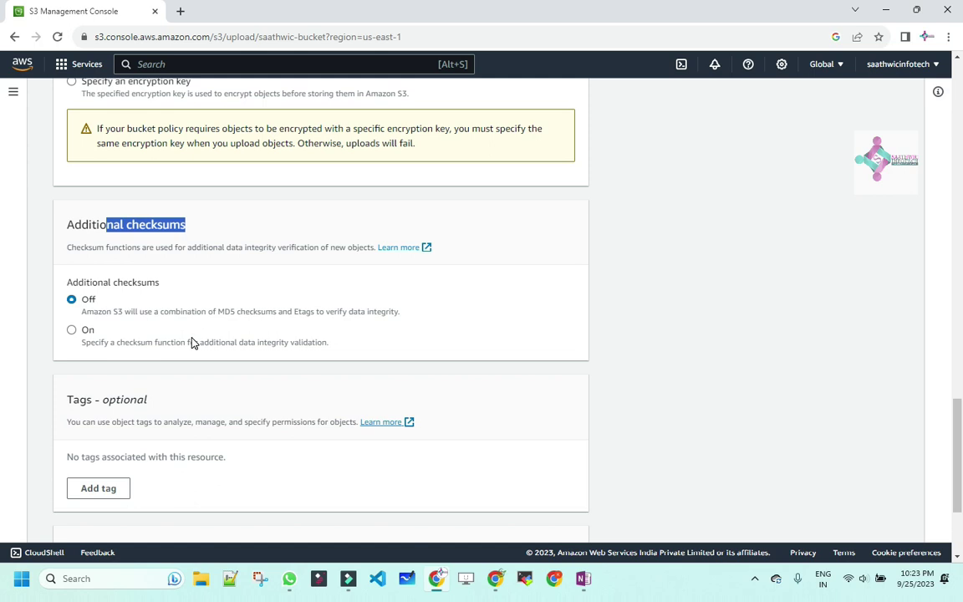
scroll(192, 342, down, 3)
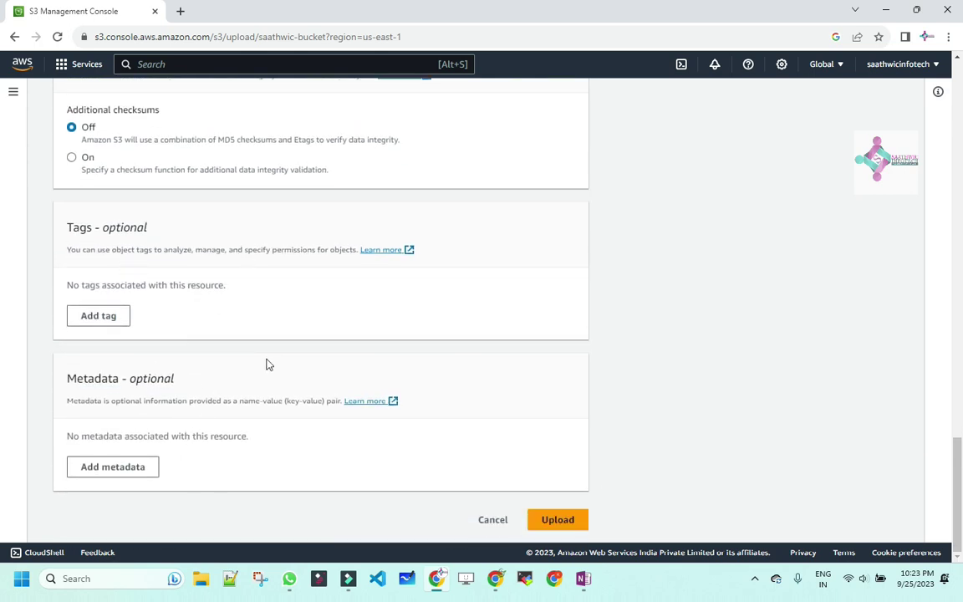
Recheck that Mykeypair.pem is listed for upload and which storage class is selected for it.
scroll(267, 365, up, 15)
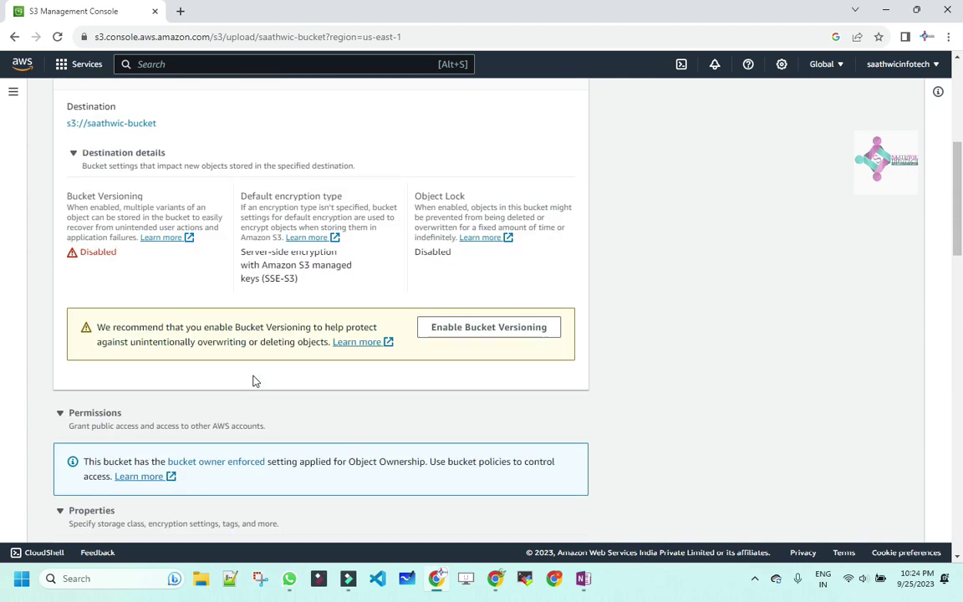
scroll(253, 380, up, 5)
drag(172, 388, 83, 391)
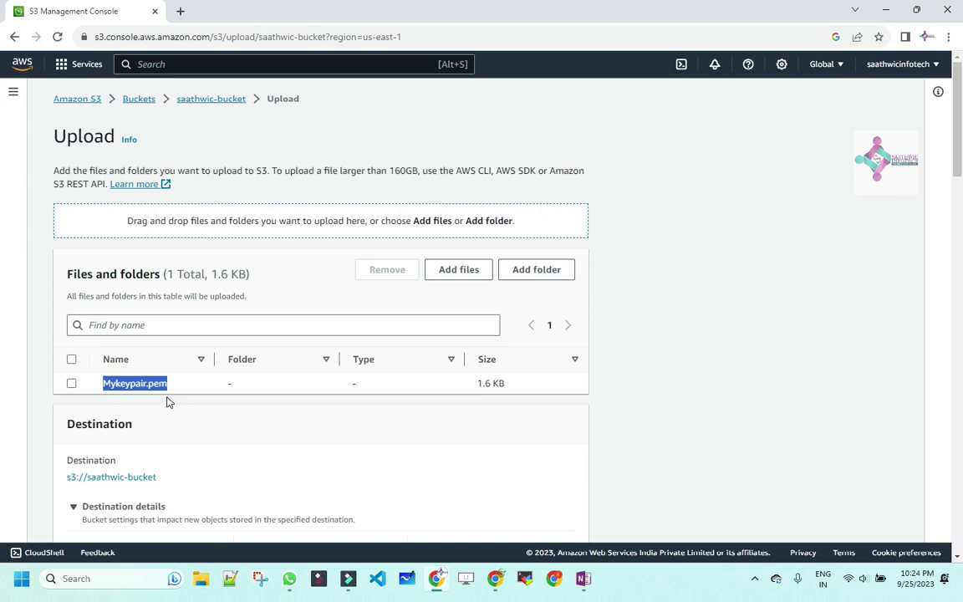
scroll(167, 402, down, 9)
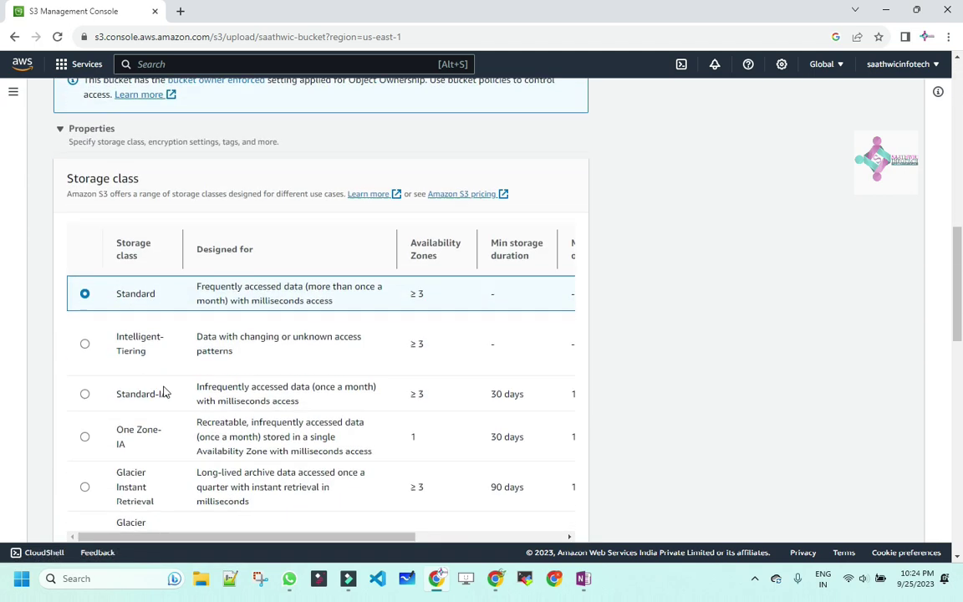
scroll(162, 393, down, 2)
scroll(158, 332, up, 2)
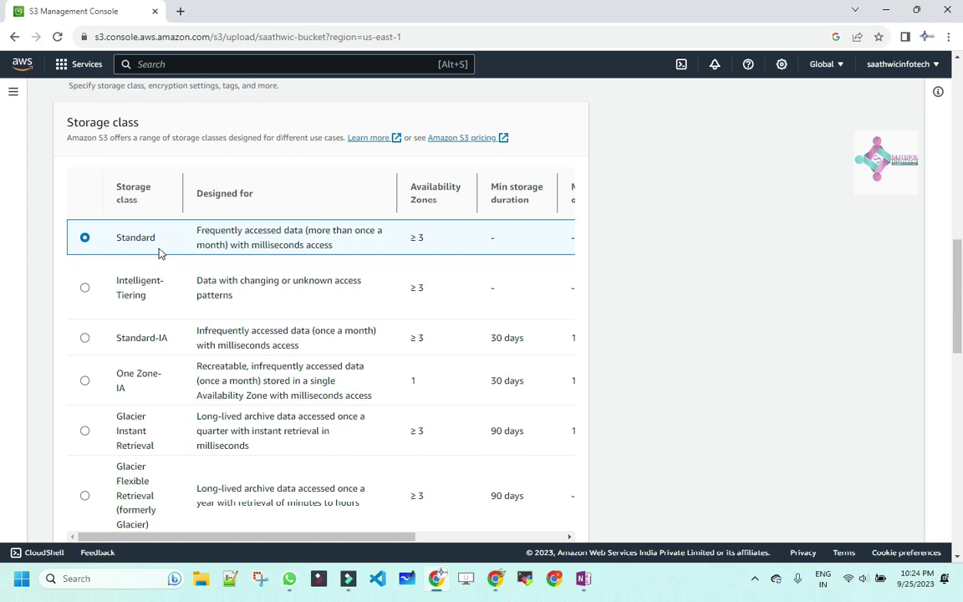
Upload Mykeypair.pem to saathwic-bucket with the Standard storage class and close the upload status page.
scroll(159, 253, down, 15)
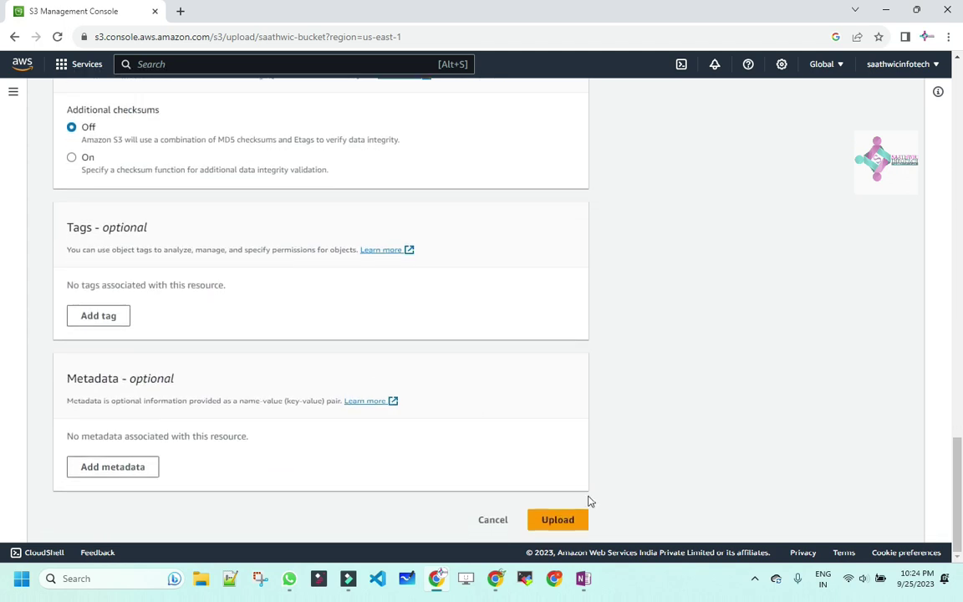
click(557, 520)
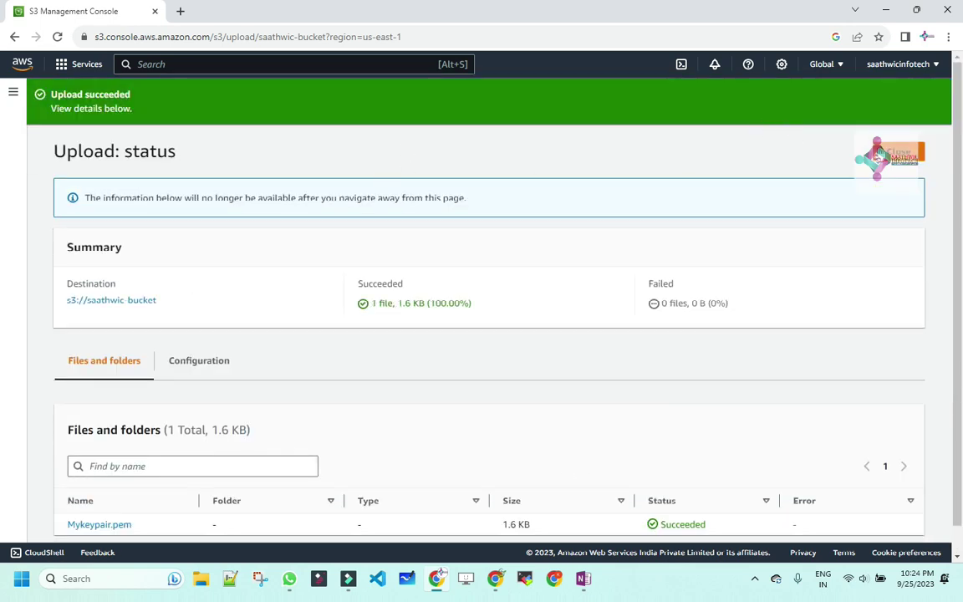
click(804, 138)
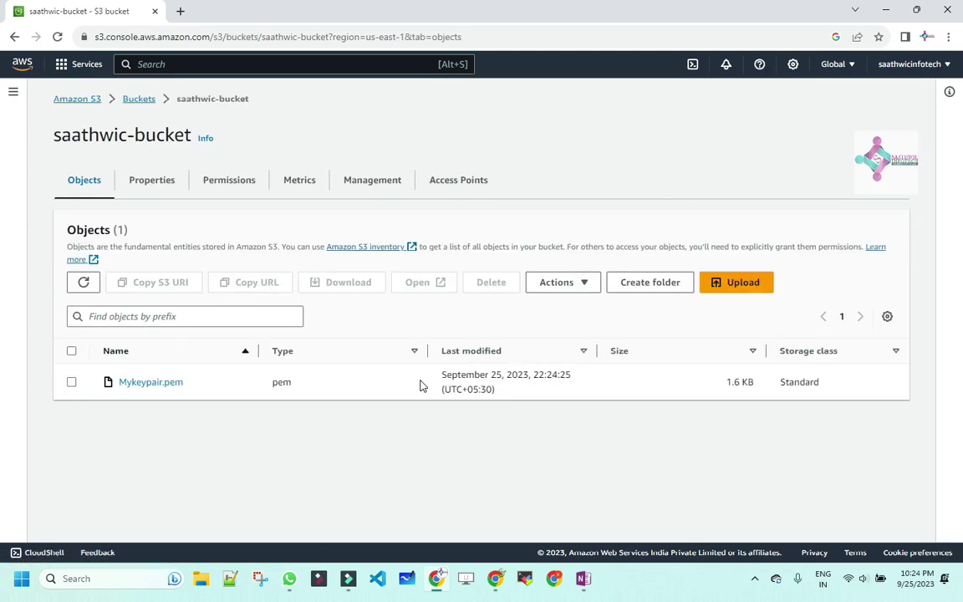
Check the uploaded object's name and storage class, and review the region, ARN and creation date in the bucket's properties.
double_click(167, 381)
double_click(799, 382)
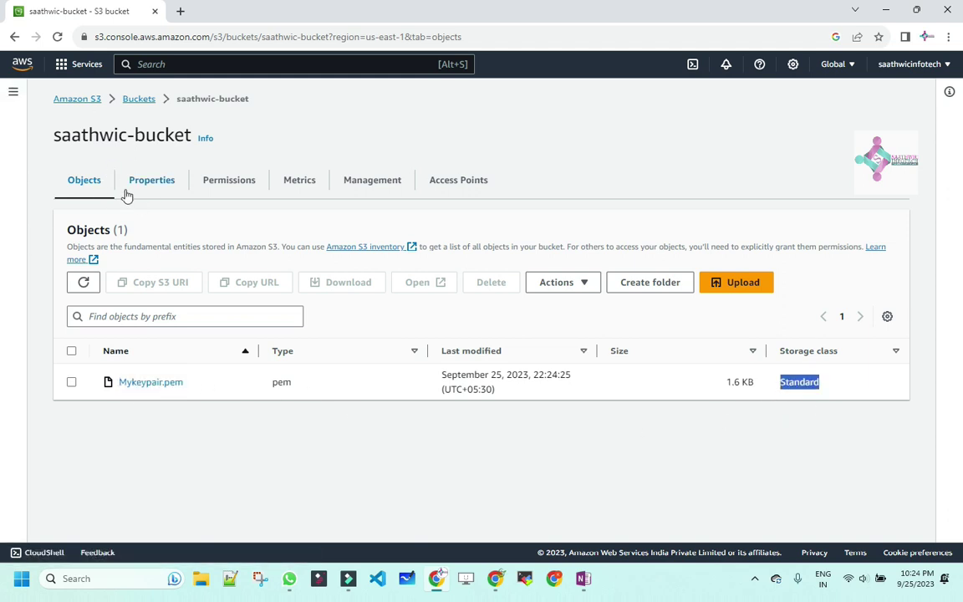
click(163, 189)
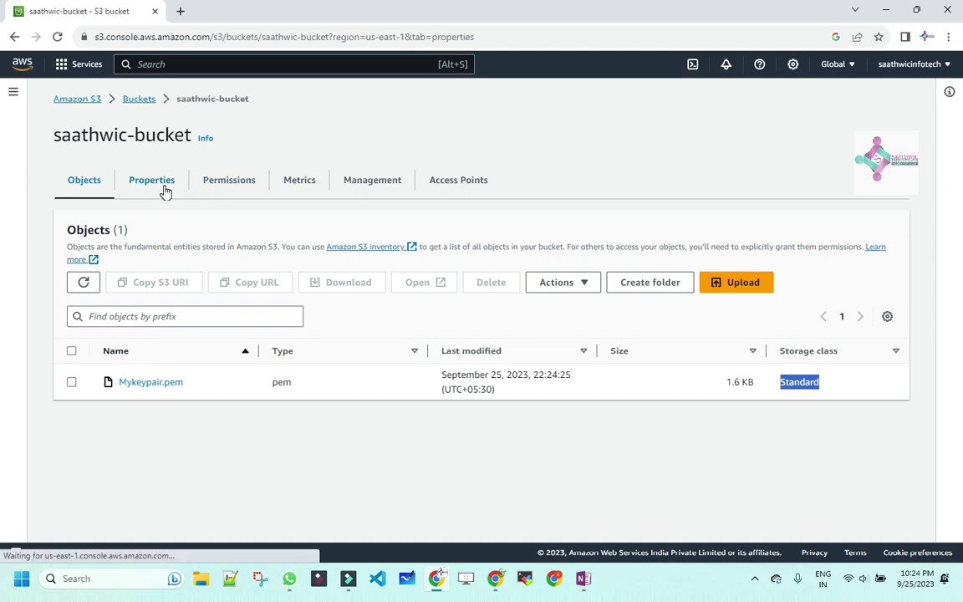
drag(200, 286, 30, 275)
drag(492, 294, 352, 288)
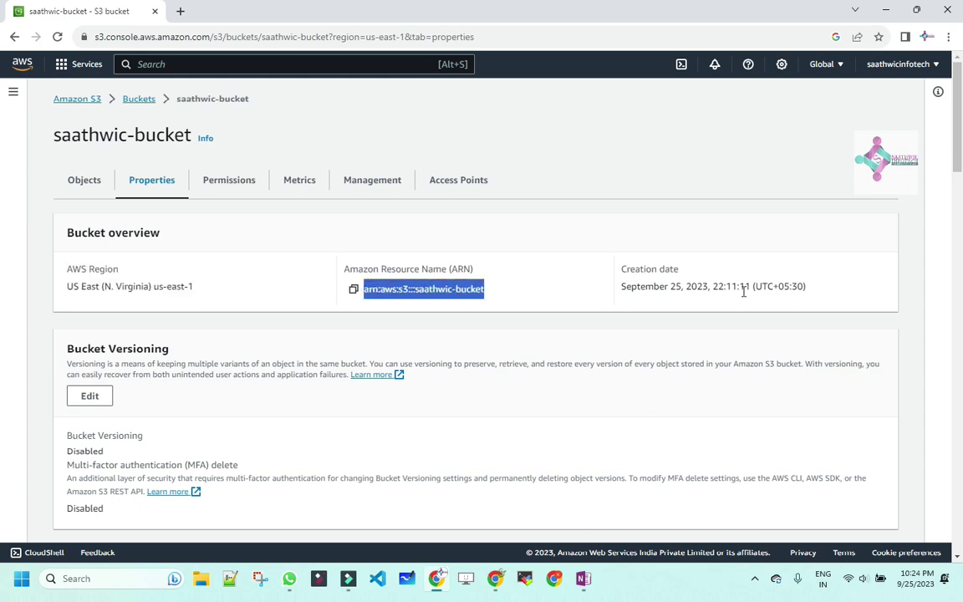
drag(801, 288, 712, 286)
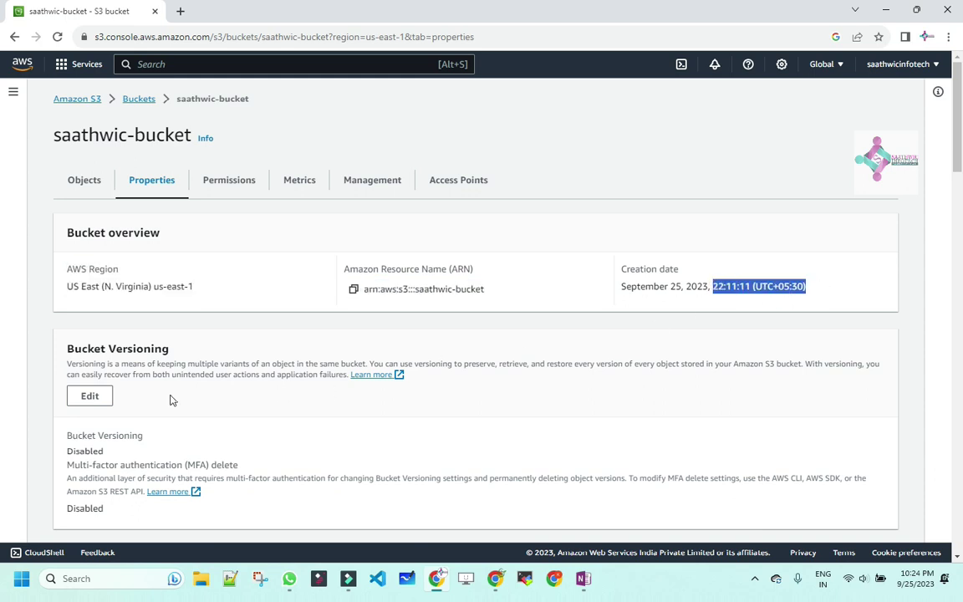
Review the Bucket Versioning, tags and default encryption sections of the bucket properties.
drag(169, 350, 67, 351)
scroll(158, 401, down, 3)
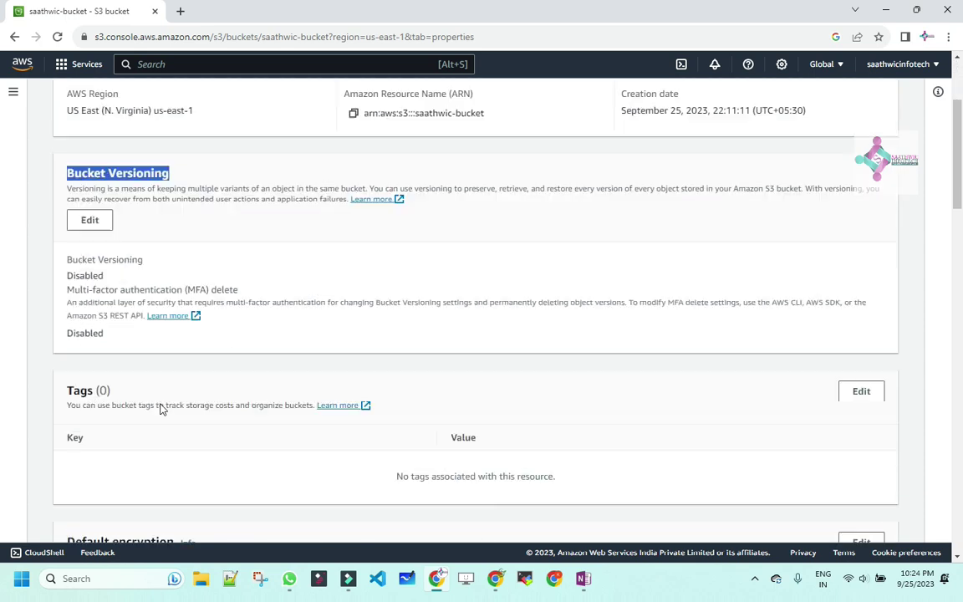
scroll(209, 389, down, 3)
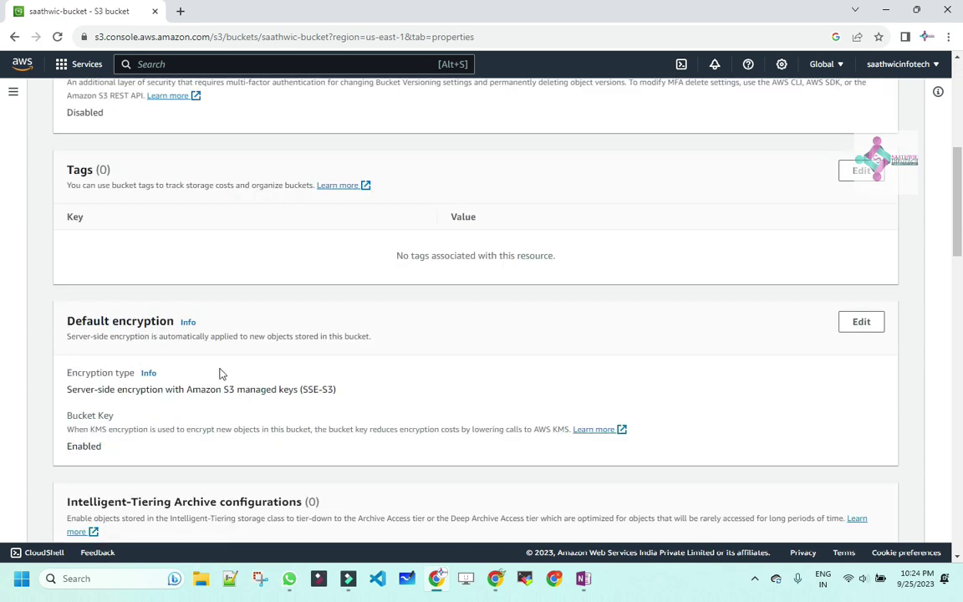
scroll(282, 324, down, 1)
drag(342, 328, 74, 340)
Review the Intelligent-Tiering Archive configurations and the server access logging setting of the bucket.
scroll(196, 353, down, 2)
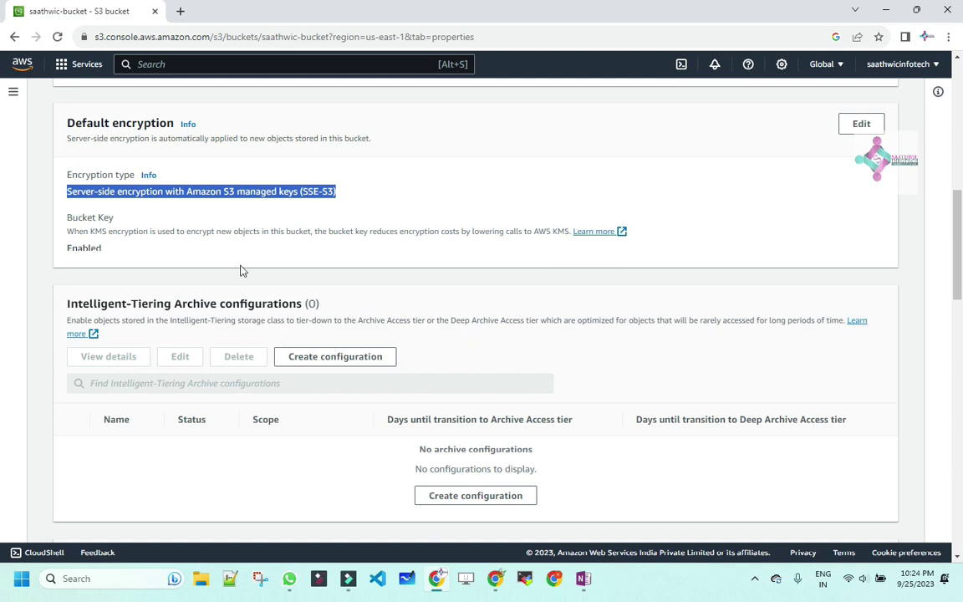
drag(124, 304, 303, 303)
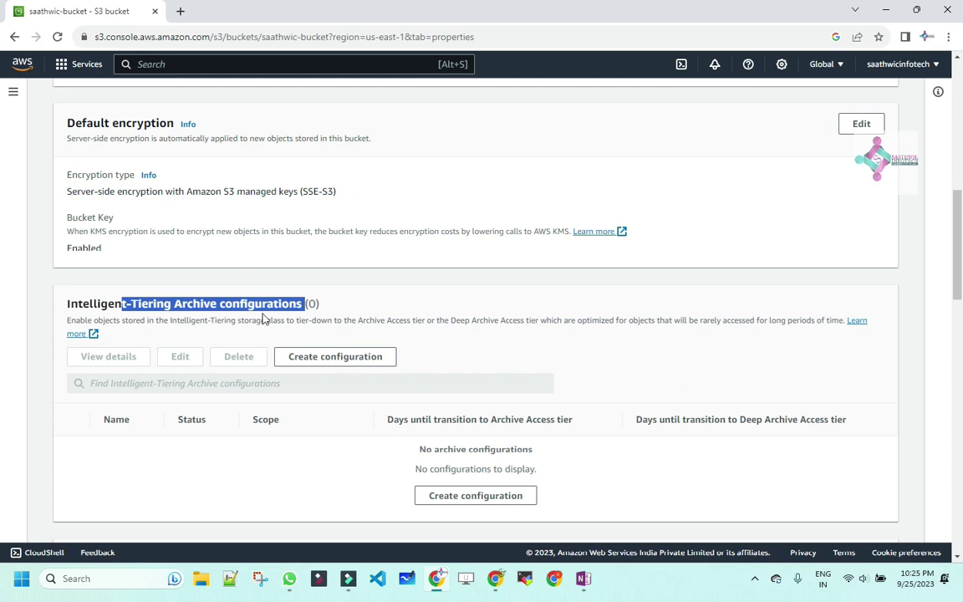
scroll(427, 393, down, 3)
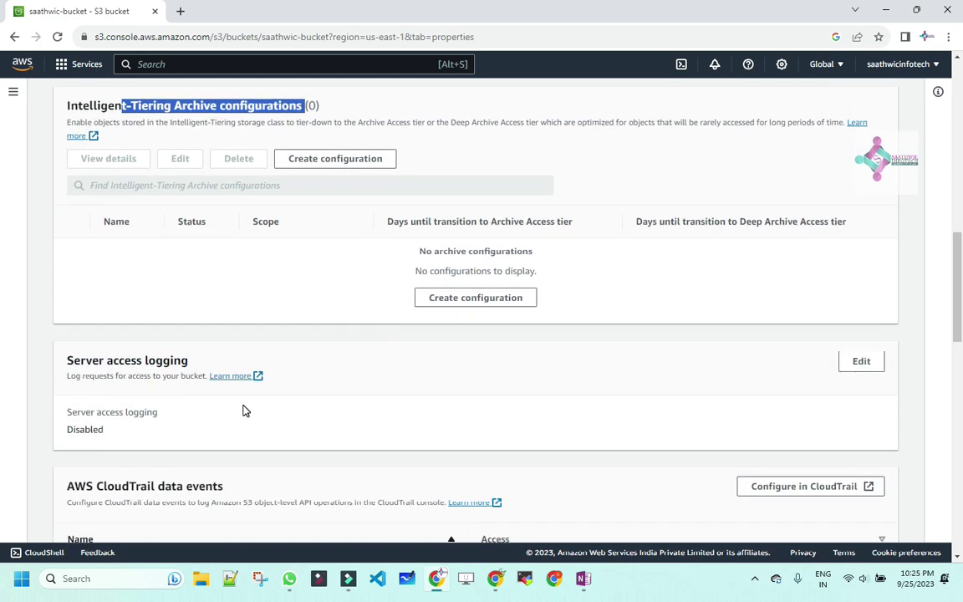
scroll(243, 408, down, 1)
drag(96, 366, 56, 343)
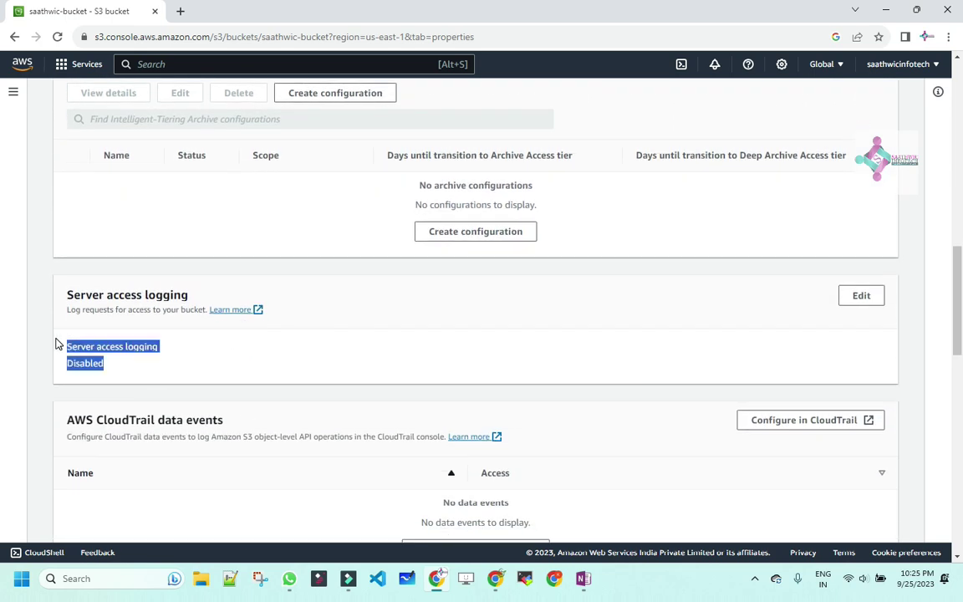
Examine the AWS CloudTrail data events and event notifications sections of the bucket properties.
scroll(297, 369, down, 3)
drag(109, 284, 69, 253)
click(142, 321)
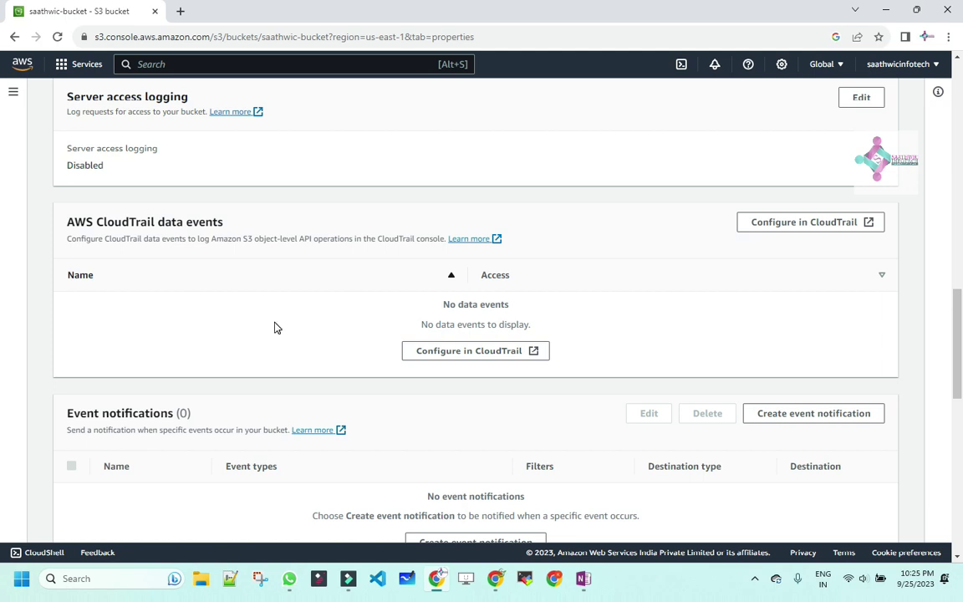
scroll(275, 318, down, 1)
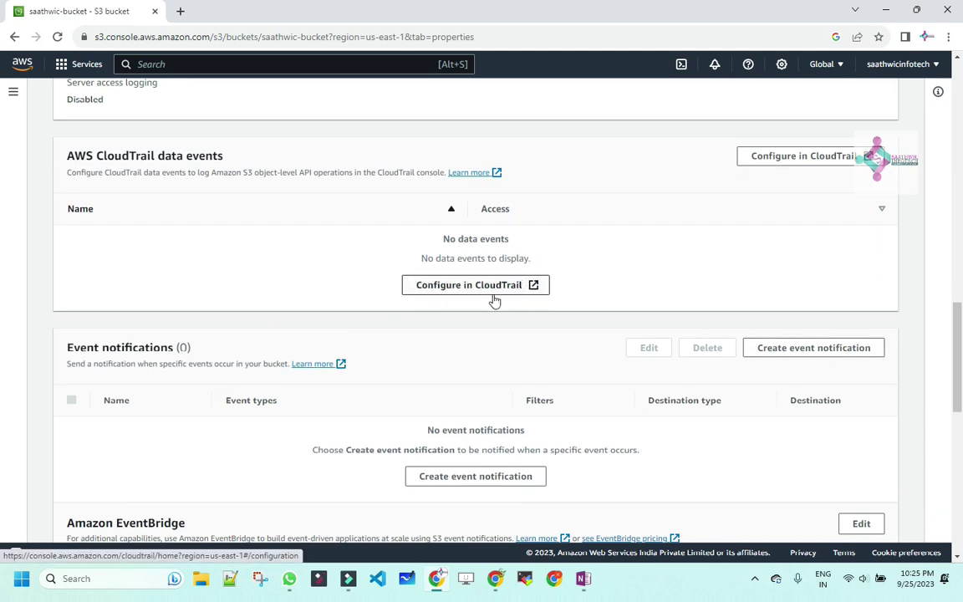
drag(192, 347, 53, 351)
Look over the bucket properties again from the overview, continuing through EventBridge, transfer acceleration, Object Lock and Requester pays to static website hosting.
scroll(276, 431, up, 15)
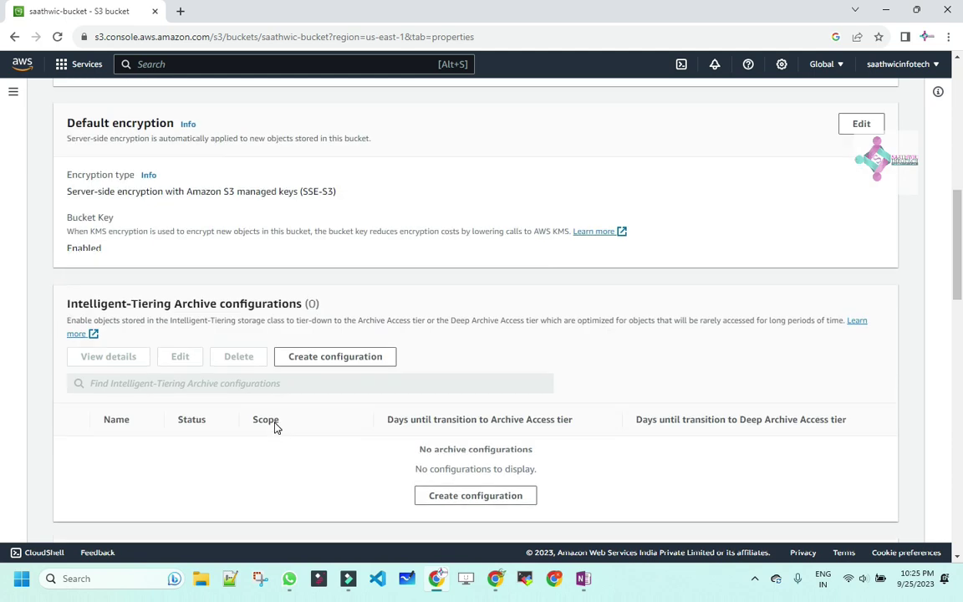
scroll(276, 428, up, 2)
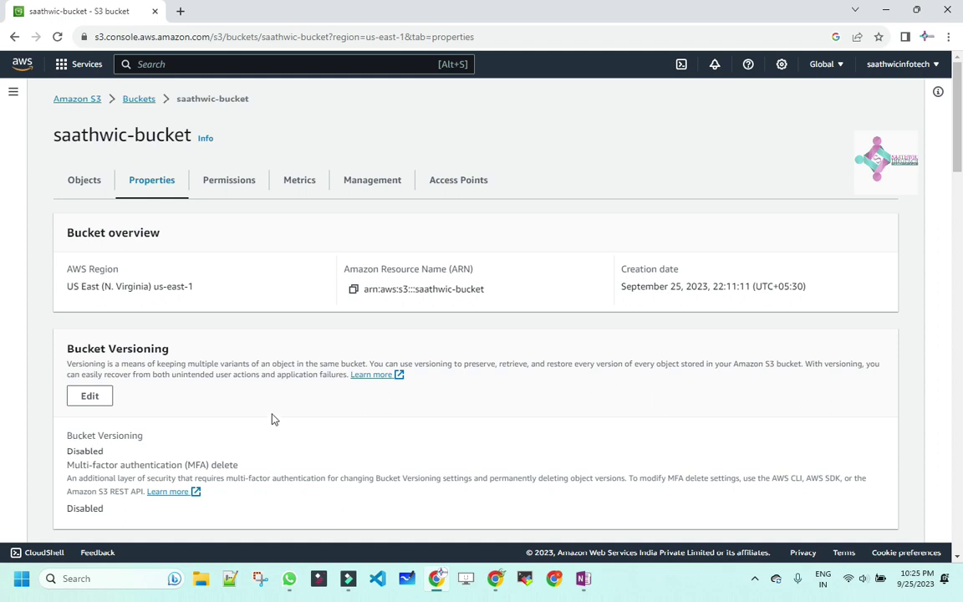
scroll(272, 418, down, 15)
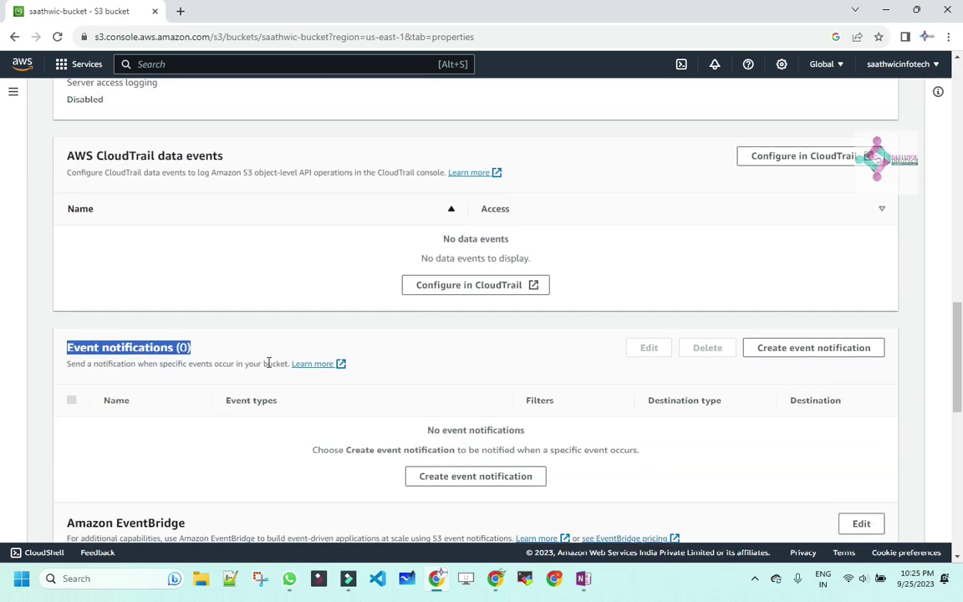
scroll(251, 367, down, 5)
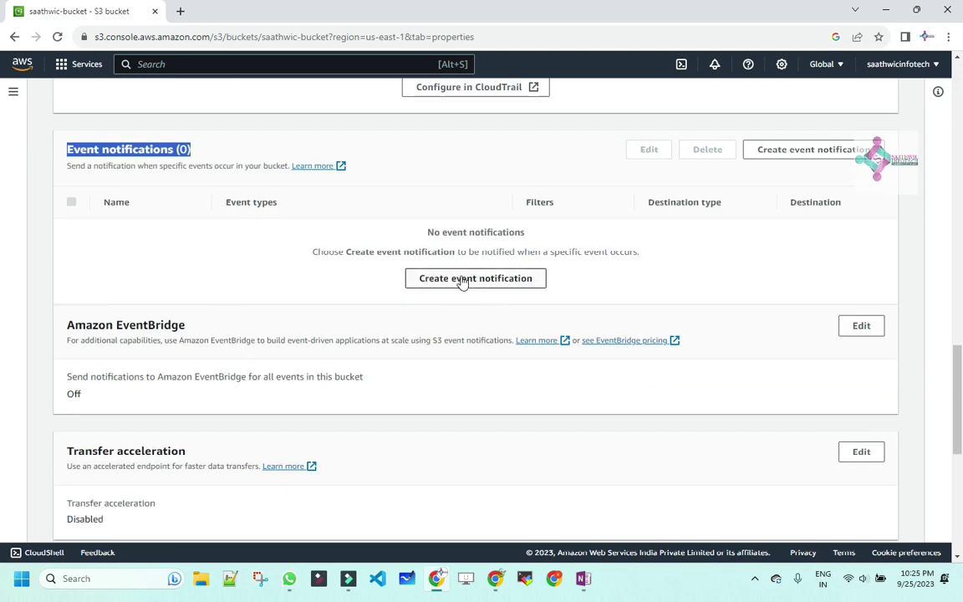
scroll(237, 317, down, 3)
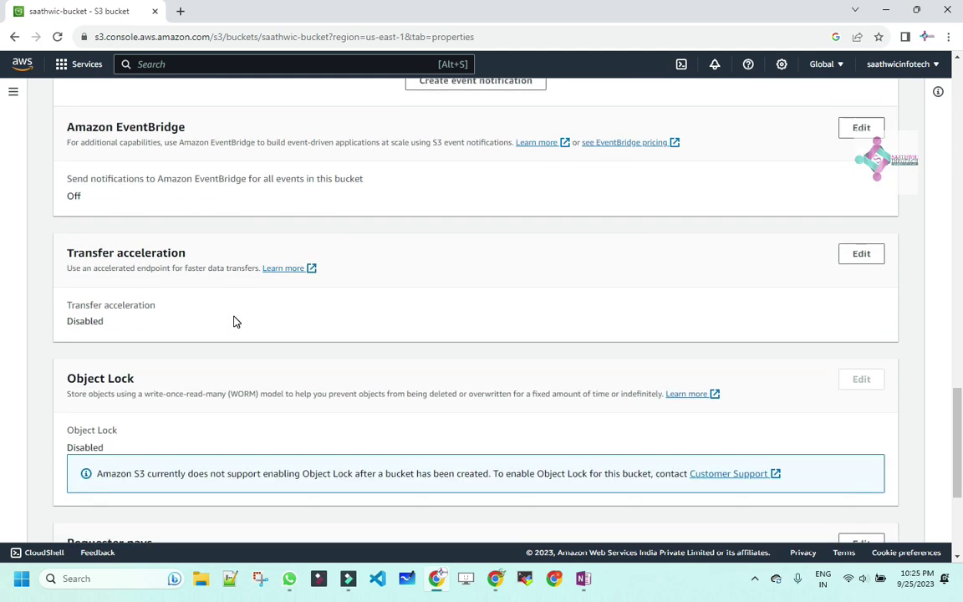
scroll(204, 292, down, 3)
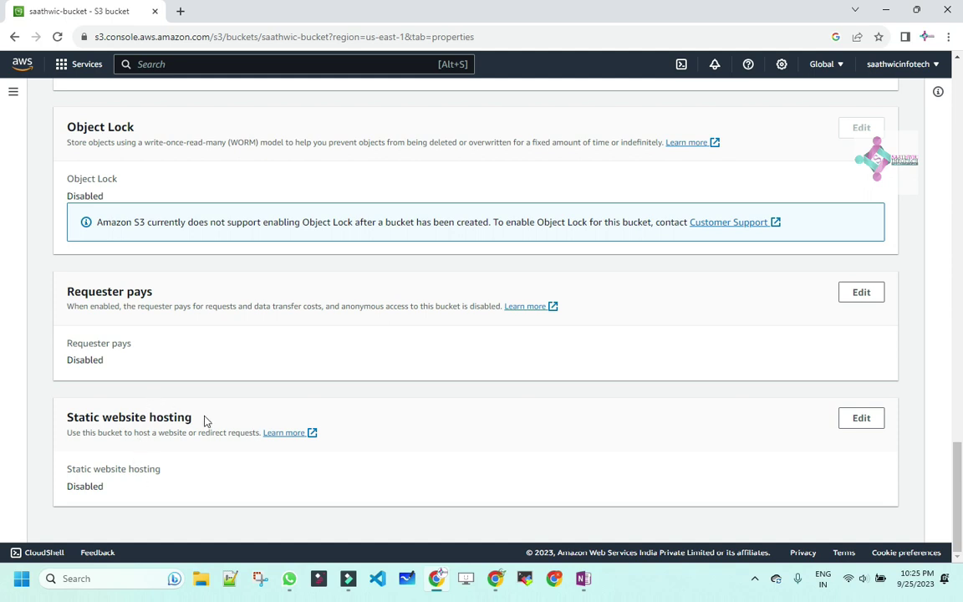
drag(200, 421, 64, 418)
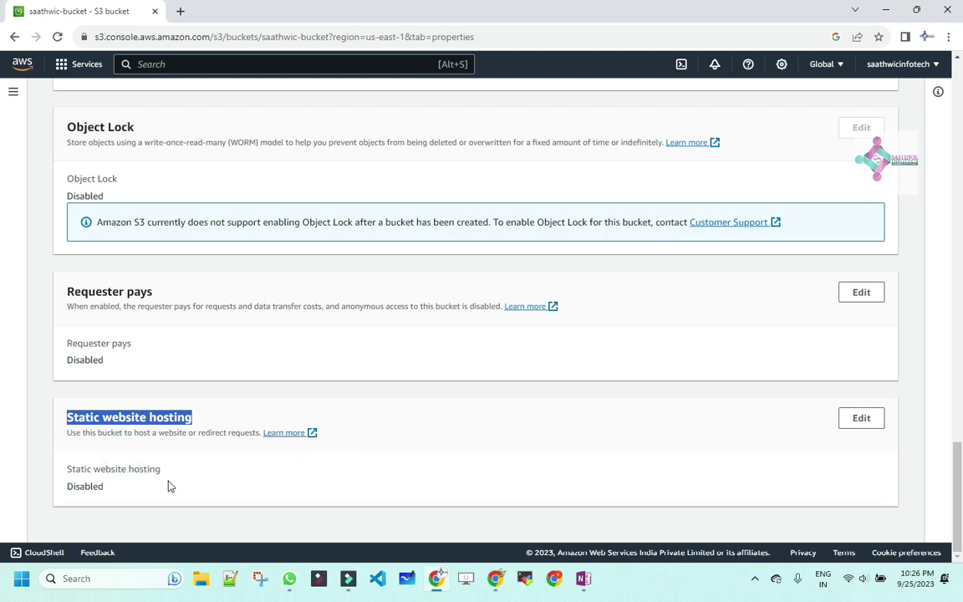
Look at the Static website hosting section, then go back to the bucket overview in the properties.
click(117, 498)
drag(117, 499, 64, 414)
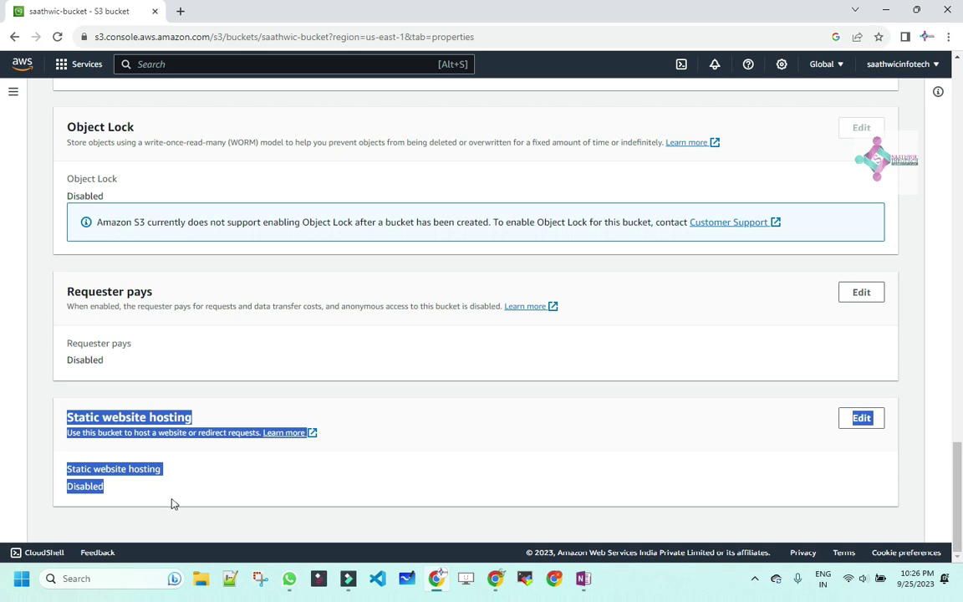
scroll(170, 510, up, 5)
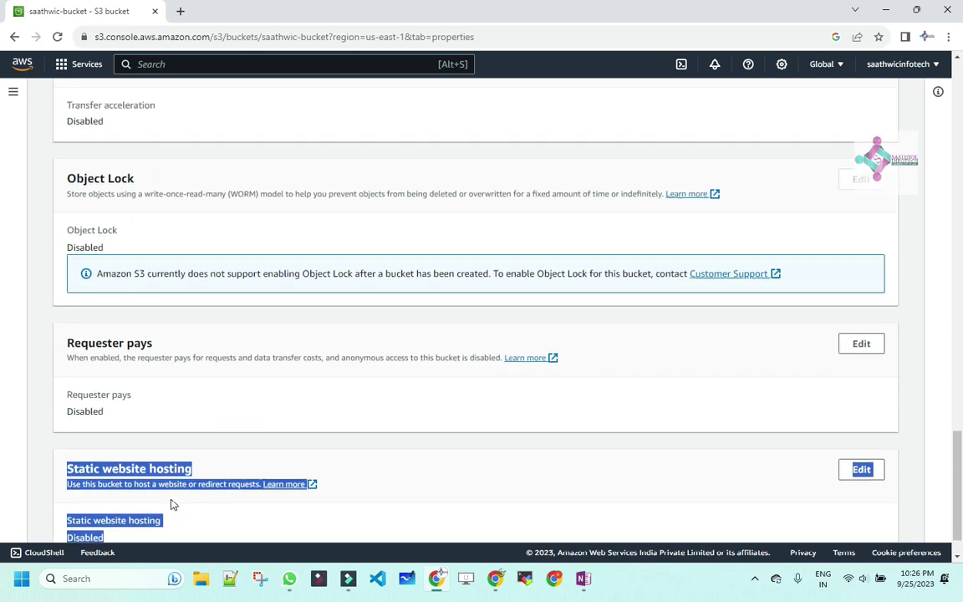
scroll(164, 504, up, 15)
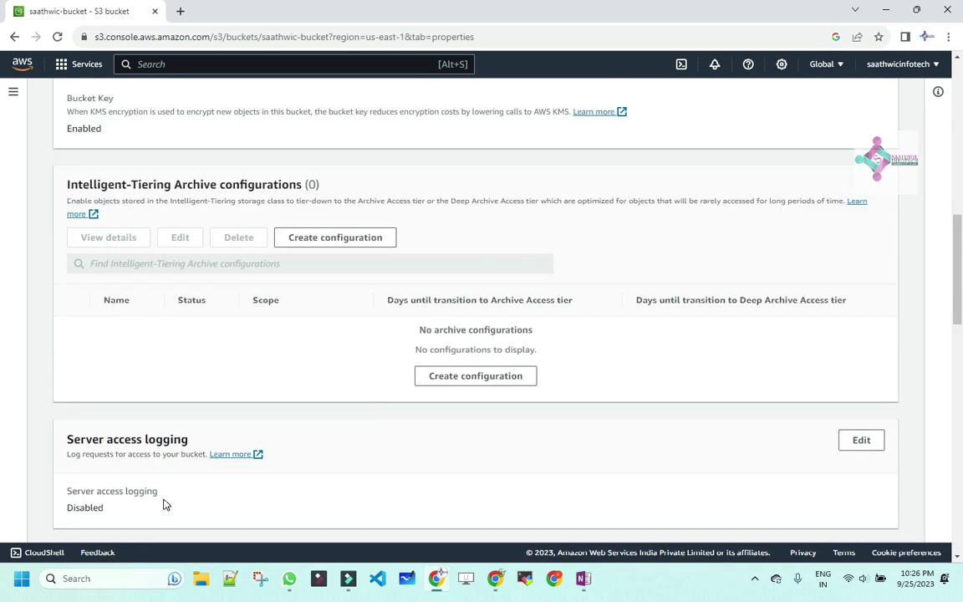
scroll(163, 504, up, 1)
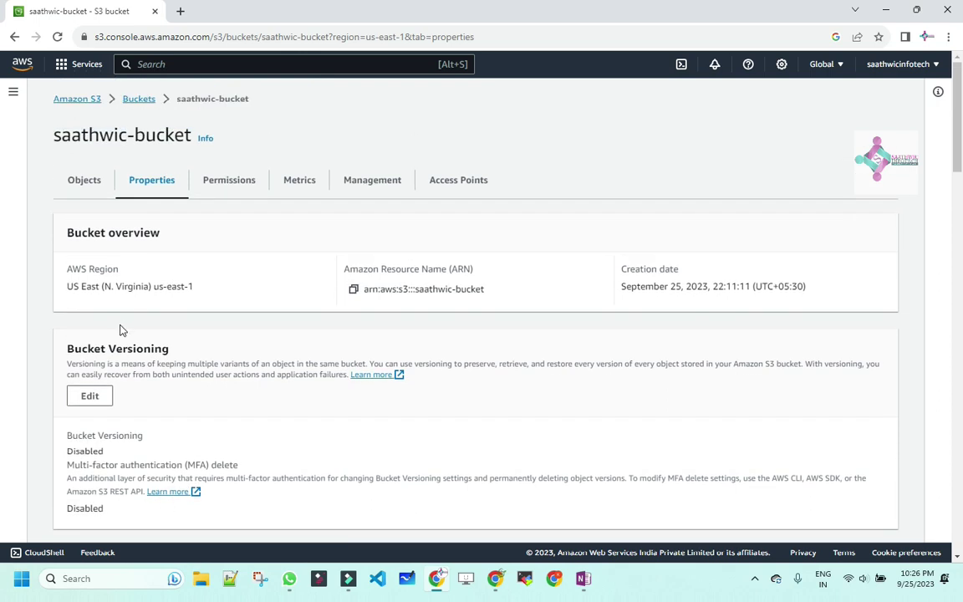
Open the bucket's permissions and look through public access, bucket policy, Object Ownership, access control list and CORS.
click(230, 187)
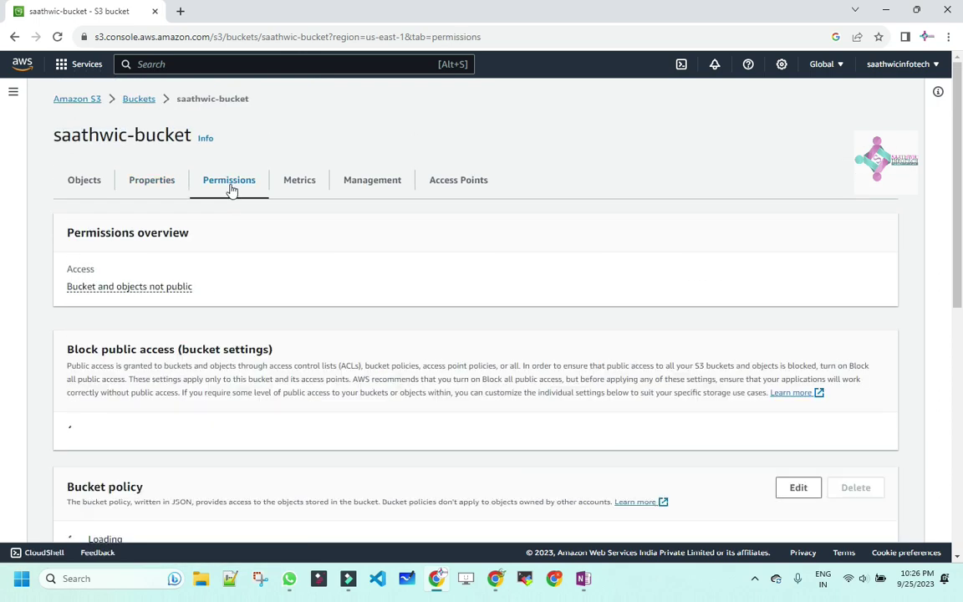
drag(224, 291, 97, 285)
scroll(241, 319, down, 4)
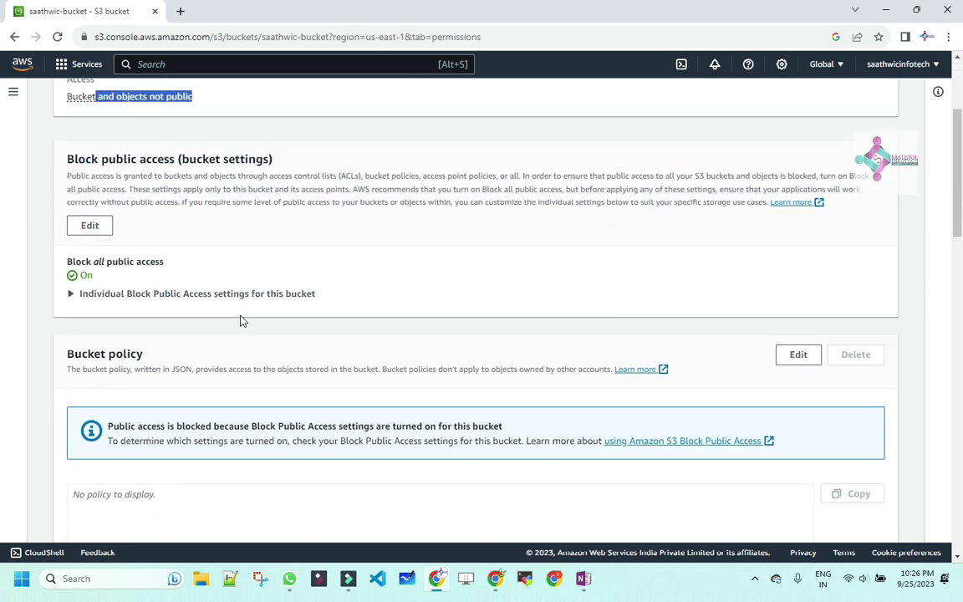
scroll(236, 328, down, 10)
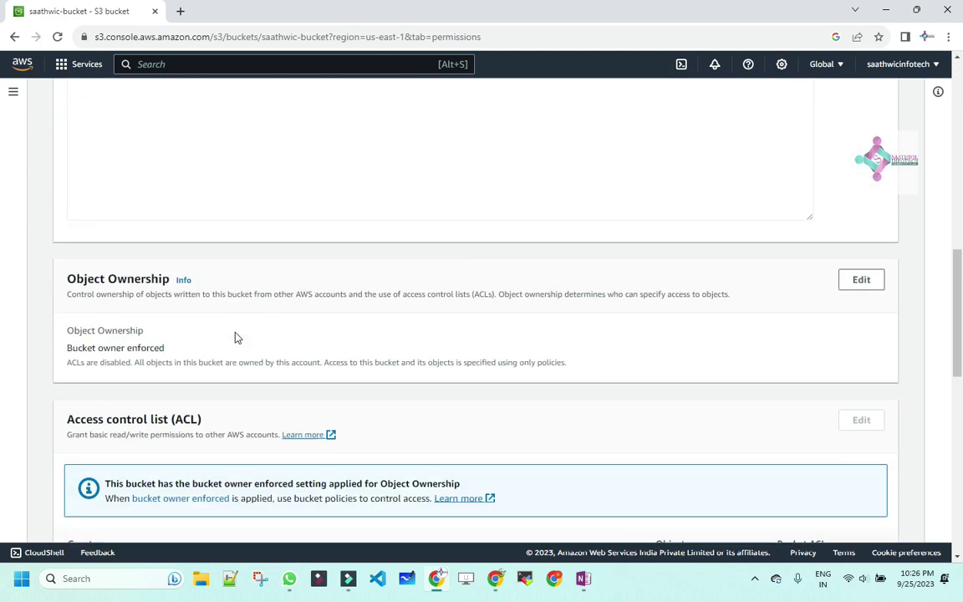
scroll(236, 337, down, 5)
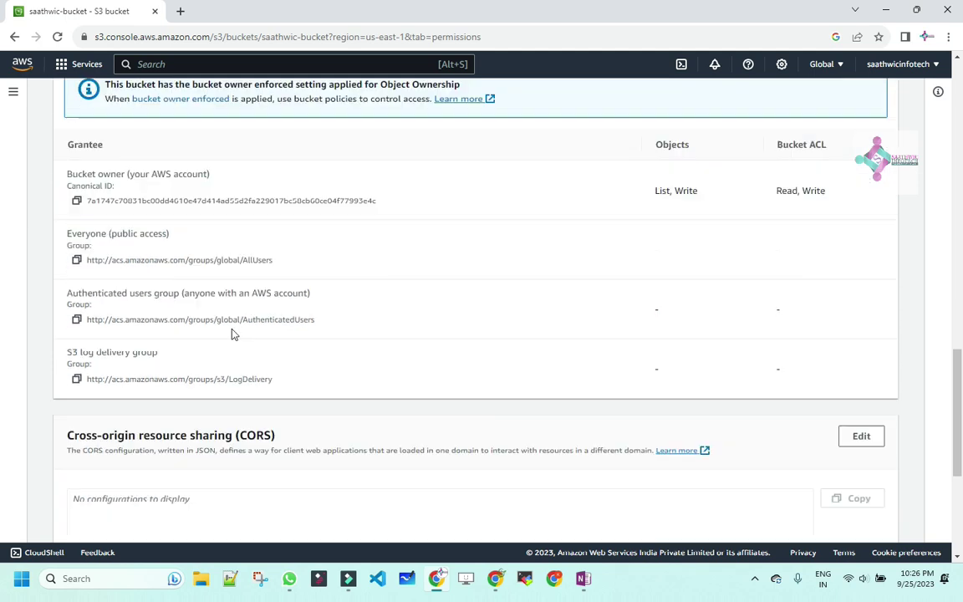
scroll(233, 333, down, 5)
scroll(233, 329, up, 9)
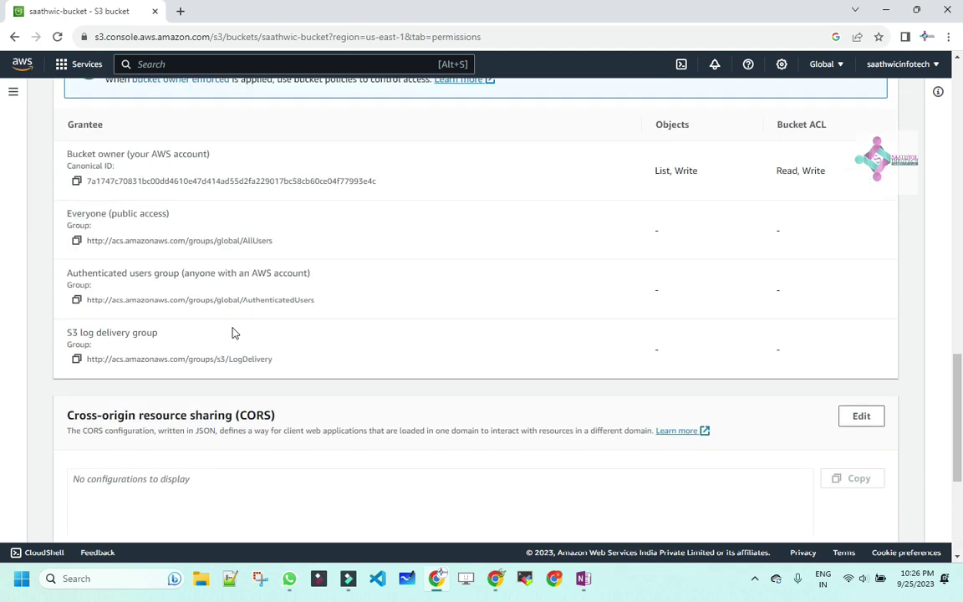
Examine the Access control list (ACL) section together with the Object Ownership setting above it.
drag(219, 254, 67, 249)
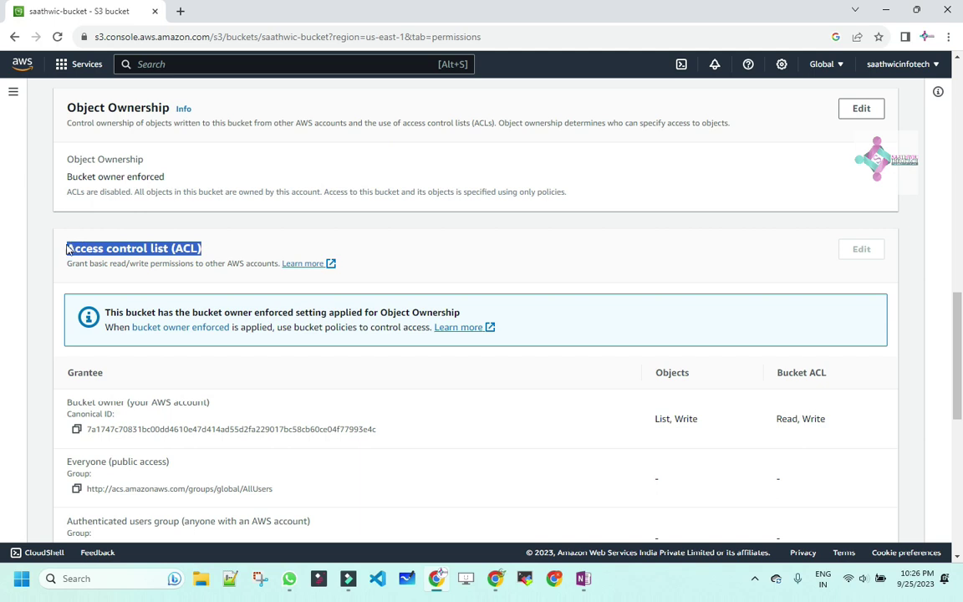
click(234, 255)
drag(209, 255, 68, 248)
scroll(171, 316, up, 1)
scroll(172, 316, up, 5)
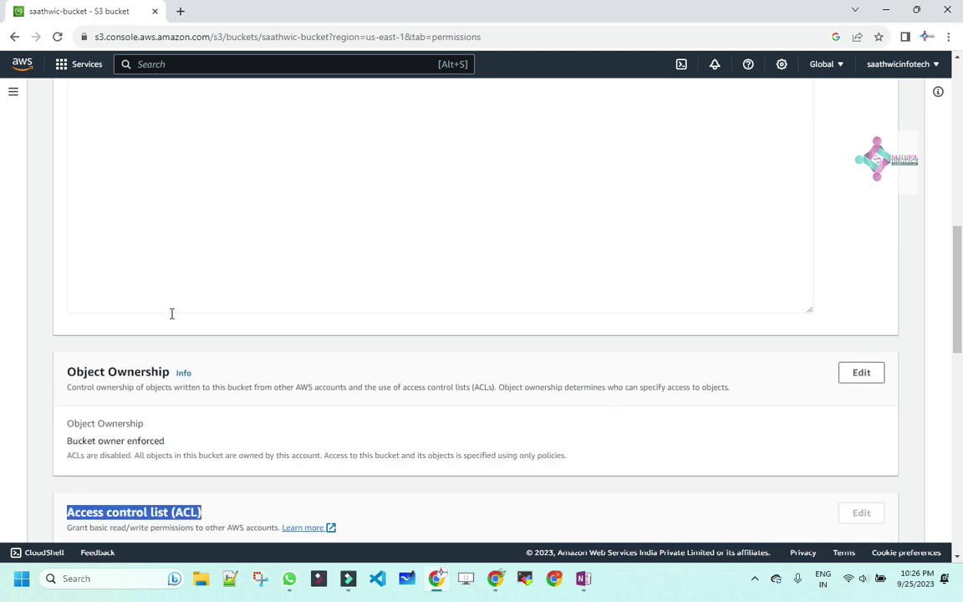
scroll(184, 326, down, 3)
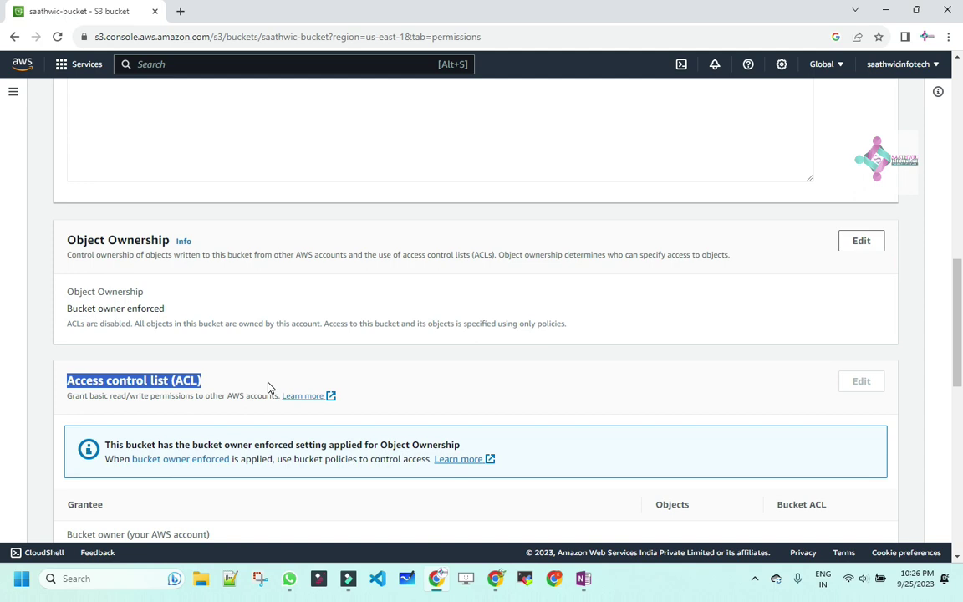
drag(240, 382, 64, 380)
Review the bucket policy and Block public access sections again, and open the bucket metrics.
scroll(337, 402, up, 3)
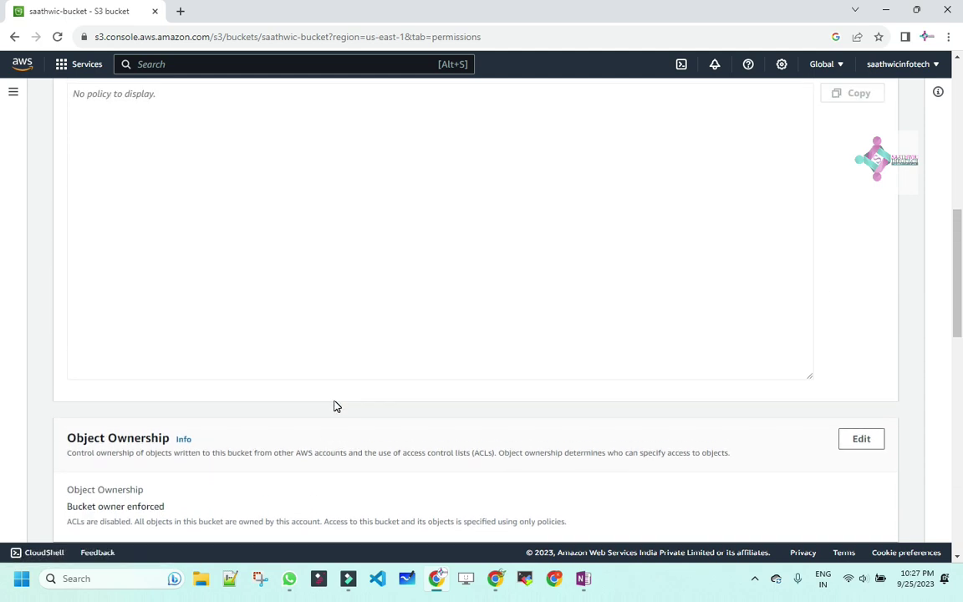
scroll(335, 404, up, 2)
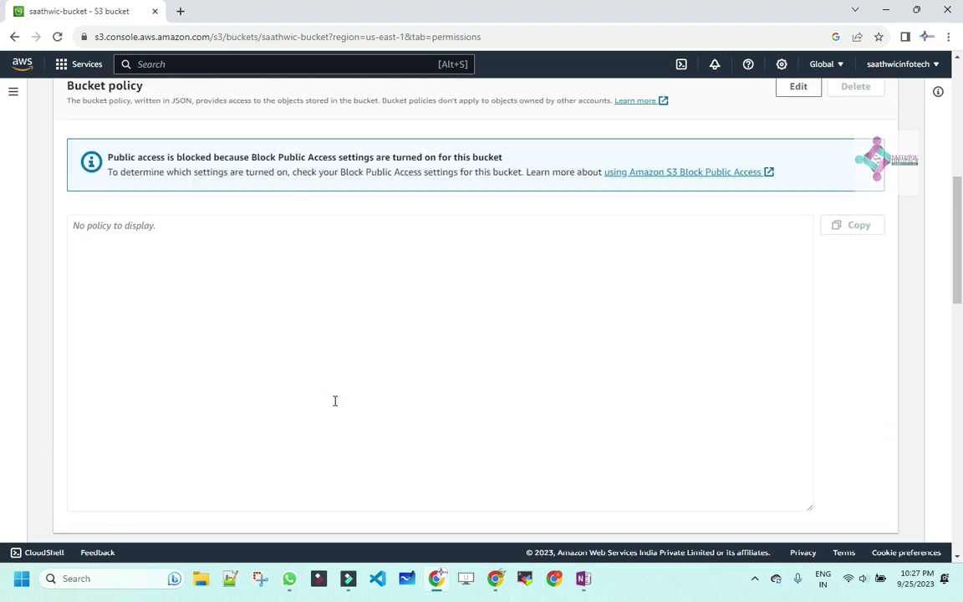
scroll(334, 400, up, 1)
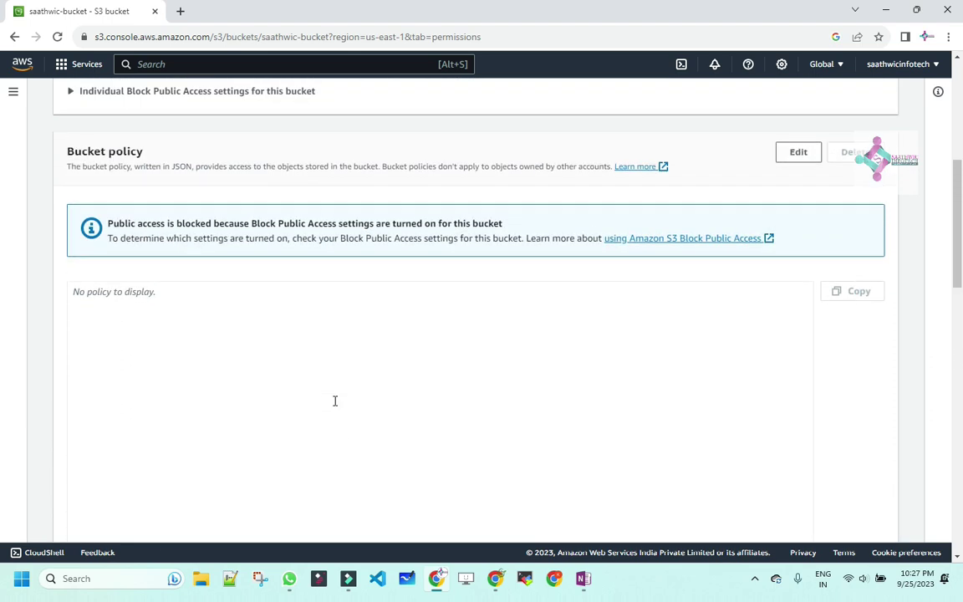
scroll(334, 401, up, 6)
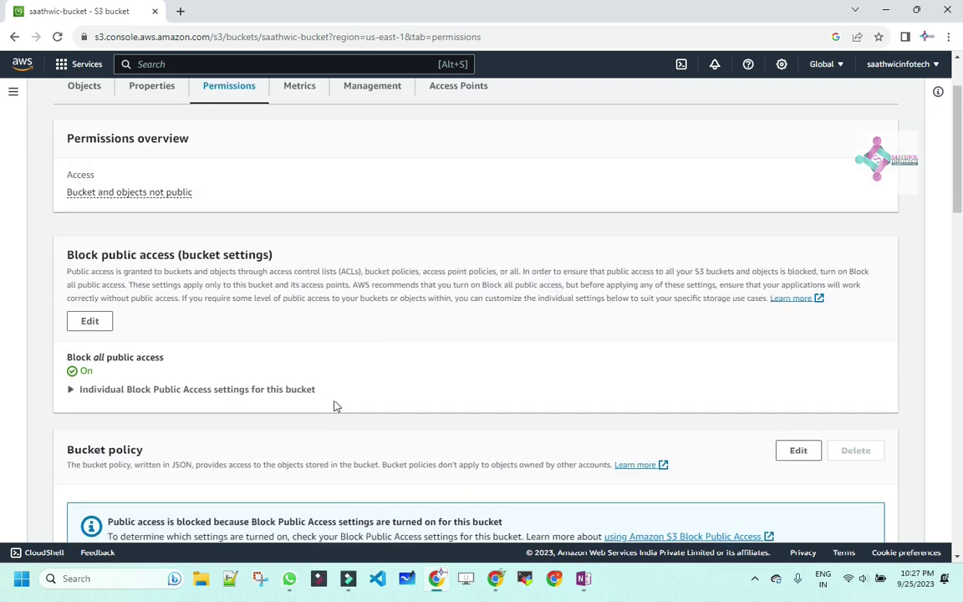
click(302, 190)
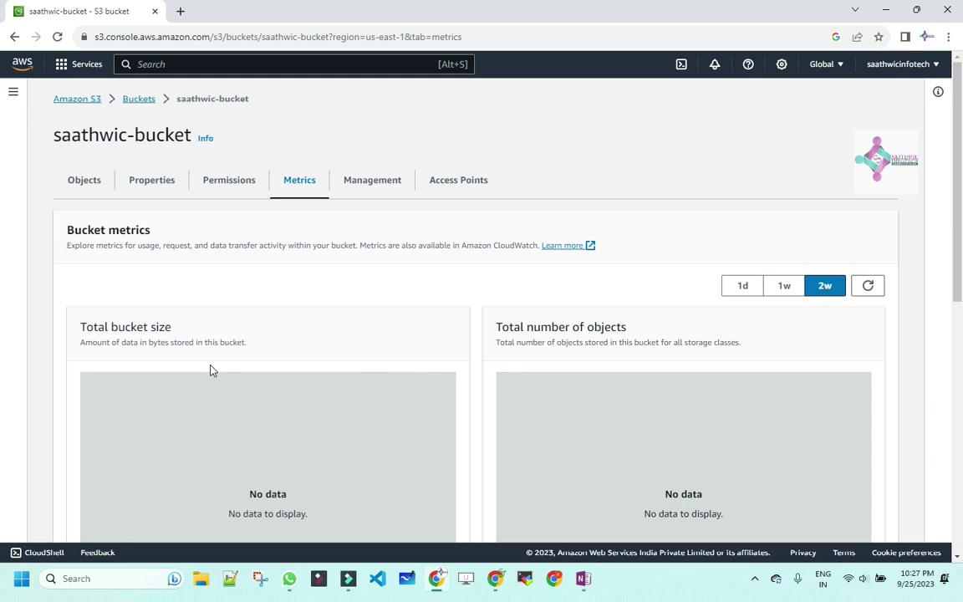
Start a new lifecycle rule in the bucket's management settings and name it "move it to IA and then glacier".
click(372, 186)
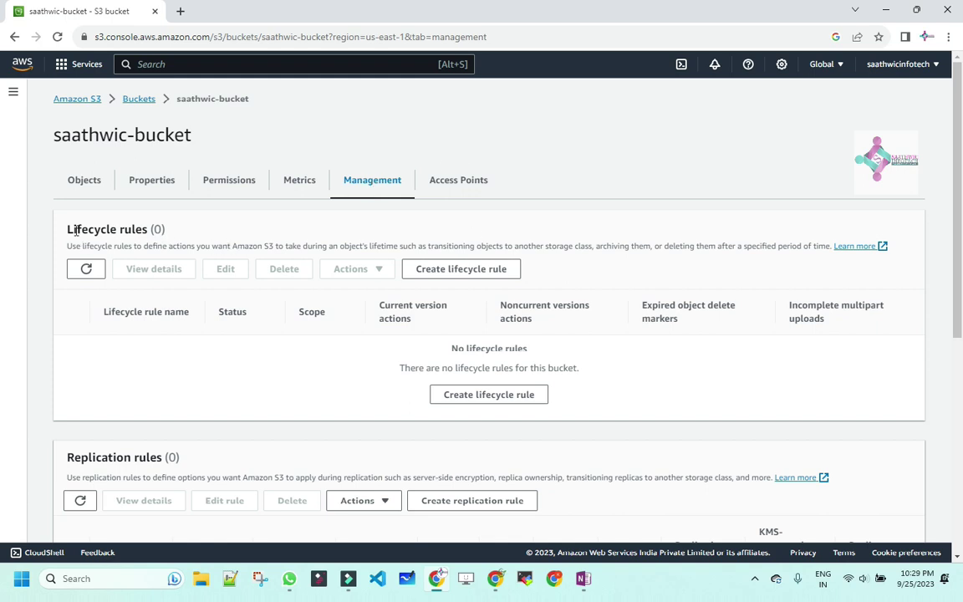
drag(67, 229, 135, 229)
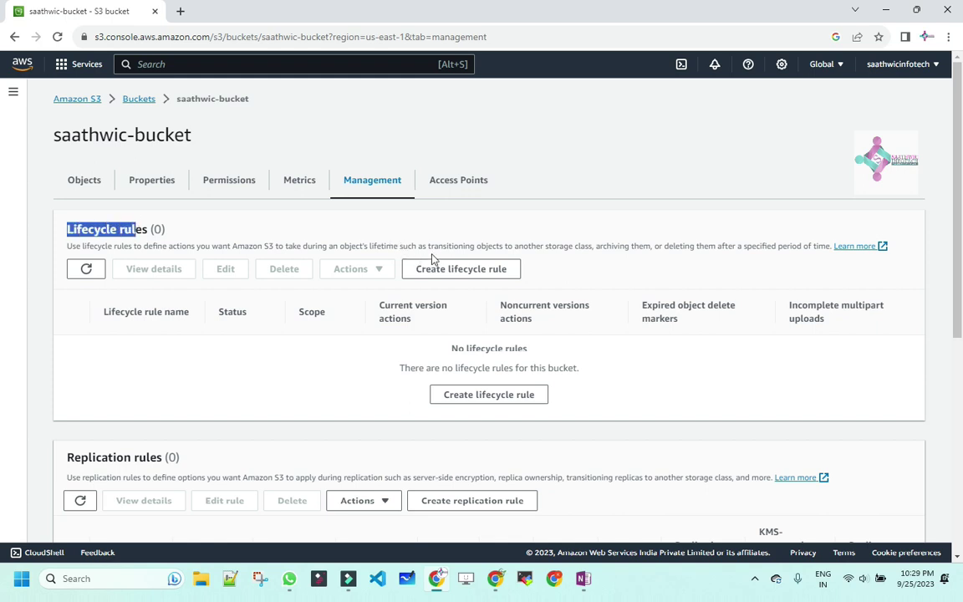
click(446, 270)
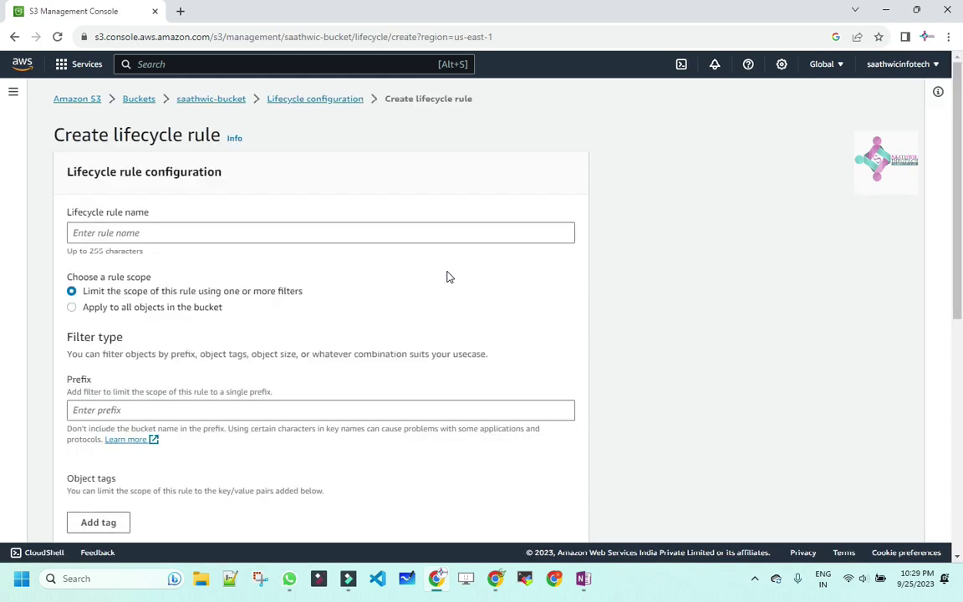
click(142, 233)
text(move)
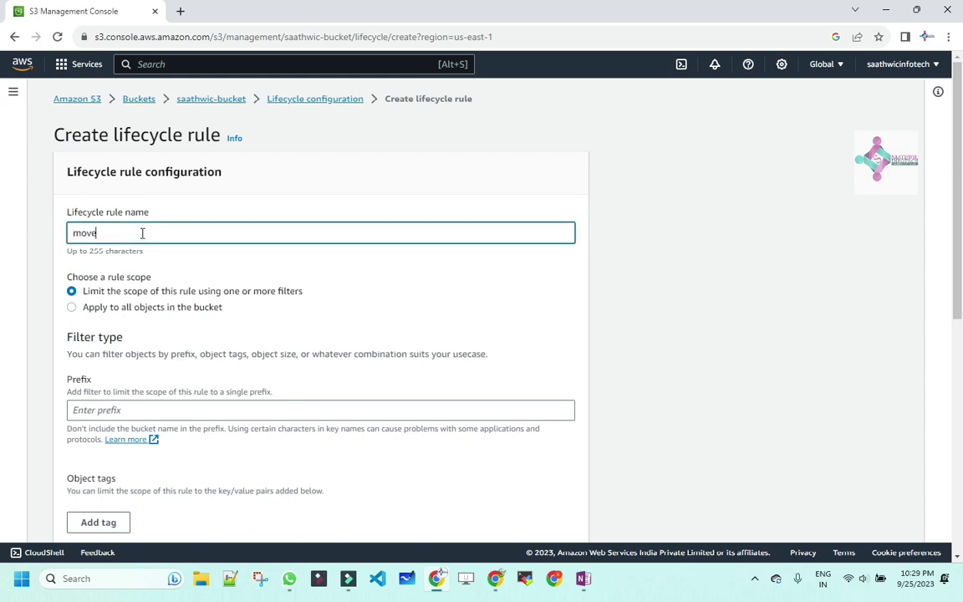
text( it to IA and then glacier)
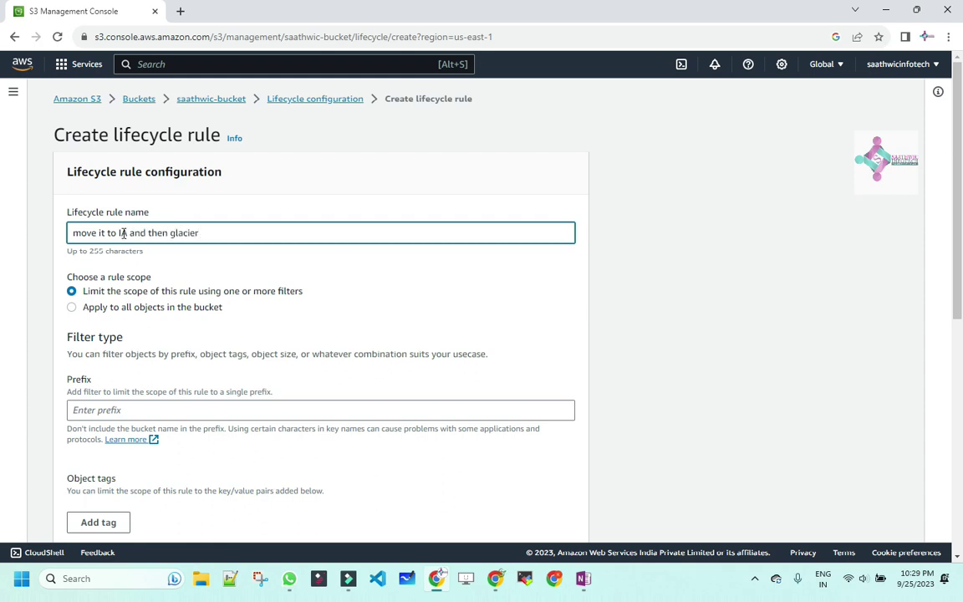
drag(119, 233, 200, 233)
click(210, 234)
Keep the rule scope limited by filters and enter *.log as the prefix.
drag(75, 278, 154, 291)
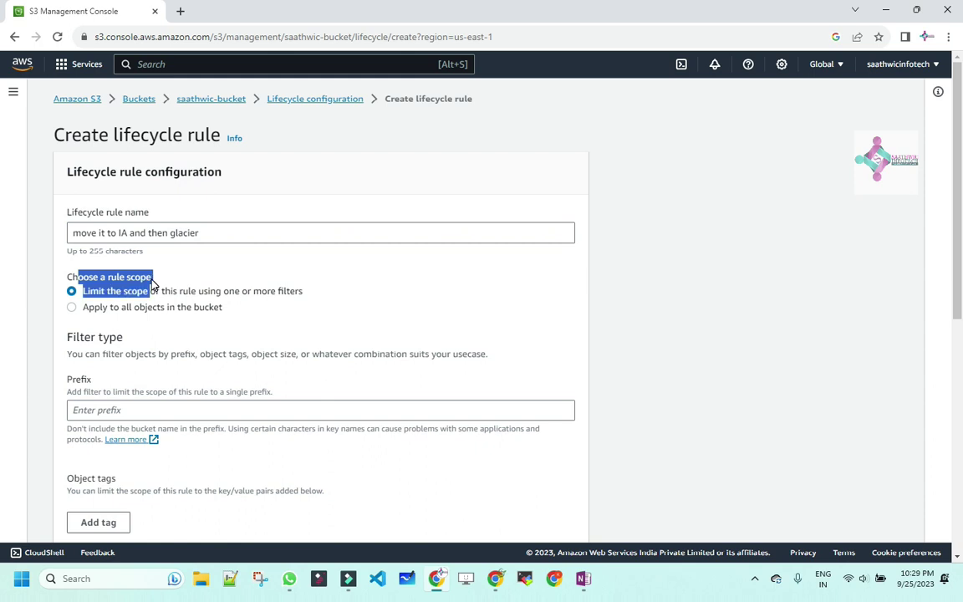
click(254, 306)
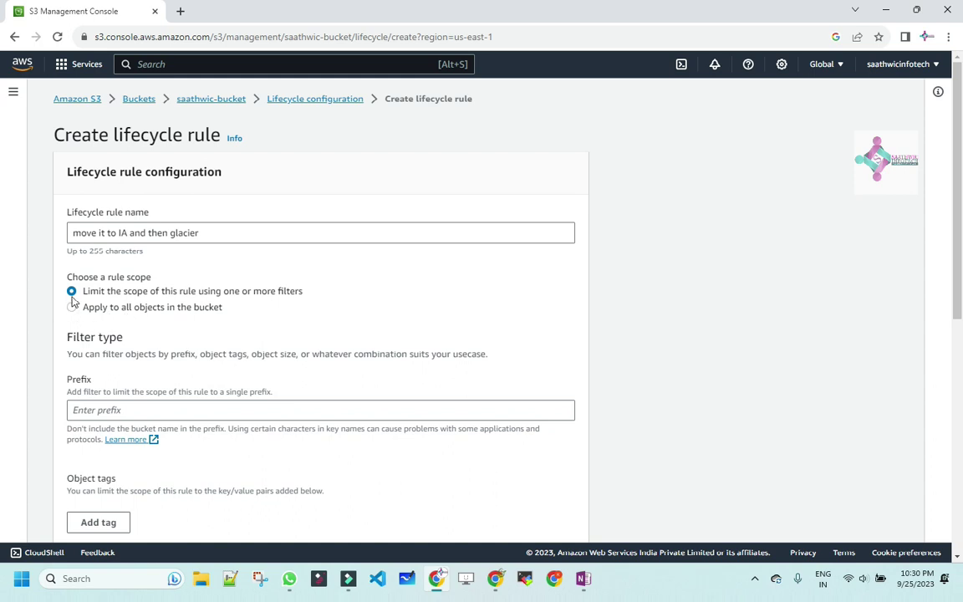
drag(305, 292, 84, 301)
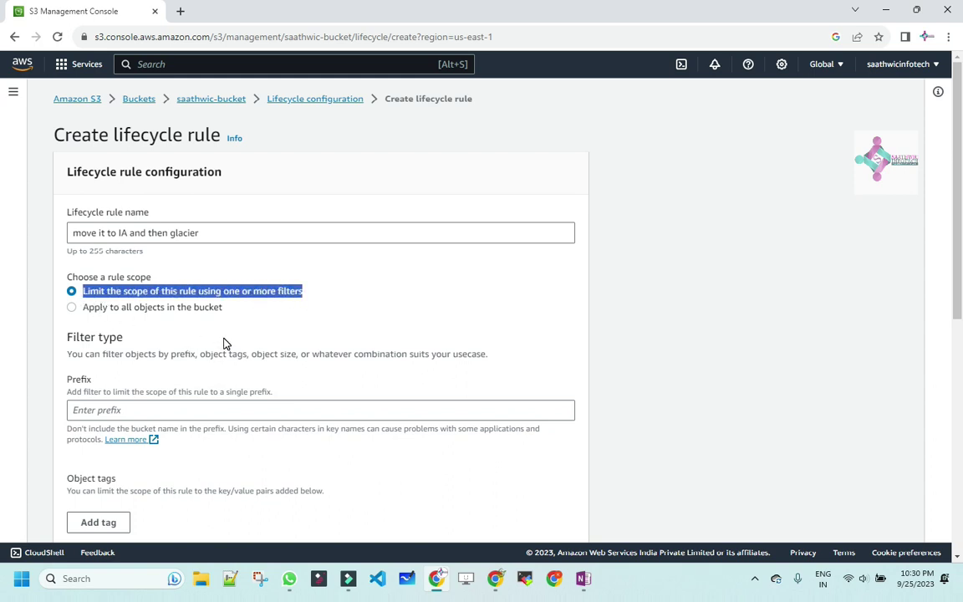
click(180, 414)
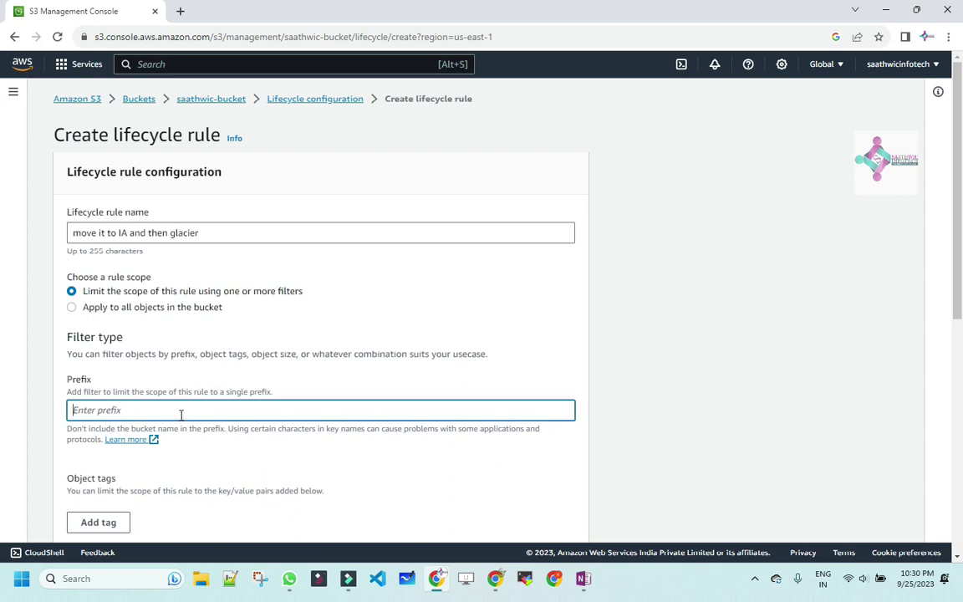
text(*)
Look over the object tags and object size filters, then recheck the lifecycle rule name.
scroll(213, 419, down, 2)
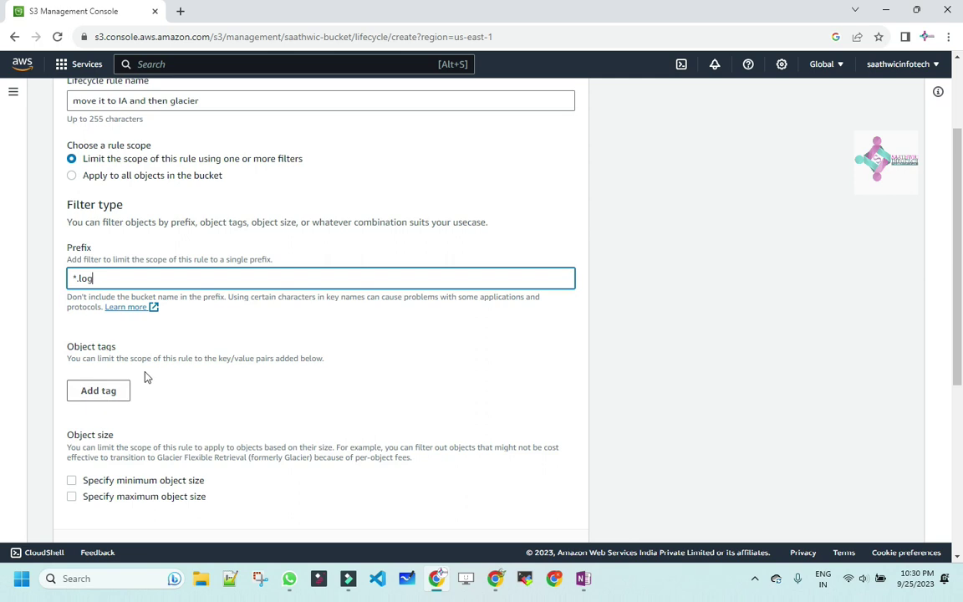
scroll(148, 374, down, 2)
scroll(148, 374, down, 1)
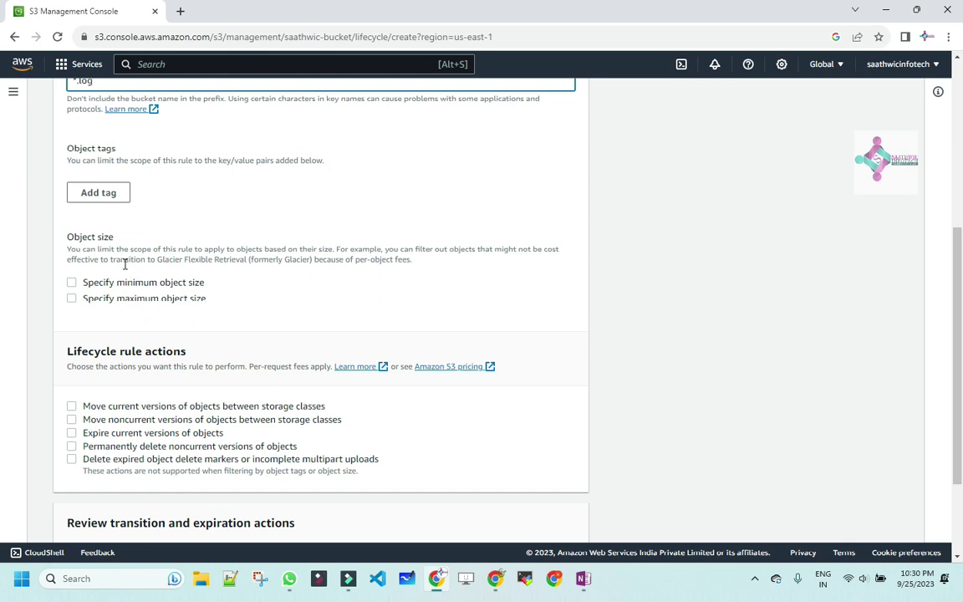
drag(249, 312, 76, 238)
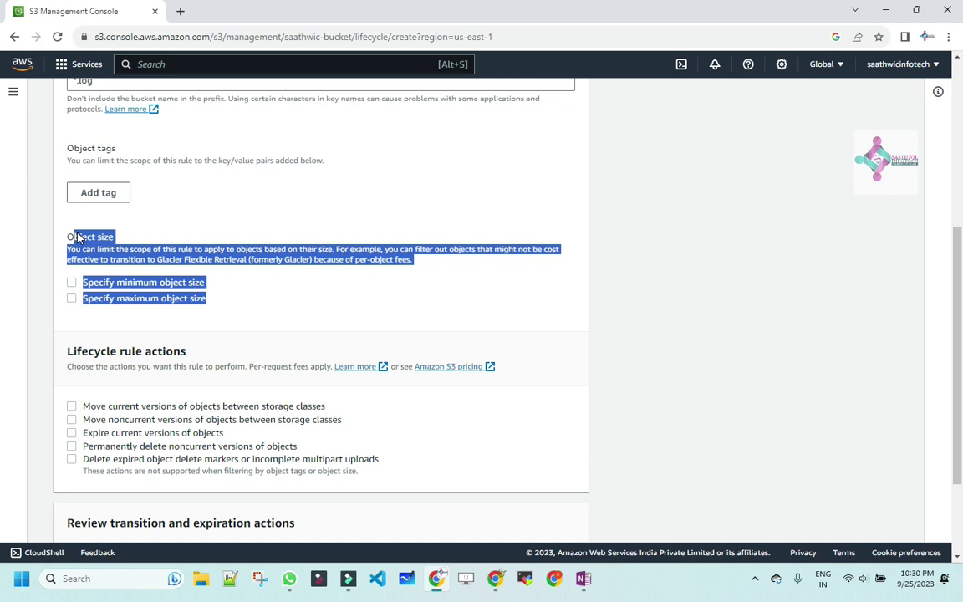
scroll(165, 257, up, 3)
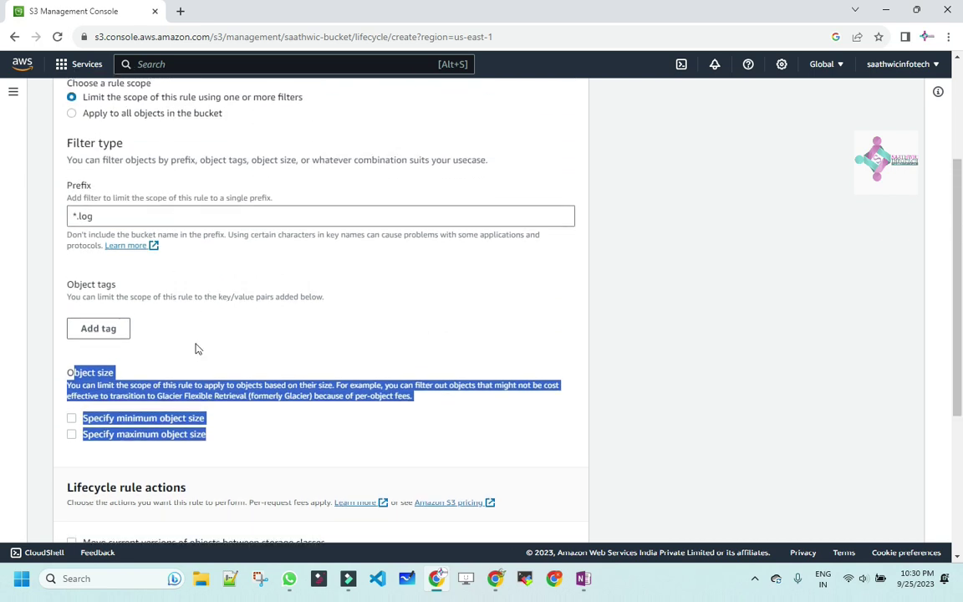
scroll(197, 348, up, 4)
drag(99, 234, 131, 235)
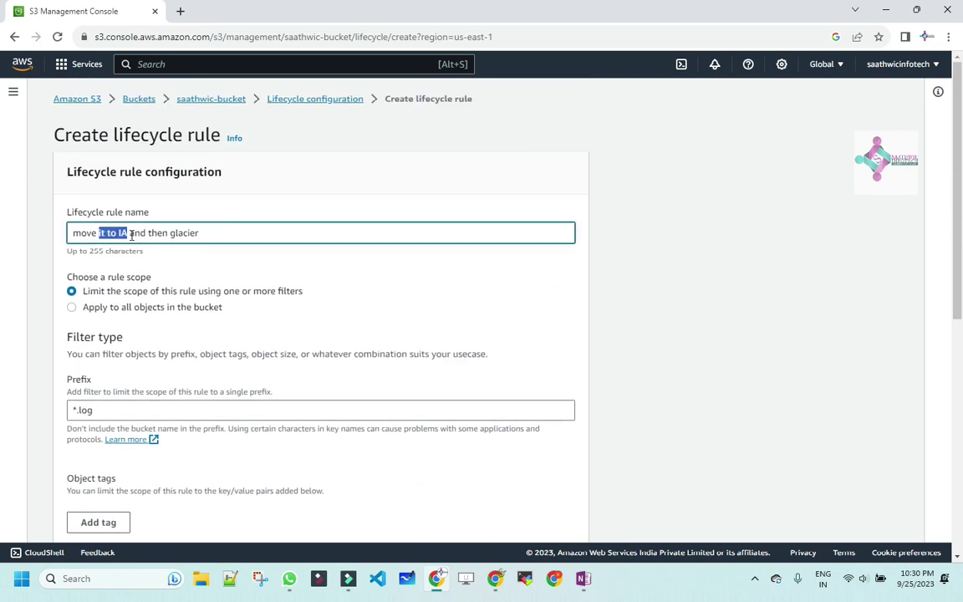
Enable the lifecycle rule action that moves noncurrent versions of objects between storage classes.
scroll(155, 305, down, 6)
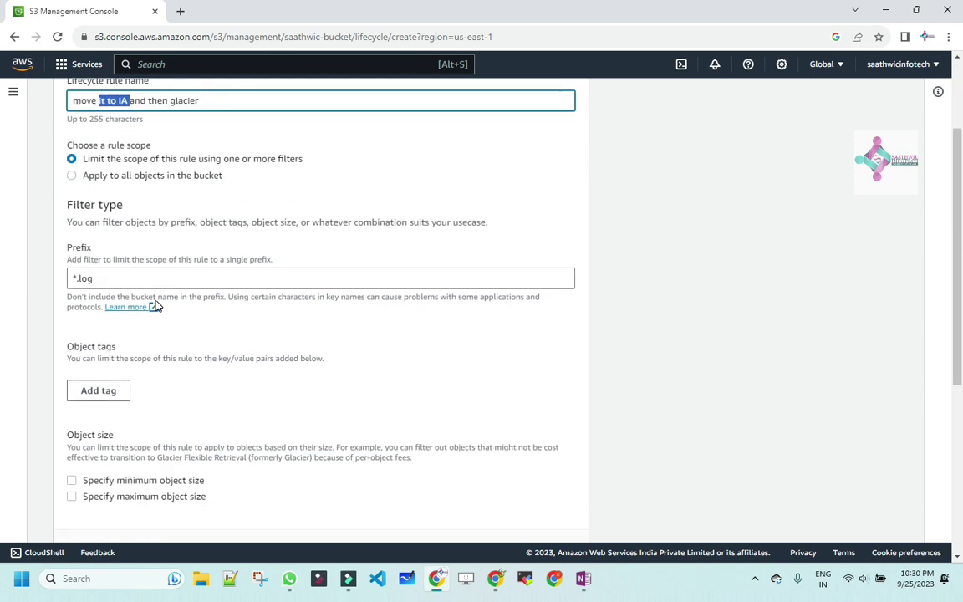
drag(68, 219, 191, 231)
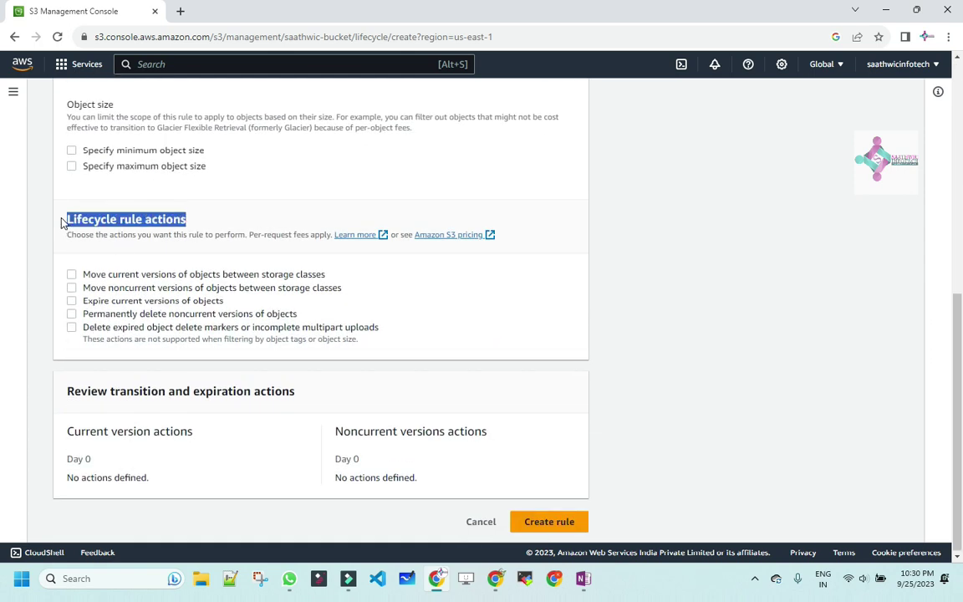
drag(194, 223, 71, 221)
drag(107, 287, 211, 289)
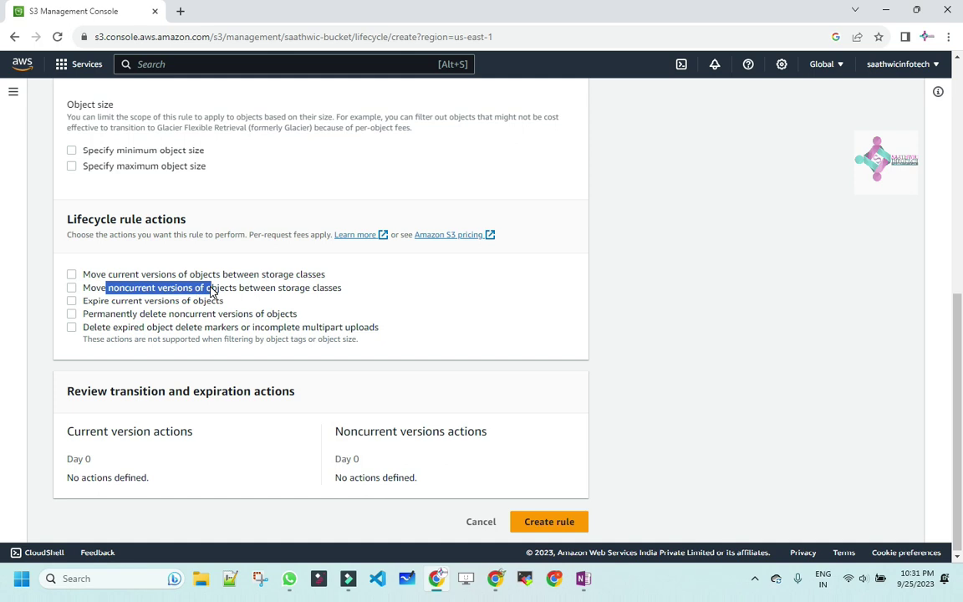
click(159, 290)
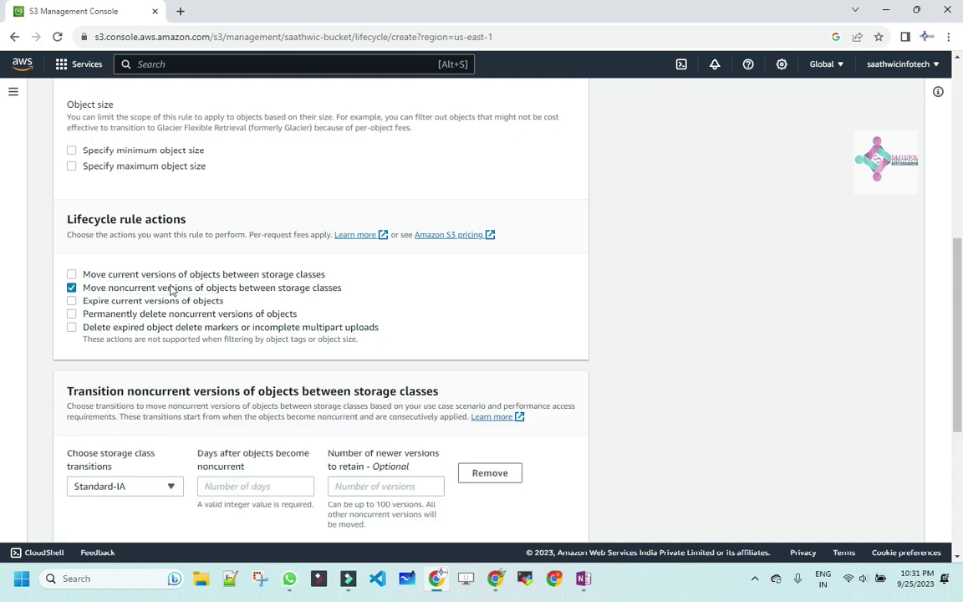
Switch the lifecycle rule action to moving current versions of objects between storage classes instead of noncurrent versions.
click(71, 274)
click(71, 287)
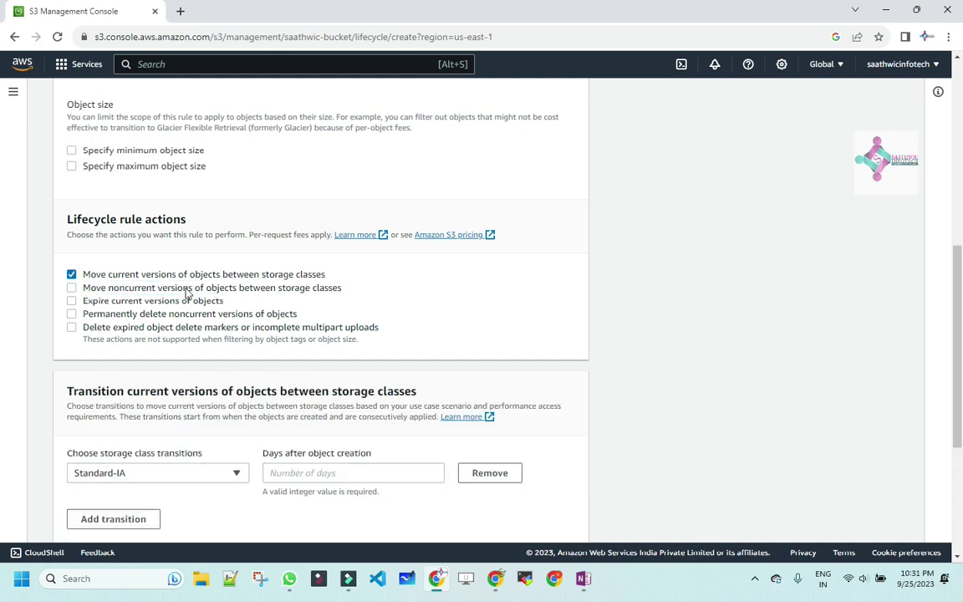
Read through the other lifecycle rule actions for expiring current versions, deleting noncurrent versions and removing expired delete markers.
drag(80, 304, 227, 314)
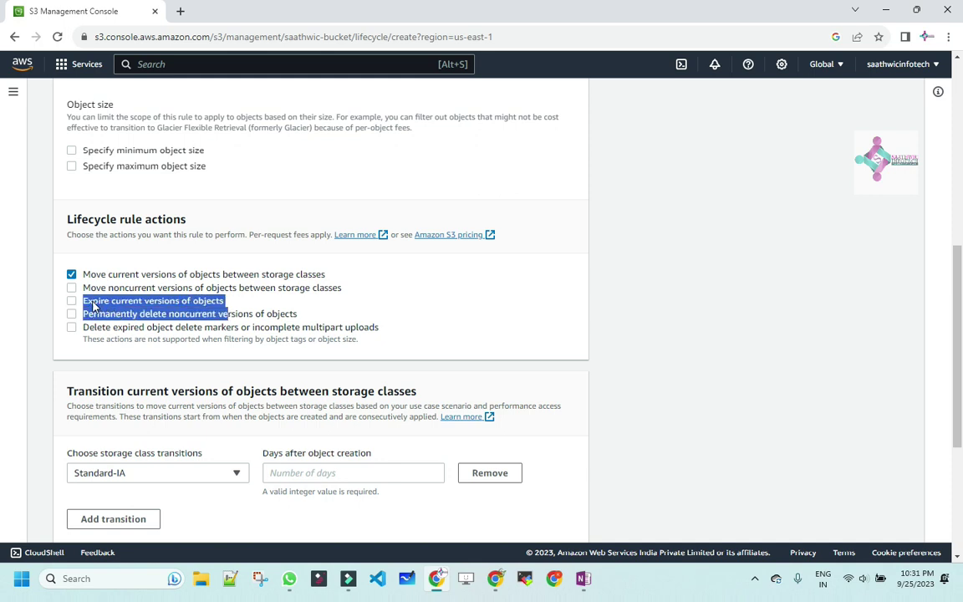
click(235, 306)
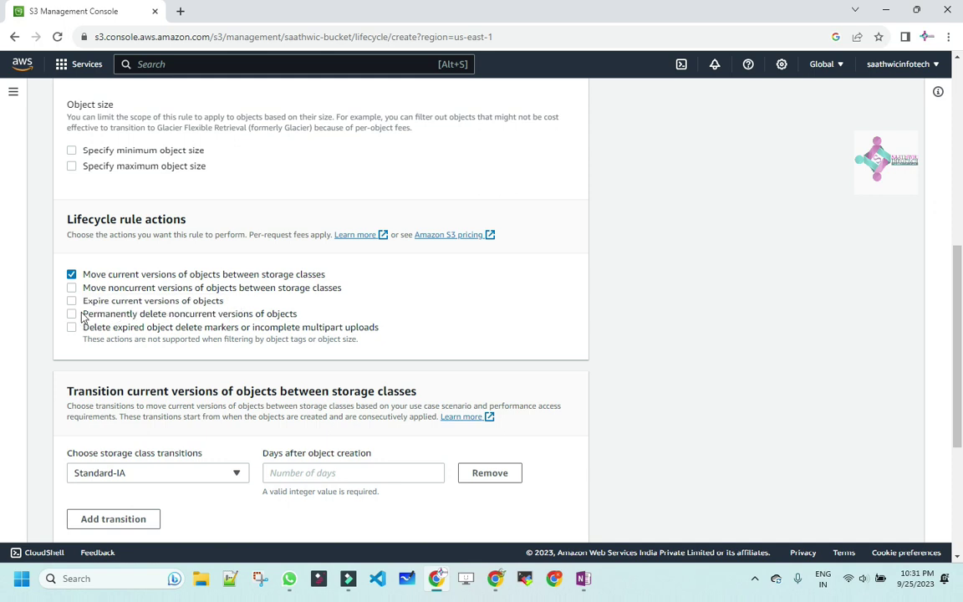
drag(297, 317, 87, 310)
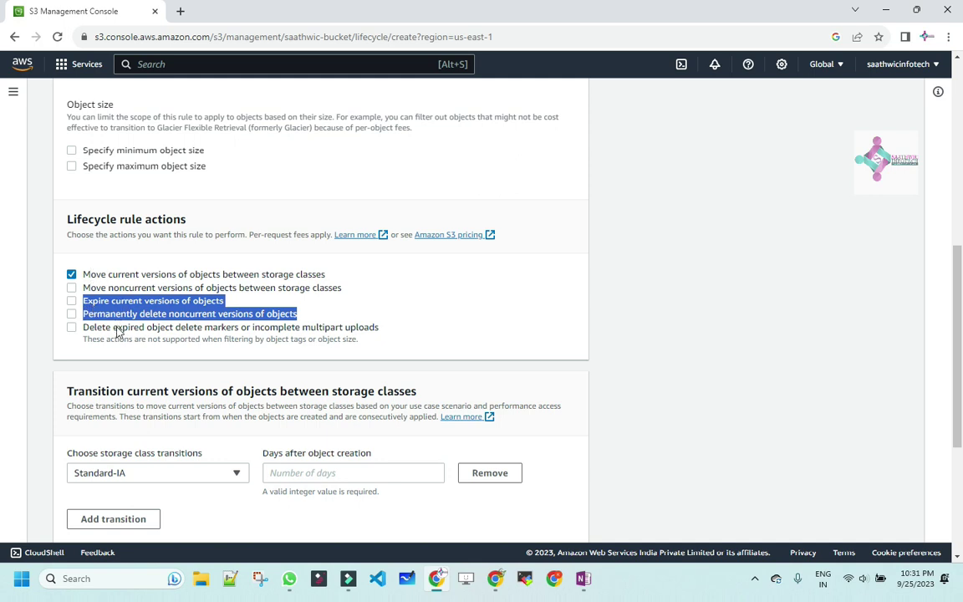
scroll(117, 334, down, 1)
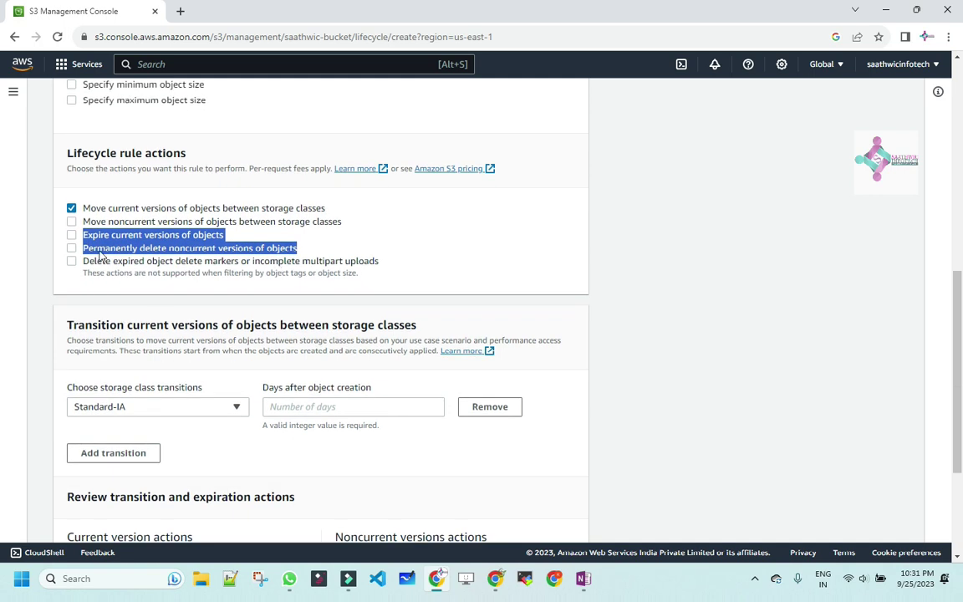
drag(386, 262, 86, 271)
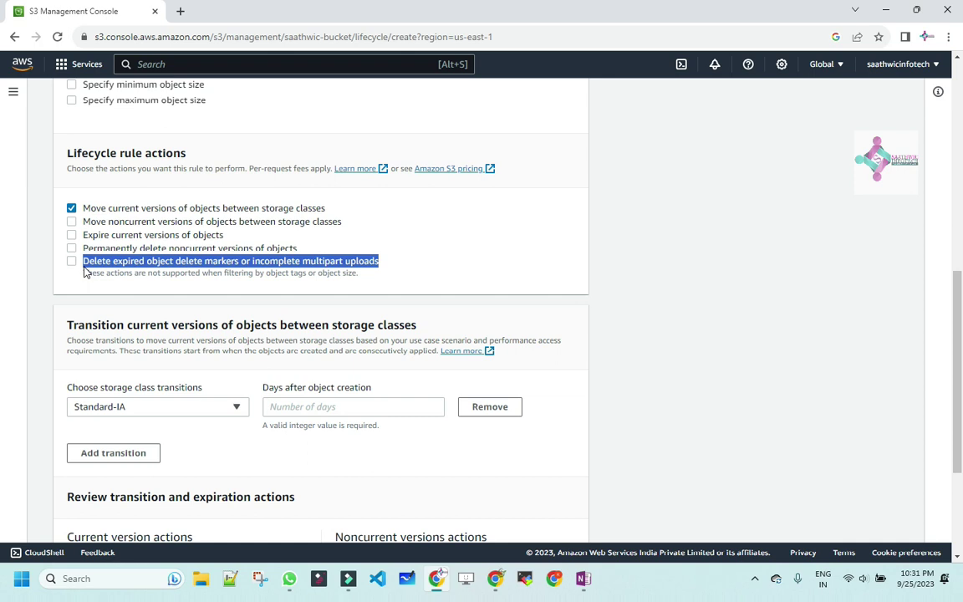
click(407, 286)
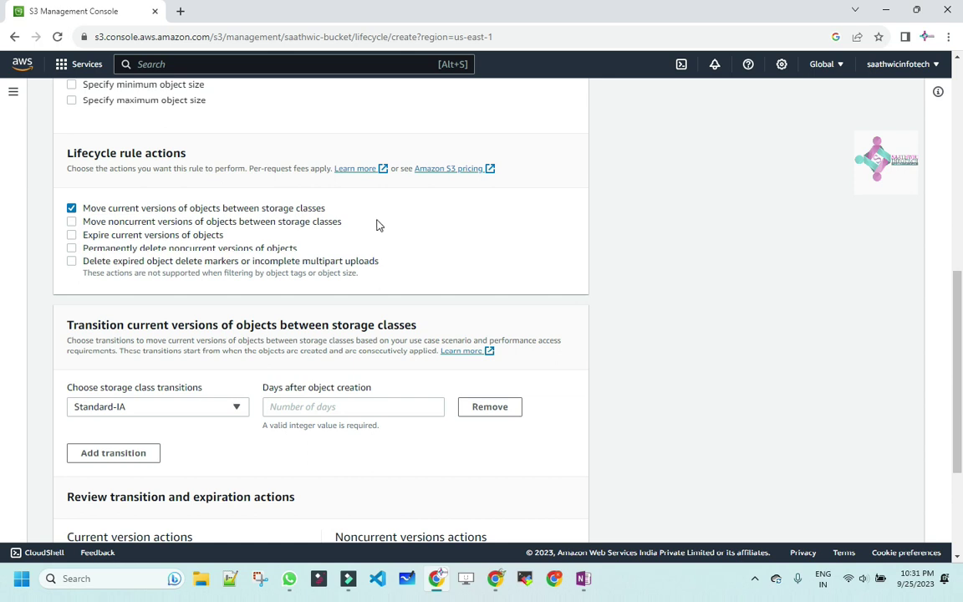
drag(339, 222, 86, 225)
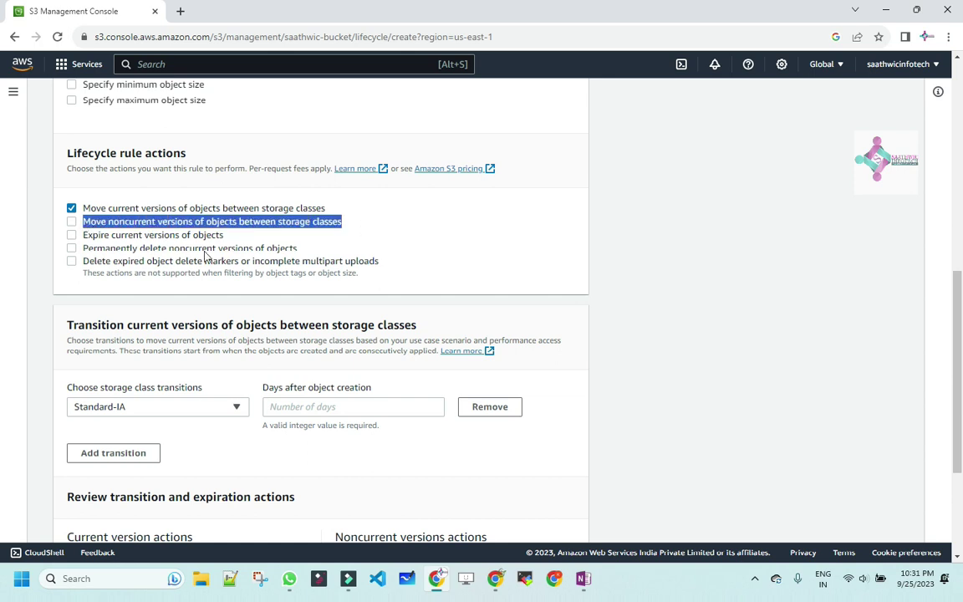
drag(300, 249, 87, 255)
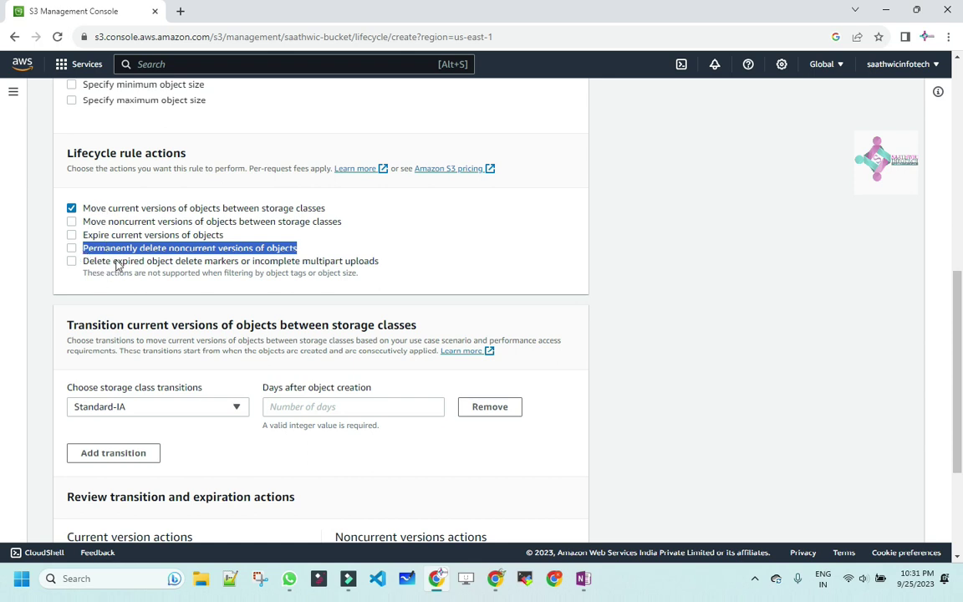
click(433, 278)
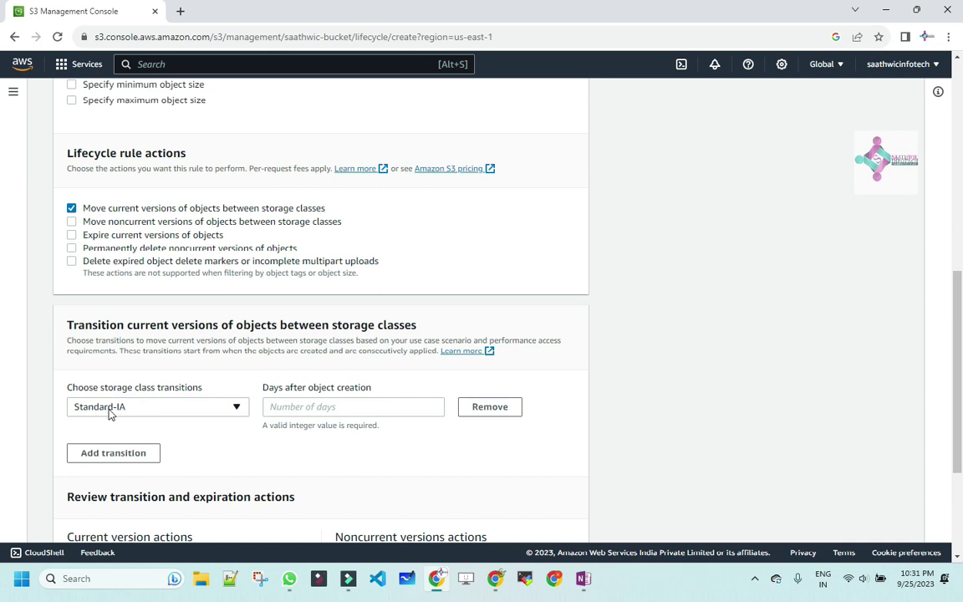
Set the Standard-IA transition to 30 days after object creation and look over the available storage classes.
click(287, 408)
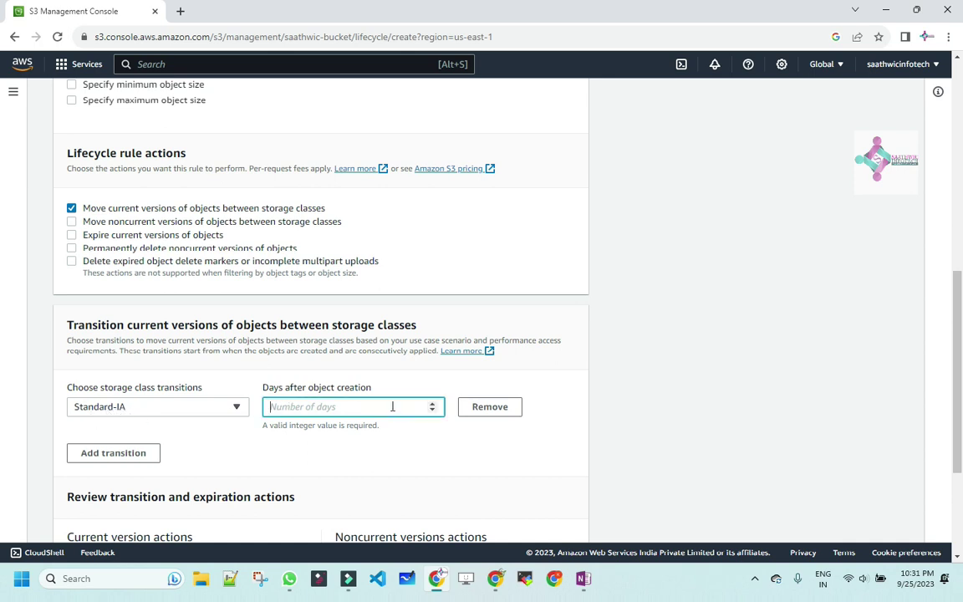
text(30)
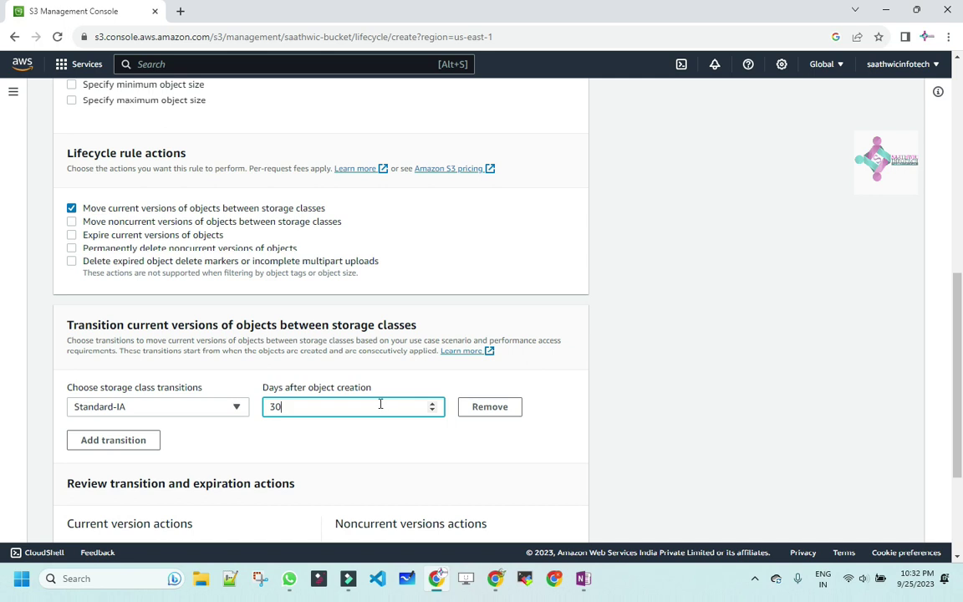
drag(293, 406, 248, 411)
click(296, 408)
drag(296, 408, 264, 409)
click(125, 411)
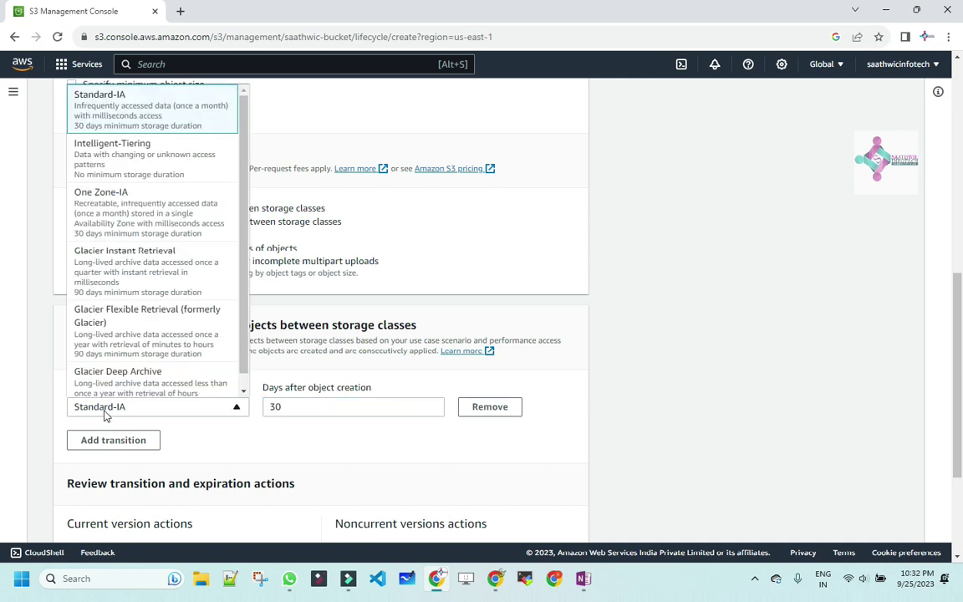
click(239, 430)
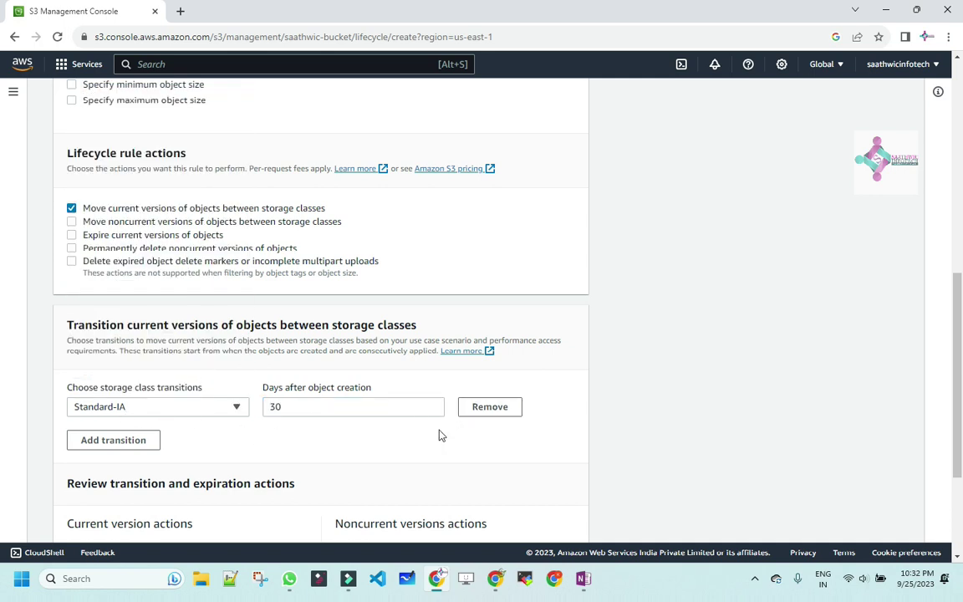
Add a second transition to Glacier Flexible Retrieval (formerly Glacier) 180 days after object creation.
click(125, 440)
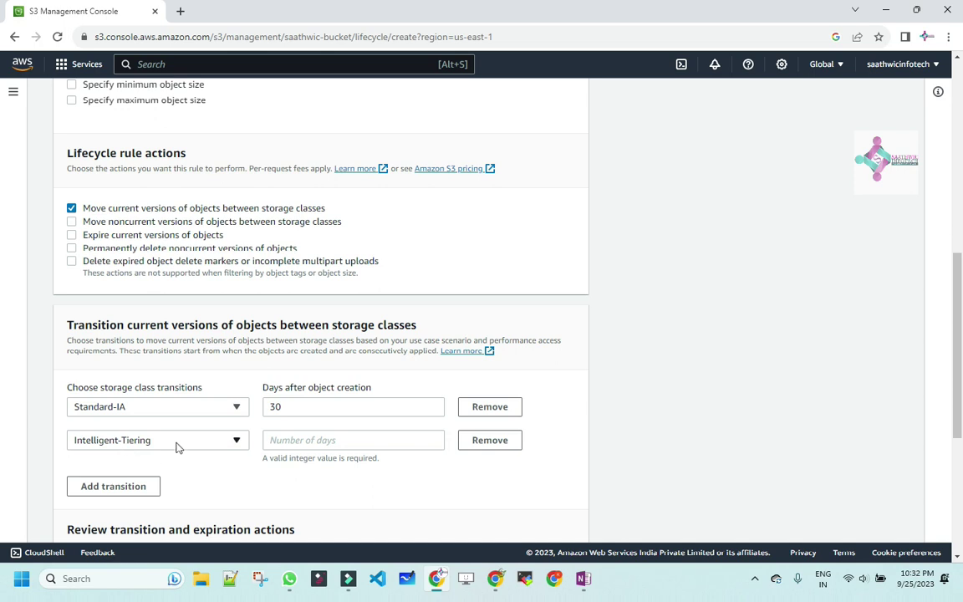
click(178, 445)
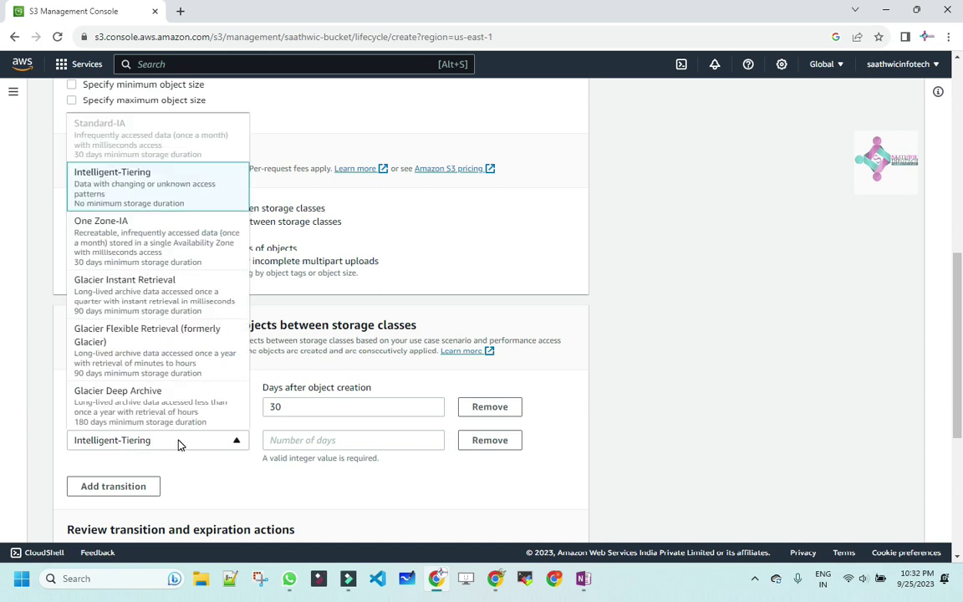
click(150, 339)
click(294, 440)
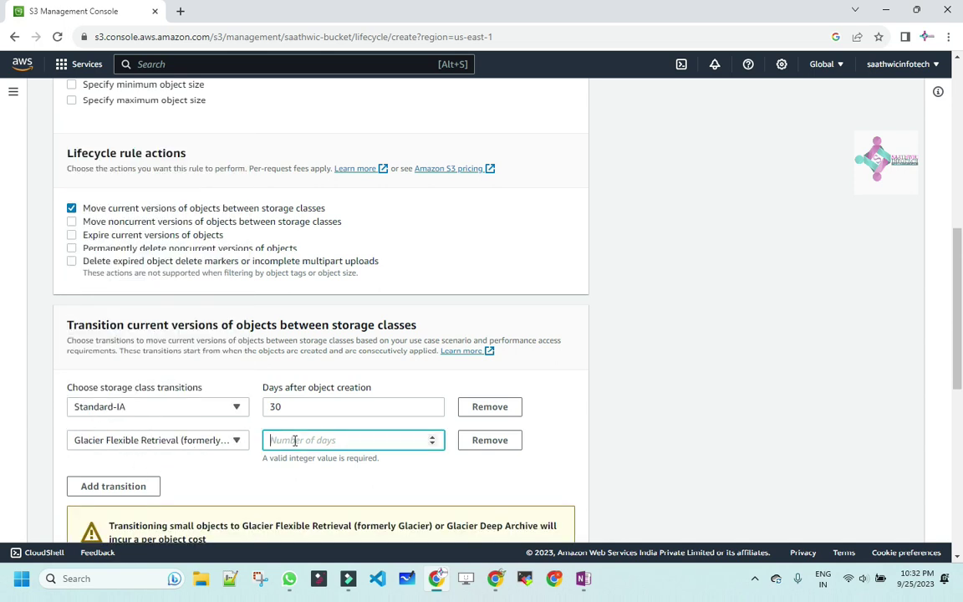
text(180)
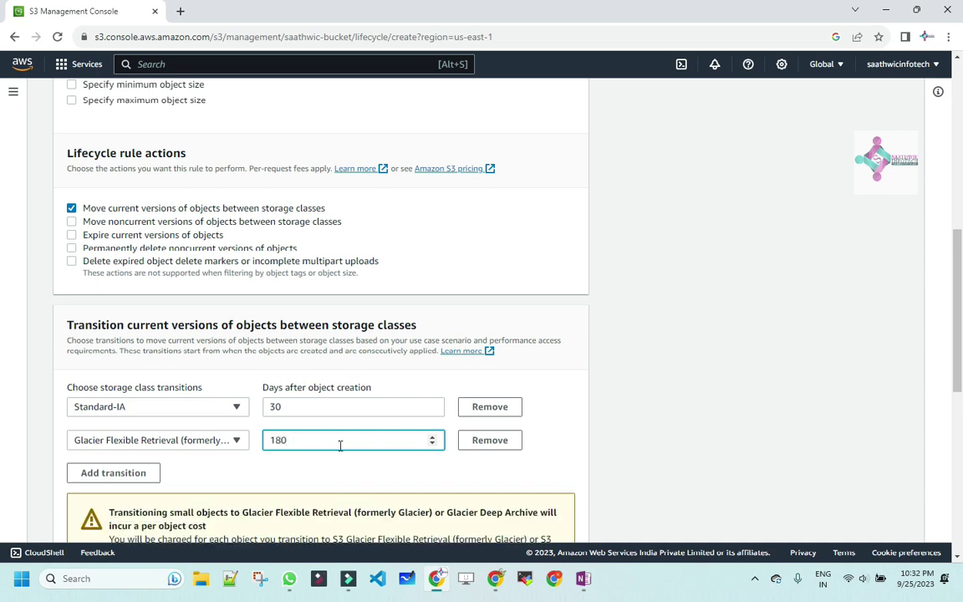
click(362, 467)
Read the per-object cost notice for Glacier transitions and recheck the storage class and day values of both transitions.
scroll(324, 477, down, 1)
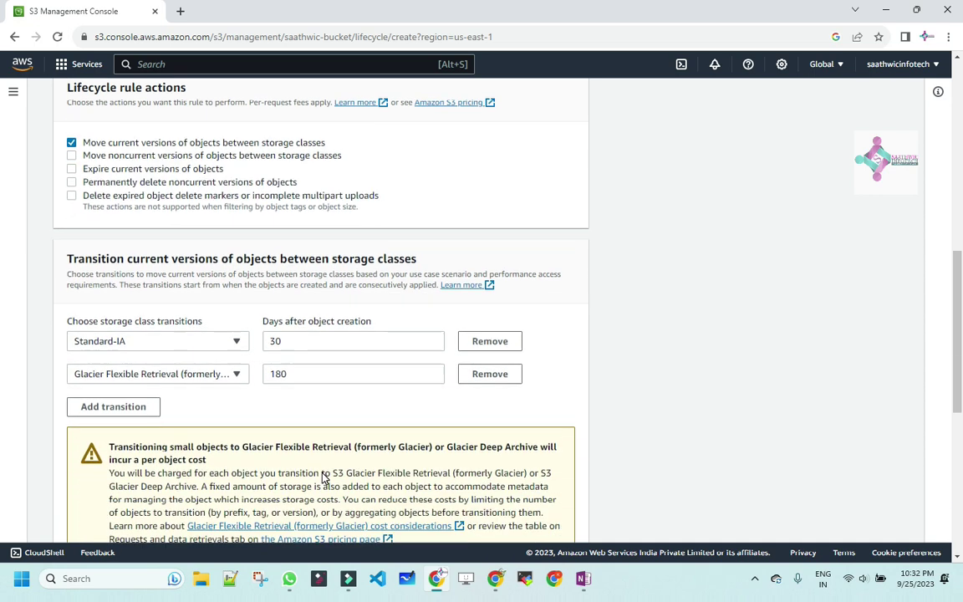
scroll(314, 408, down, 2)
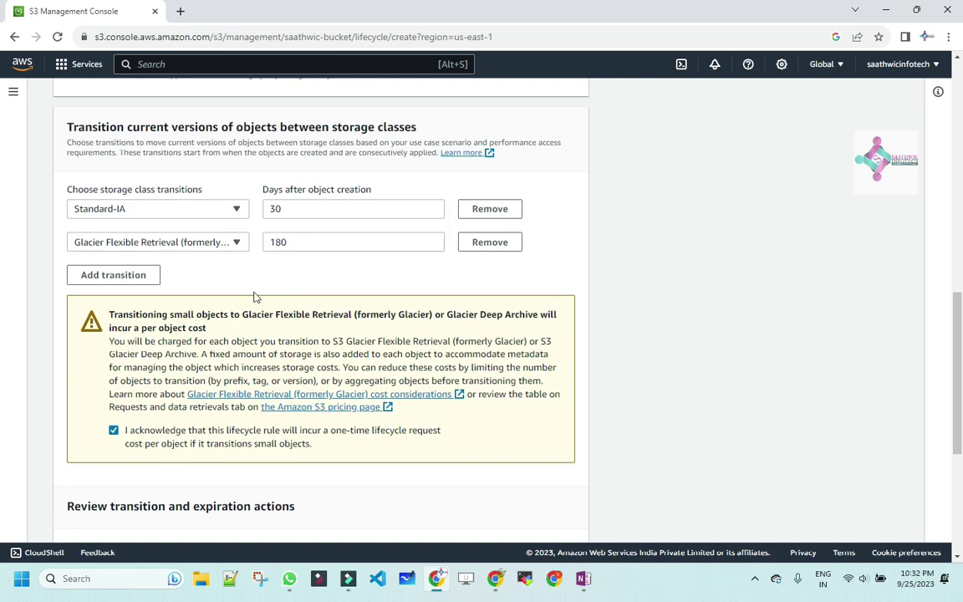
drag(220, 315, 555, 318)
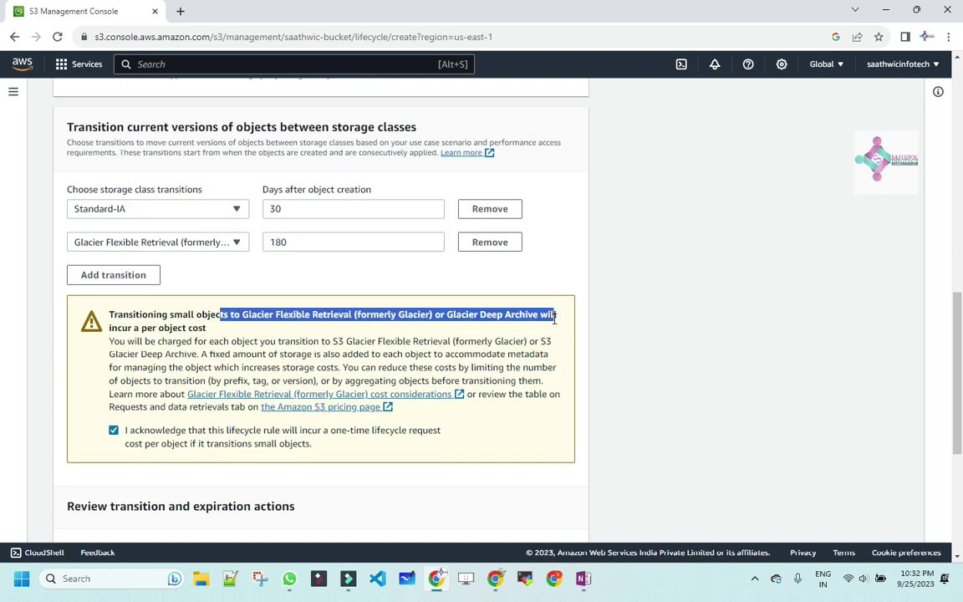
click(354, 327)
drag(448, 314, 507, 332)
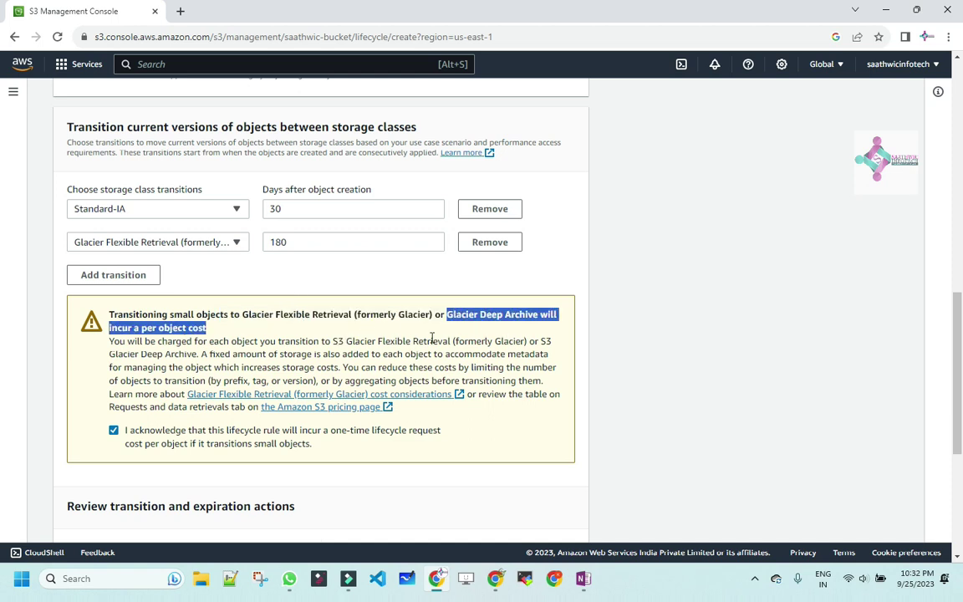
click(276, 288)
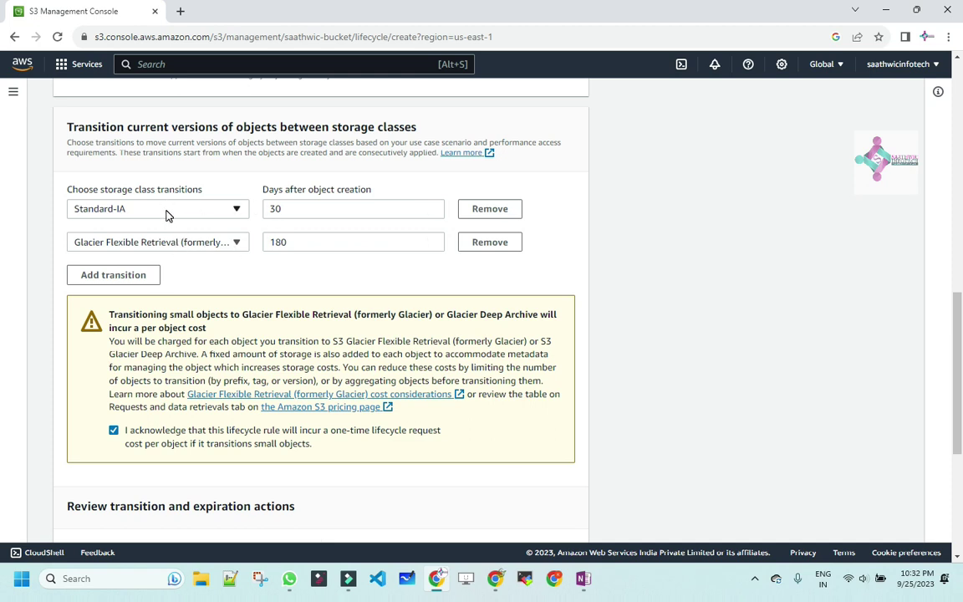
click(282, 210)
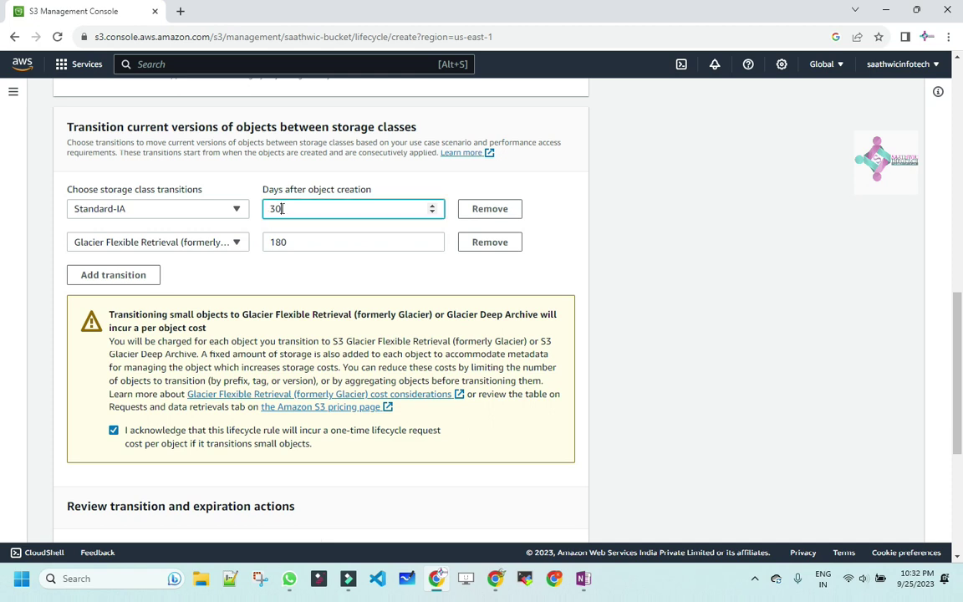
click(148, 209)
click(305, 237)
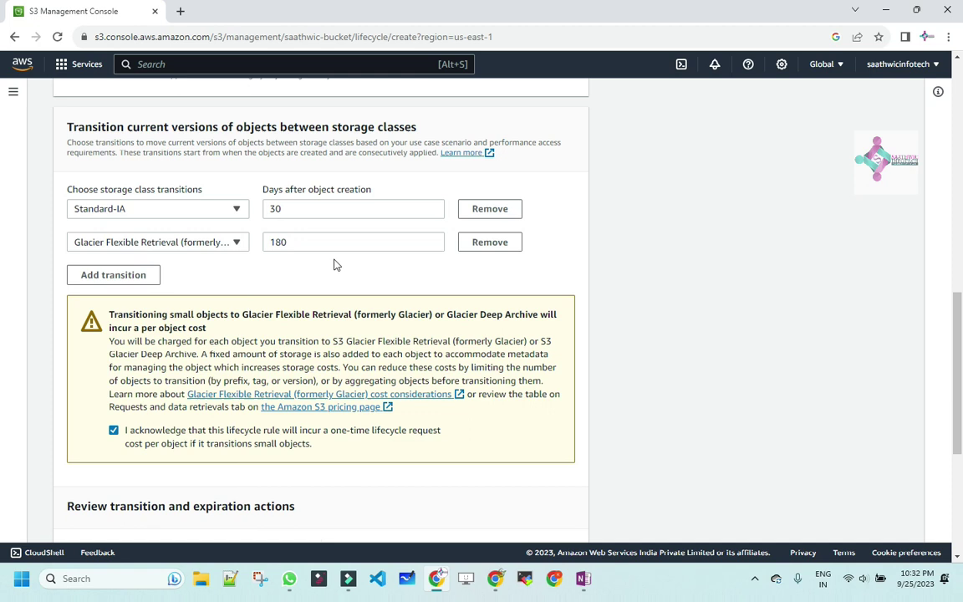
double_click(294, 245)
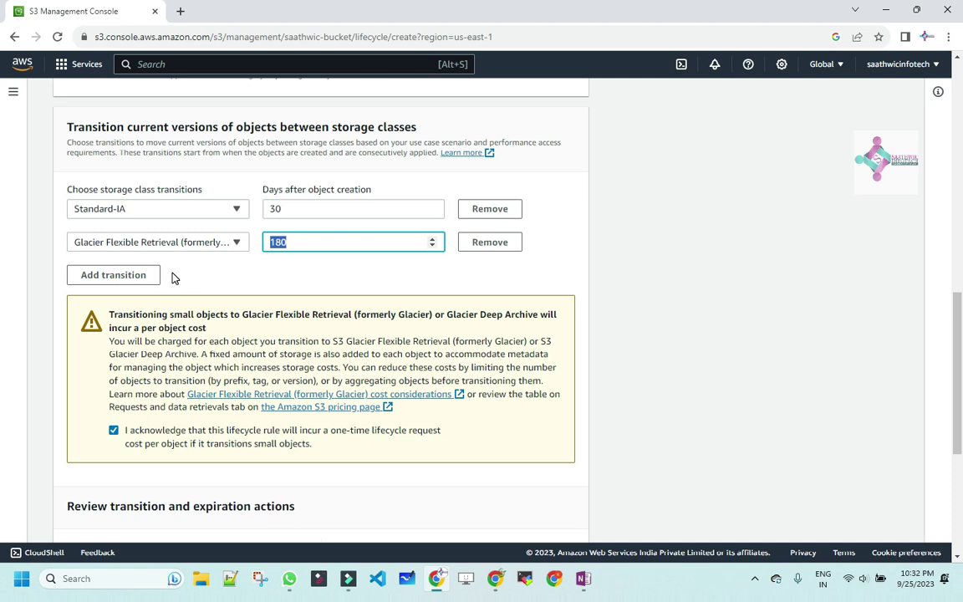
scroll(173, 281, down, 3)
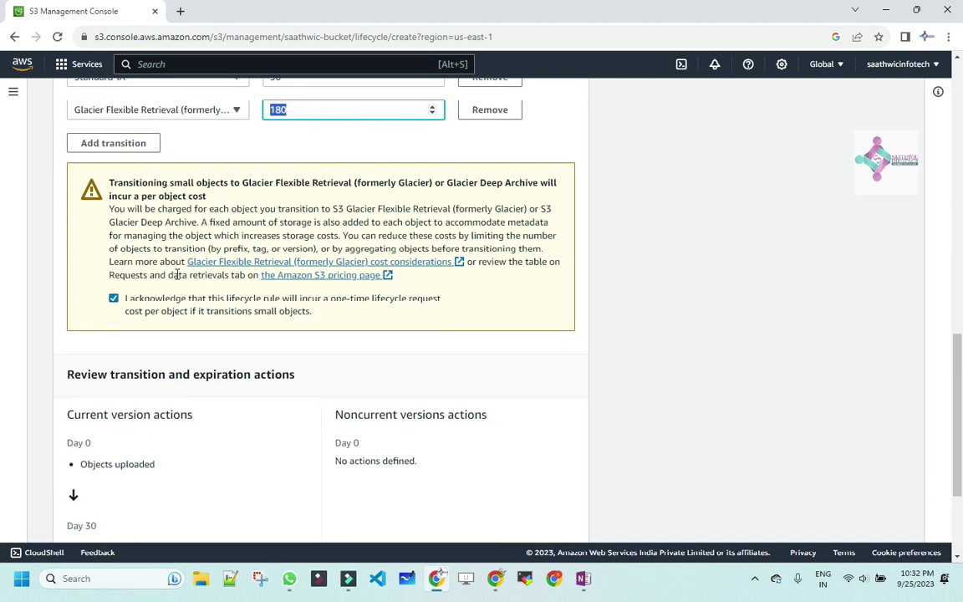
scroll(177, 274, up, 3)
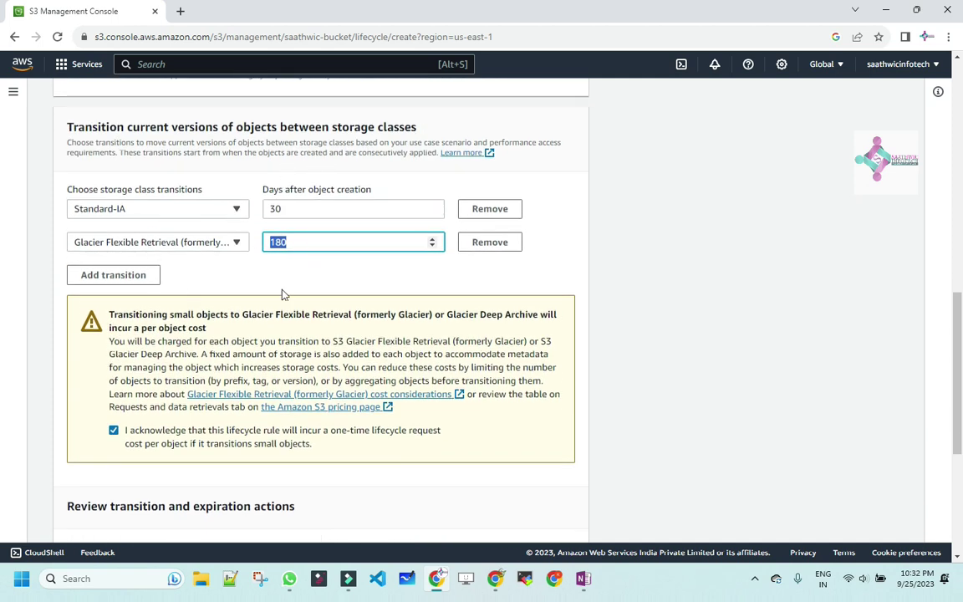
Review the rule's day-by-day timeline of current version actions and compare it with the noncurrent versions actions.
scroll(198, 322, down, 7)
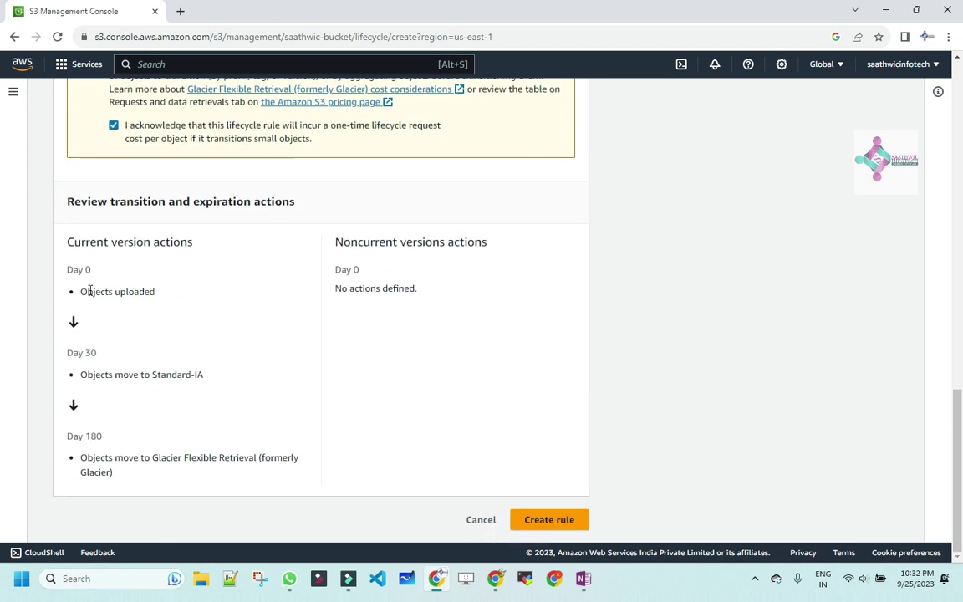
drag(65, 271, 139, 329)
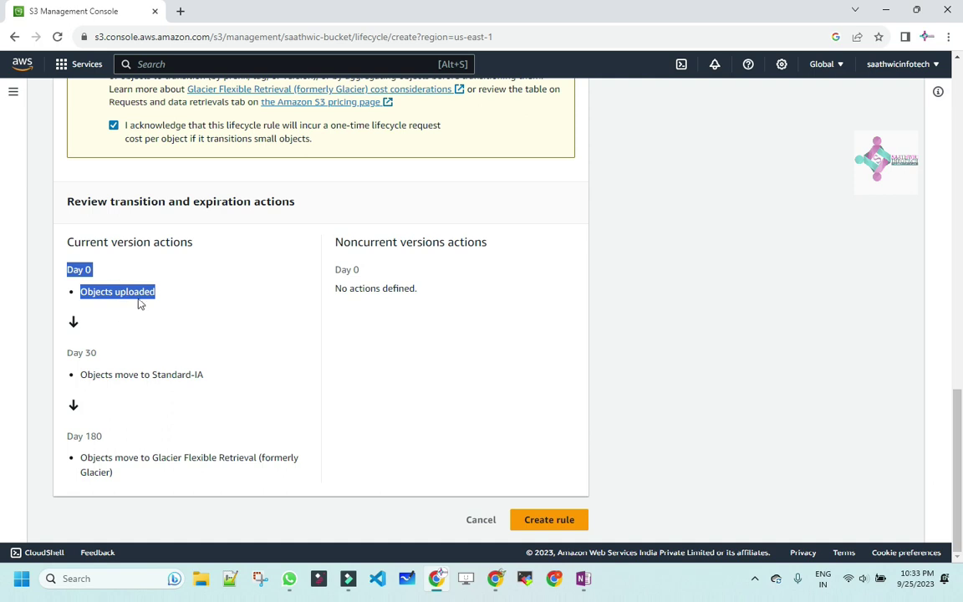
click(161, 298)
drag(176, 298, 71, 270)
drag(63, 359, 223, 380)
click(88, 383)
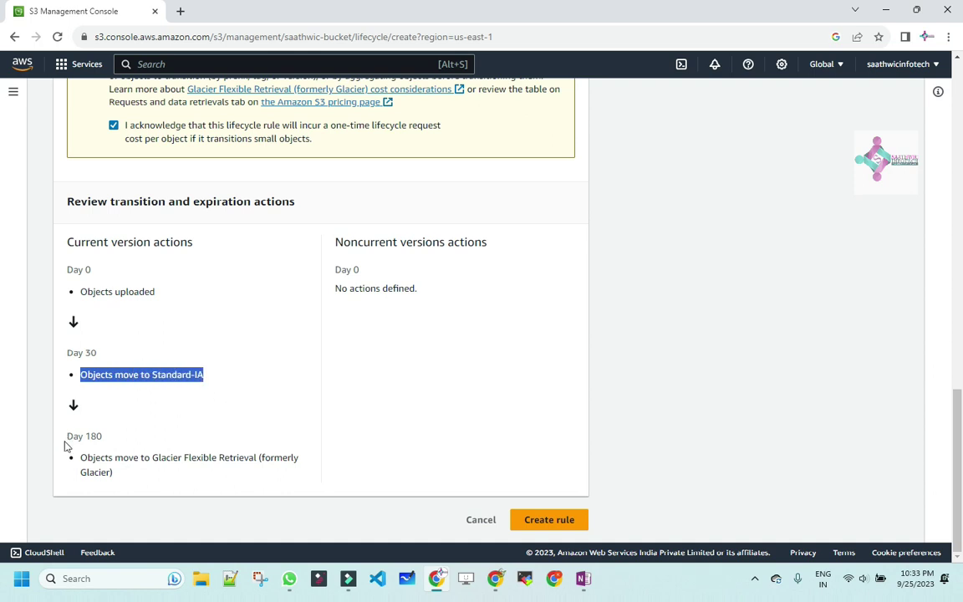
drag(67, 438, 164, 488)
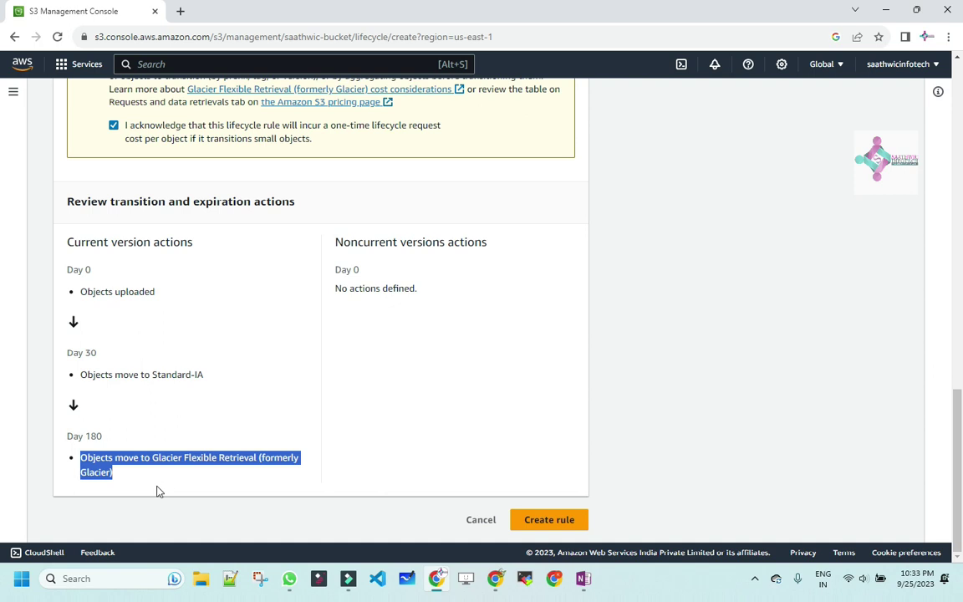
click(251, 485)
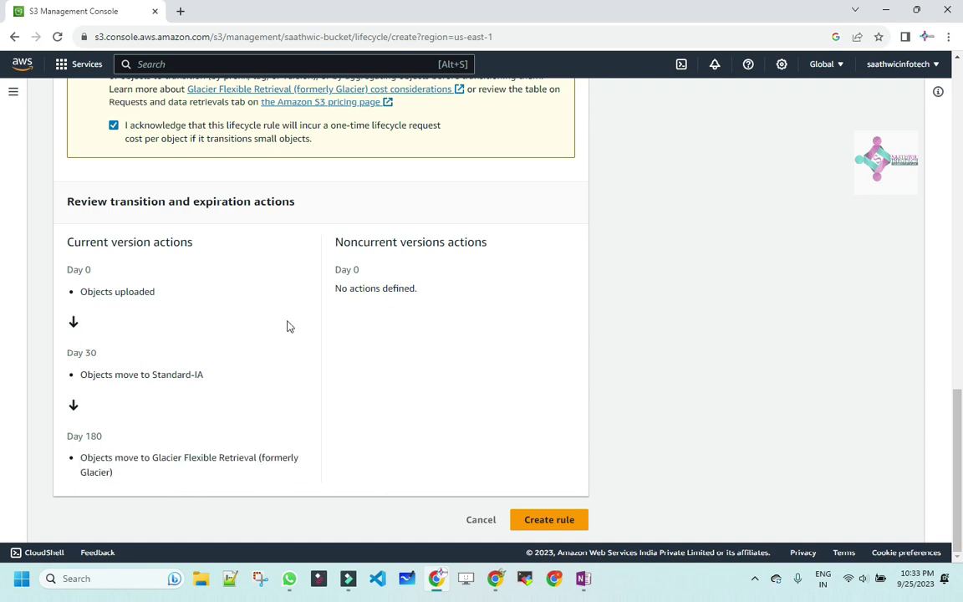
drag(127, 243, 198, 242)
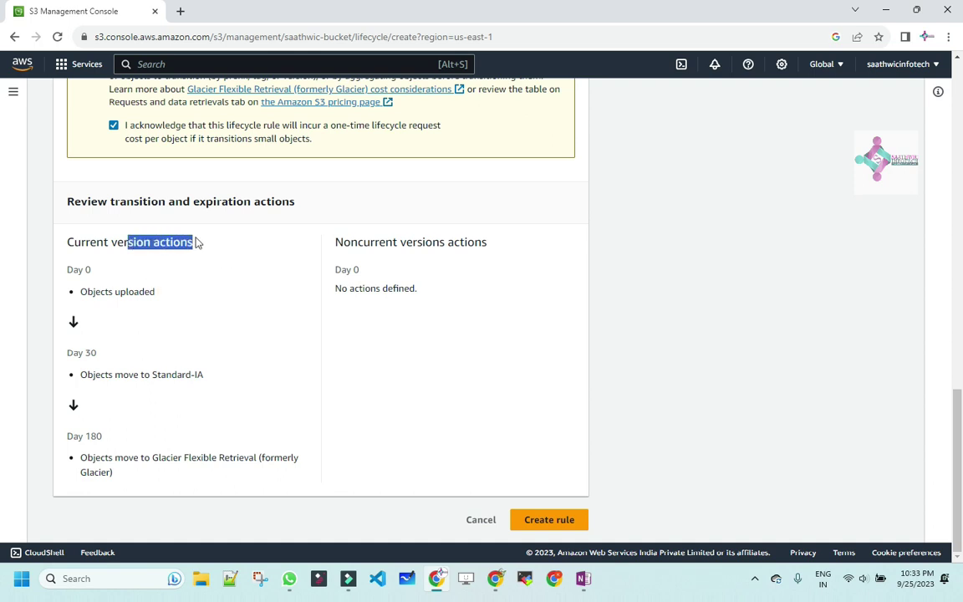
drag(430, 285, 328, 241)
click(202, 346)
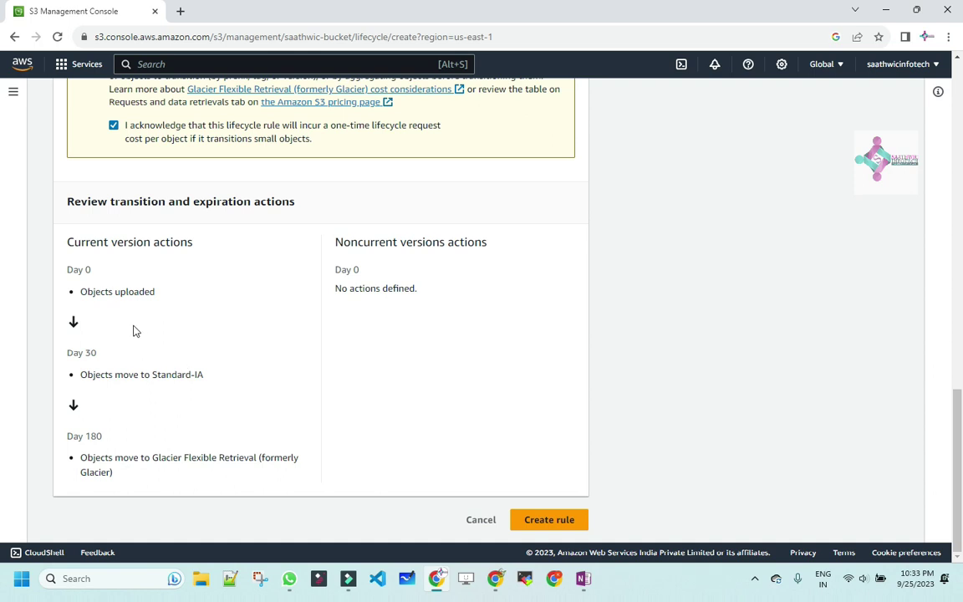
Recheck the timeline of current version actions for Standard-IA and Glacier Flexible Retrieval and create the lifecycle rule.
drag(65, 237, 253, 469)
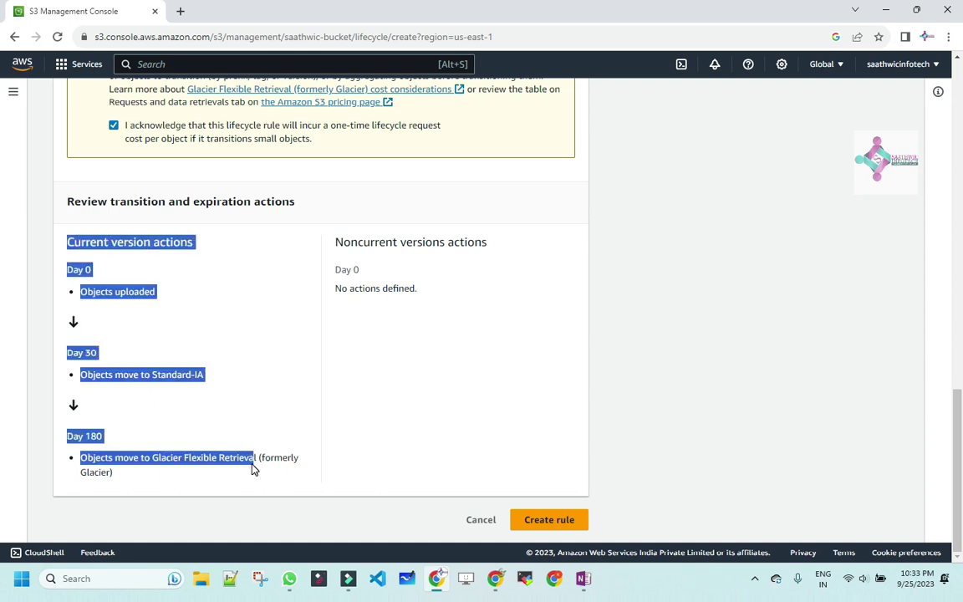
scroll(256, 401, up, 15)
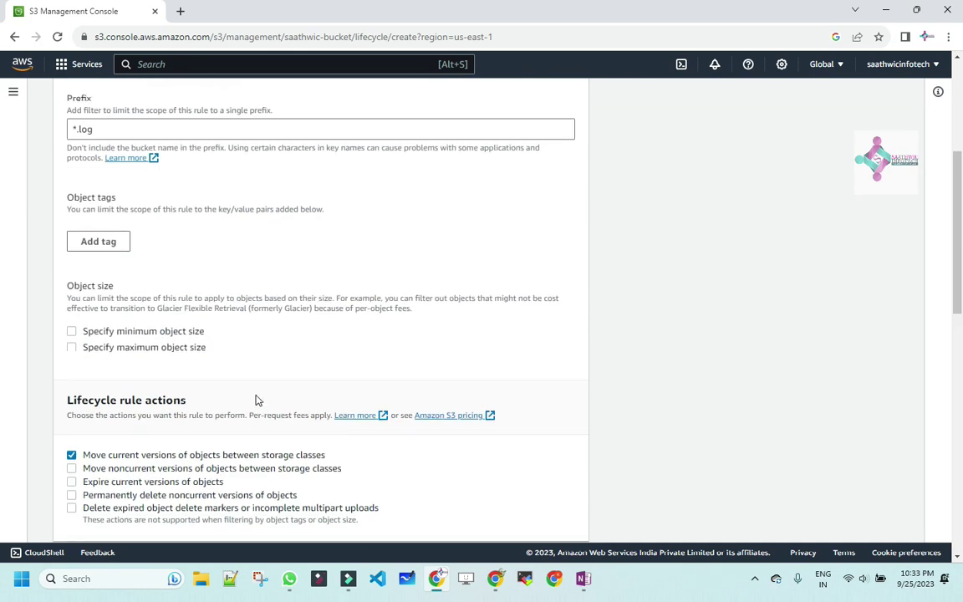
scroll(255, 402, down, 15)
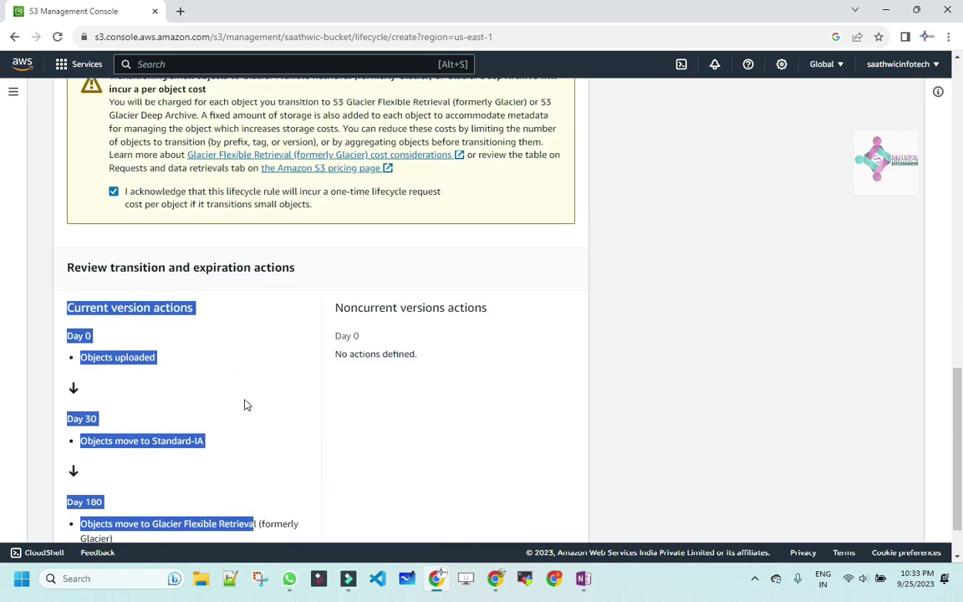
click(235, 366)
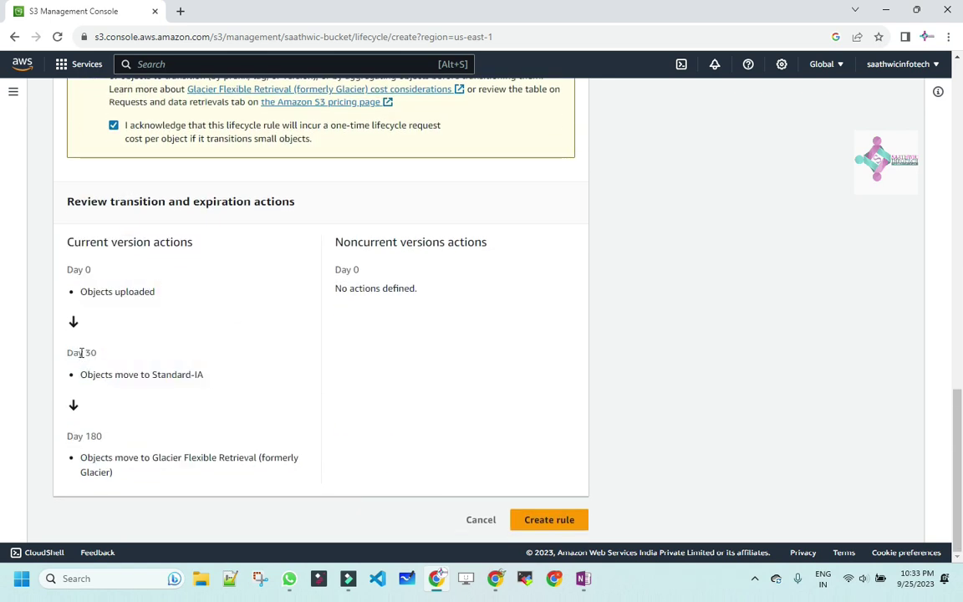
drag(82, 352, 202, 374)
drag(69, 434, 262, 494)
click(299, 505)
drag(84, 351, 215, 376)
click(86, 371)
drag(84, 352, 193, 413)
click(130, 430)
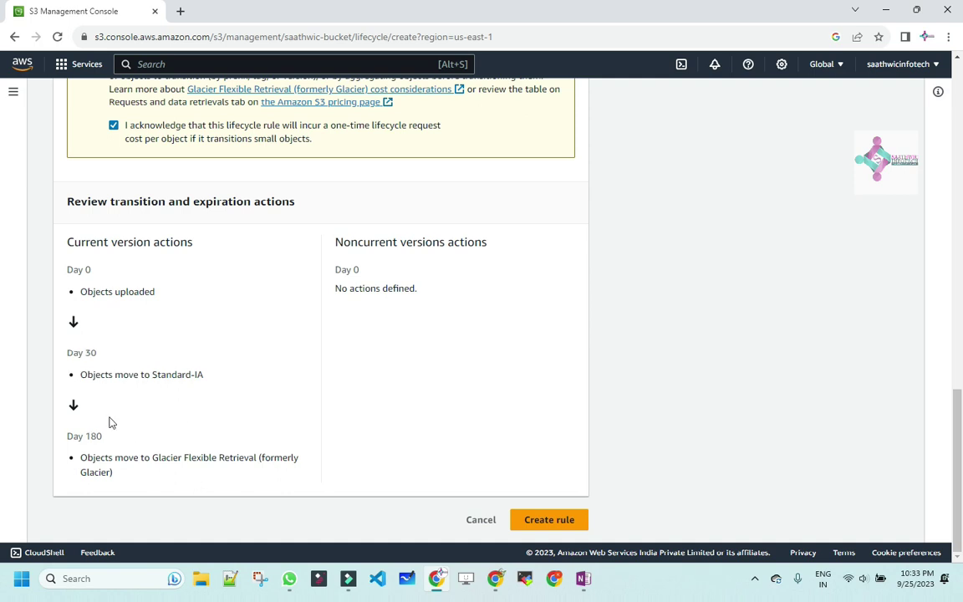
drag(73, 435, 168, 476)
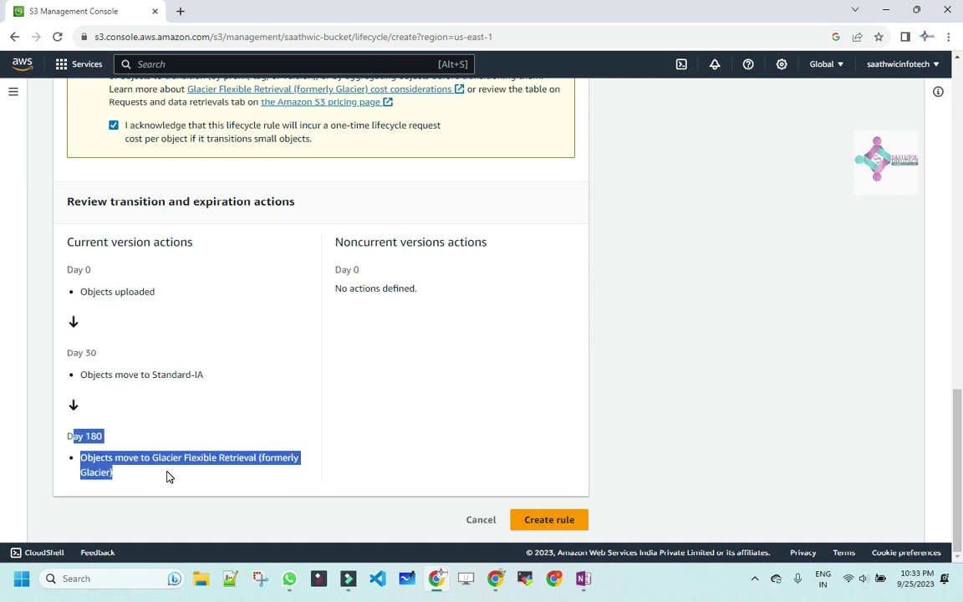
click(549, 521)
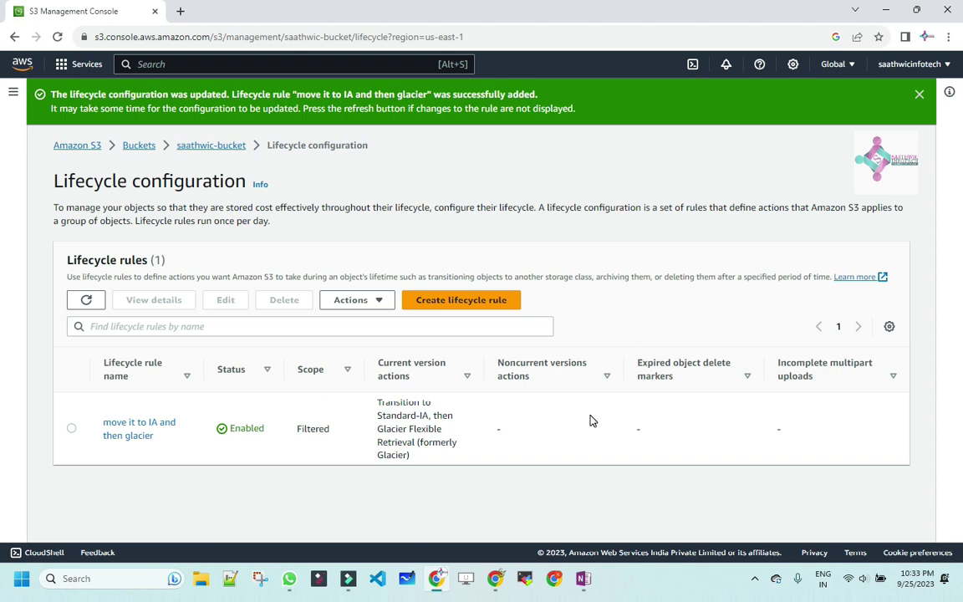
Delete the lifecycle rule "move it to IA and then glacier" from the bucket's lifecycle configuration.
click(71, 429)
click(284, 299)
click(651, 359)
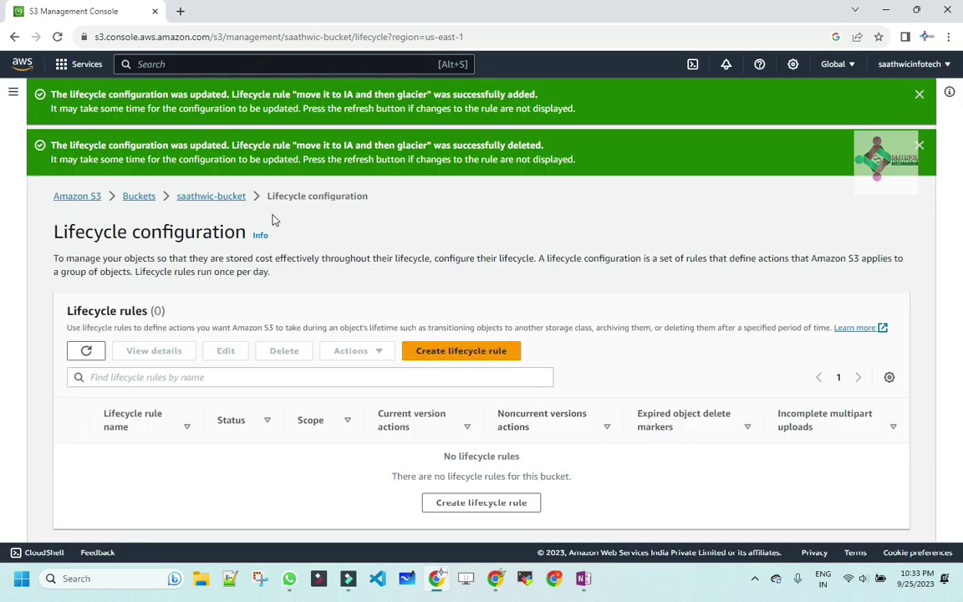
Review the lifecycle rules, replication rules and inventory configurations in the management settings of saathwic-bucket.
click(205, 197)
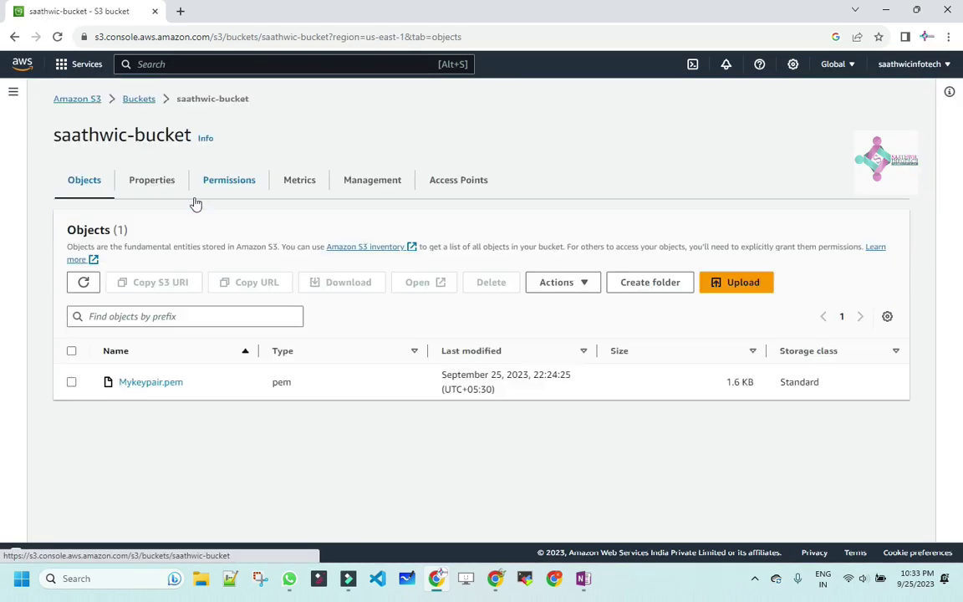
click(354, 180)
scroll(338, 208, down, 2)
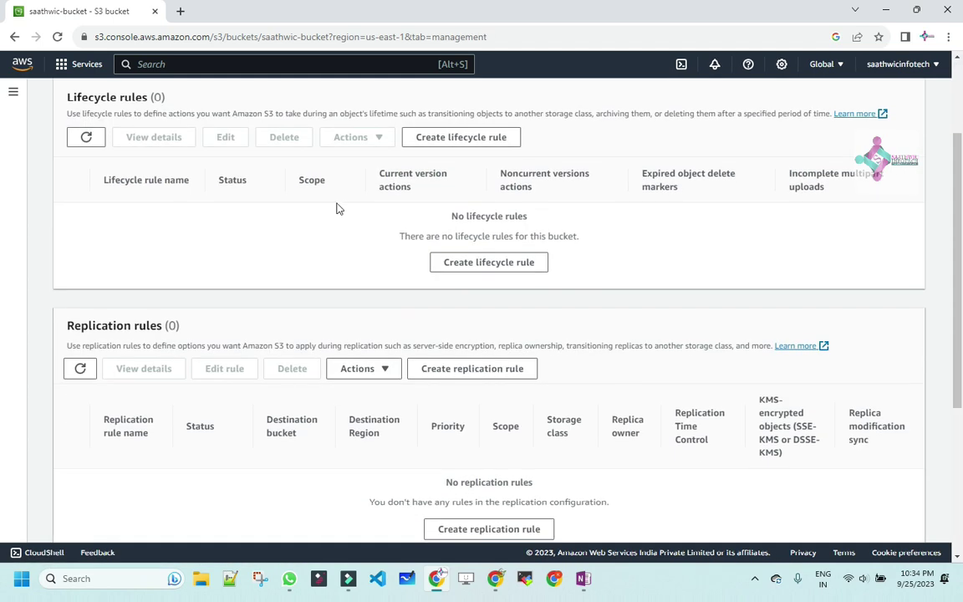
drag(767, 278, 242, 157)
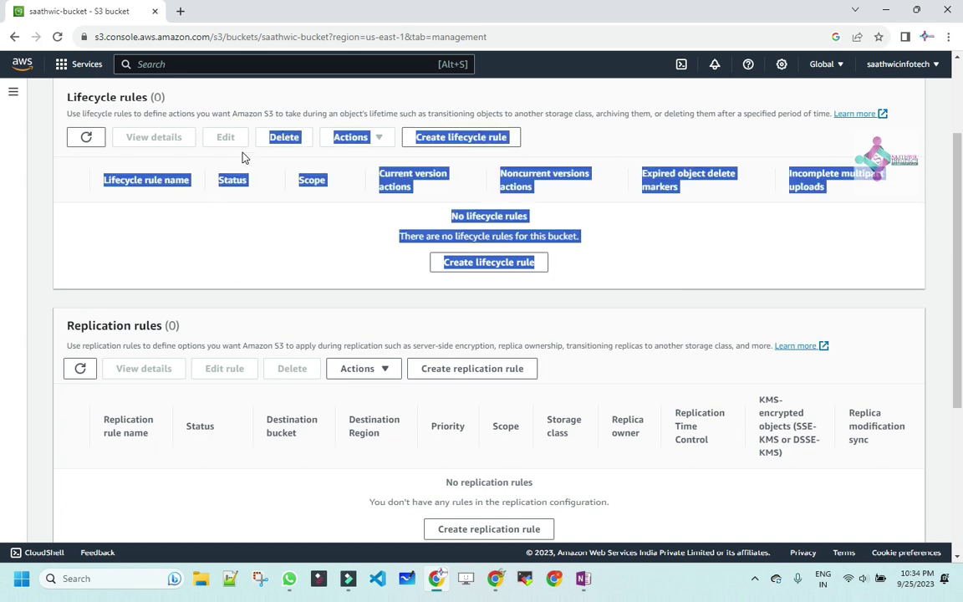
scroll(250, 301, down, 2)
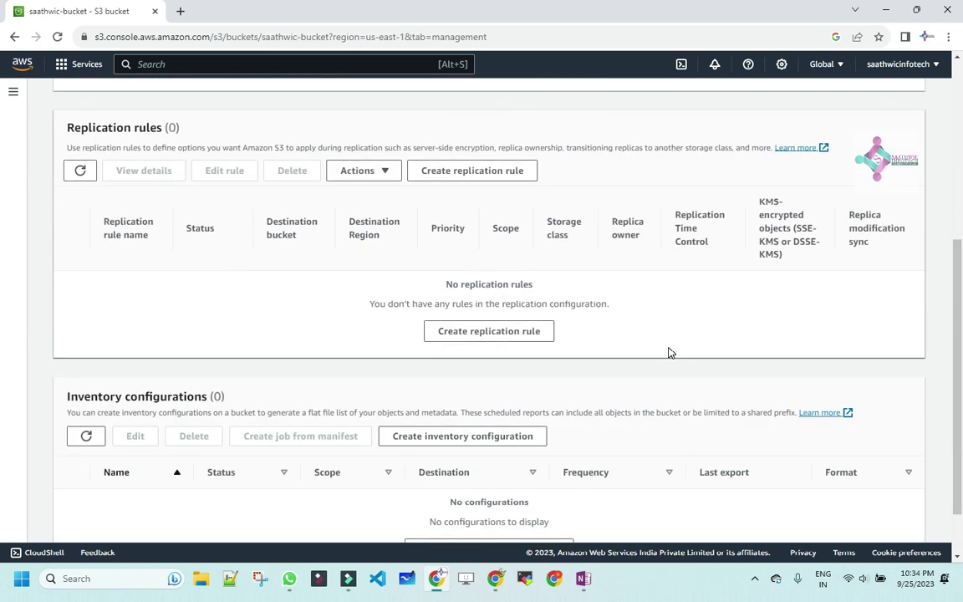
drag(634, 350, 645, 320)
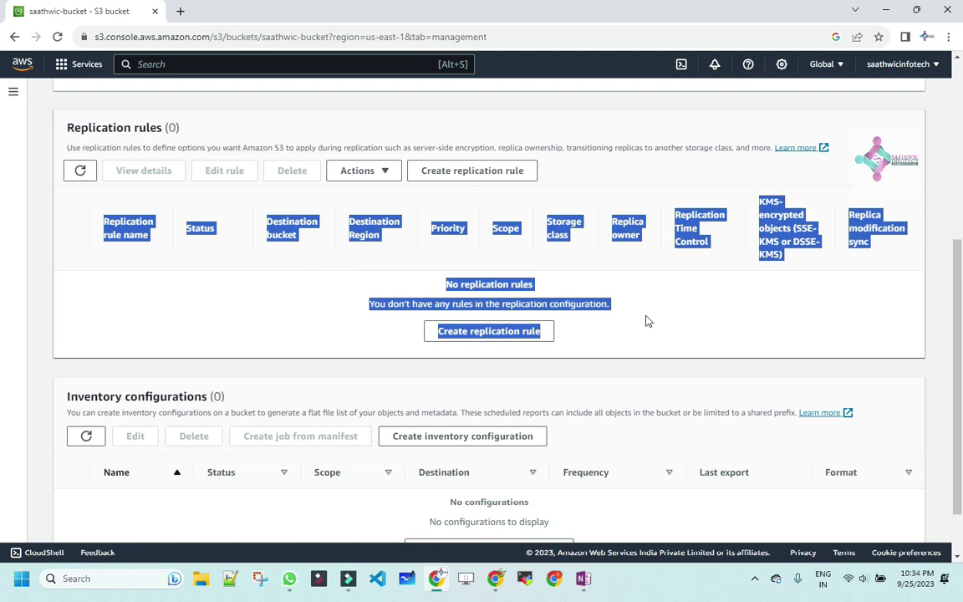
click(645, 320)
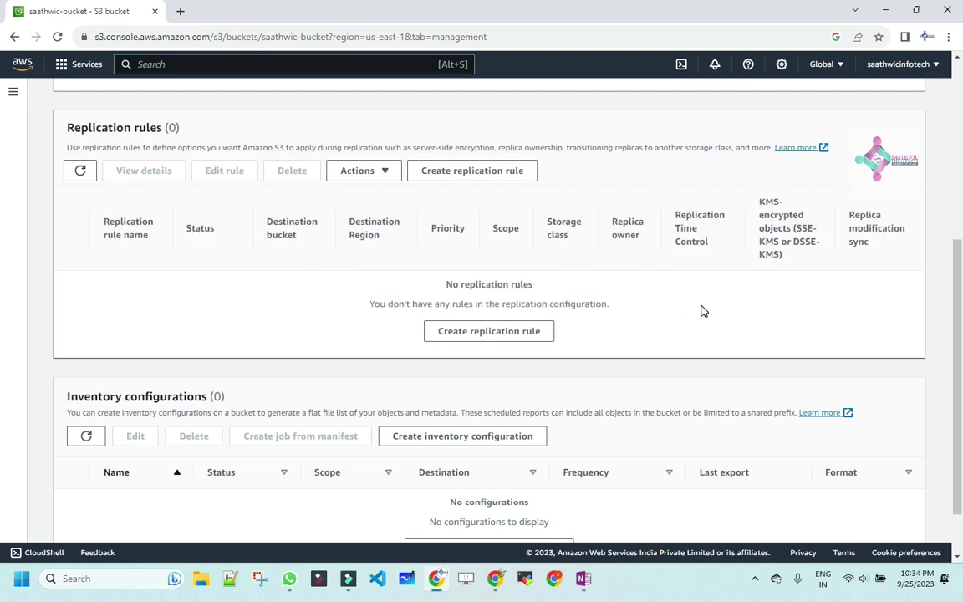
scroll(702, 311, down, 1)
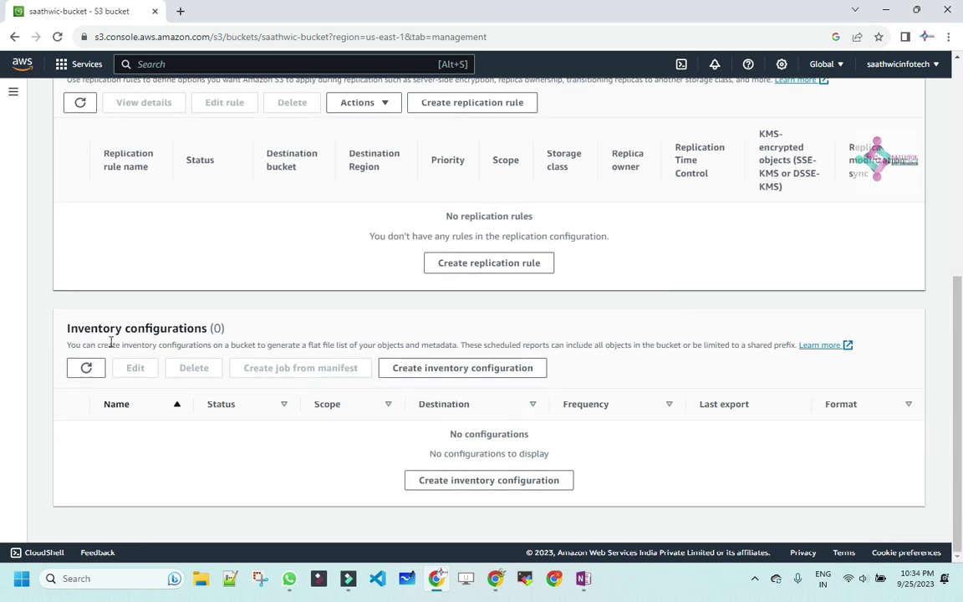
drag(116, 329, 282, 328)
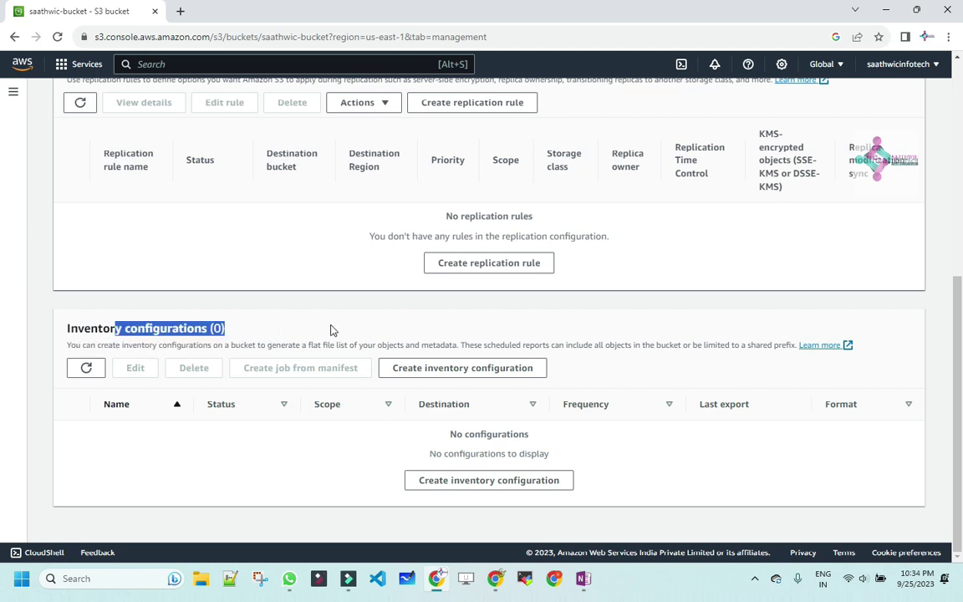
Open the access points of saathwic-bucket and read the description of what S3 Access Points do.
scroll(331, 328, up, 6)
click(470, 191)
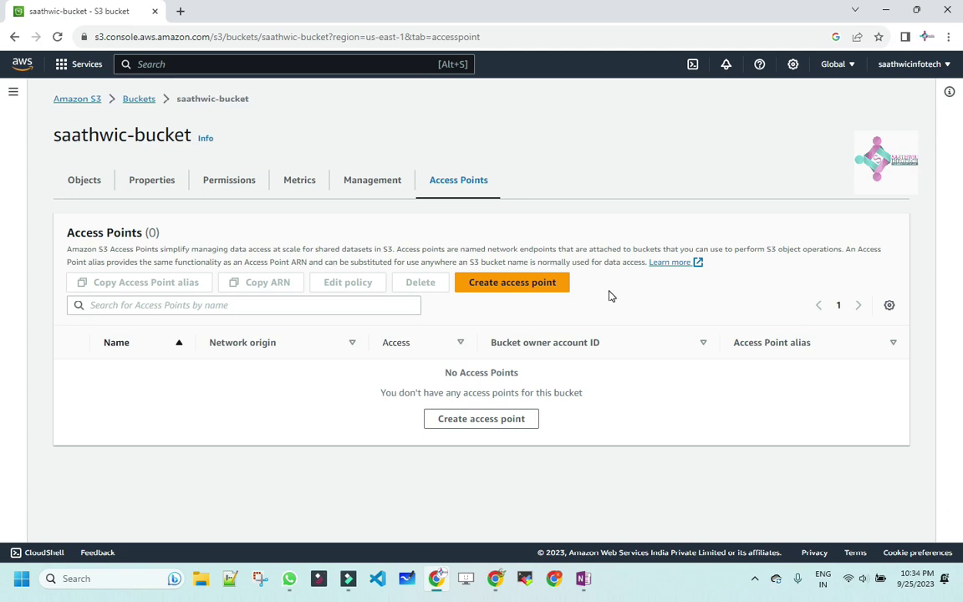
triple_click(452, 292)
click(616, 286)
drag(702, 262, 499, 261)
click(671, 313)
Revisit the bucket's objects, properties, permissions, metrics and management settings as a recap.
click(77, 182)
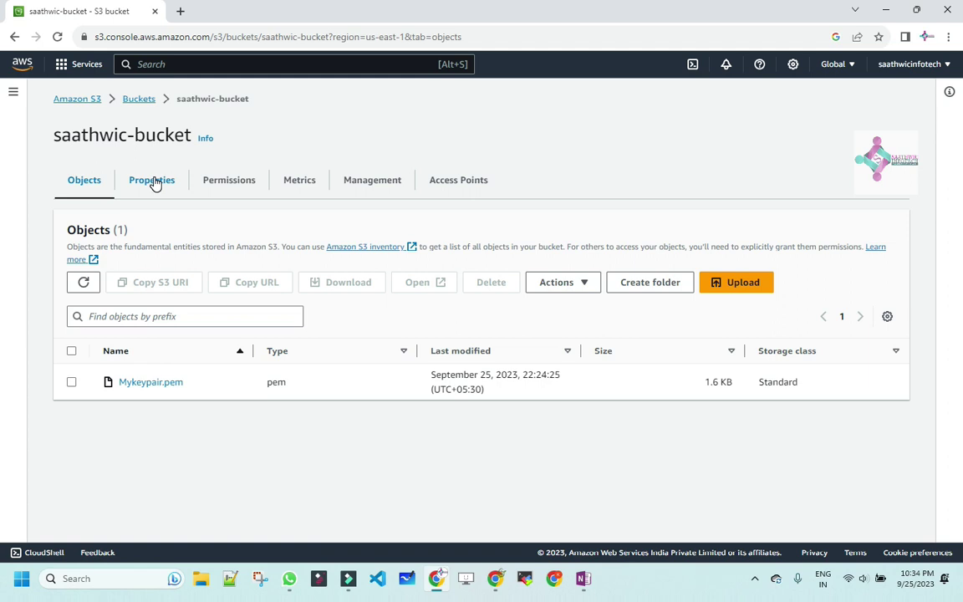
click(154, 182)
click(229, 180)
click(301, 185)
click(379, 186)
Delete the object Mykeypair.pem from saathwic-bucket, confirming with "permanently delete", and close the deletion status.
click(95, 188)
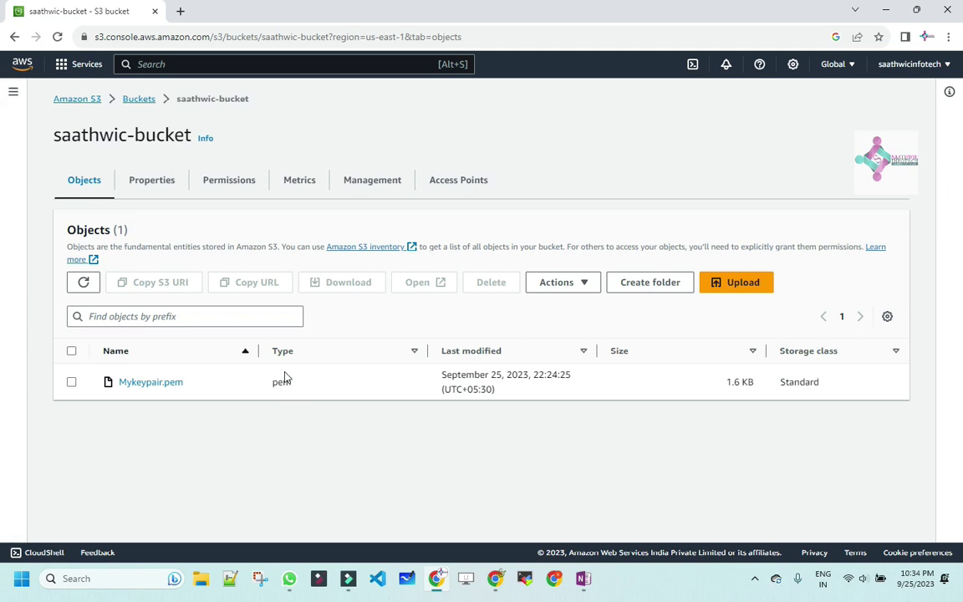
click(71, 382)
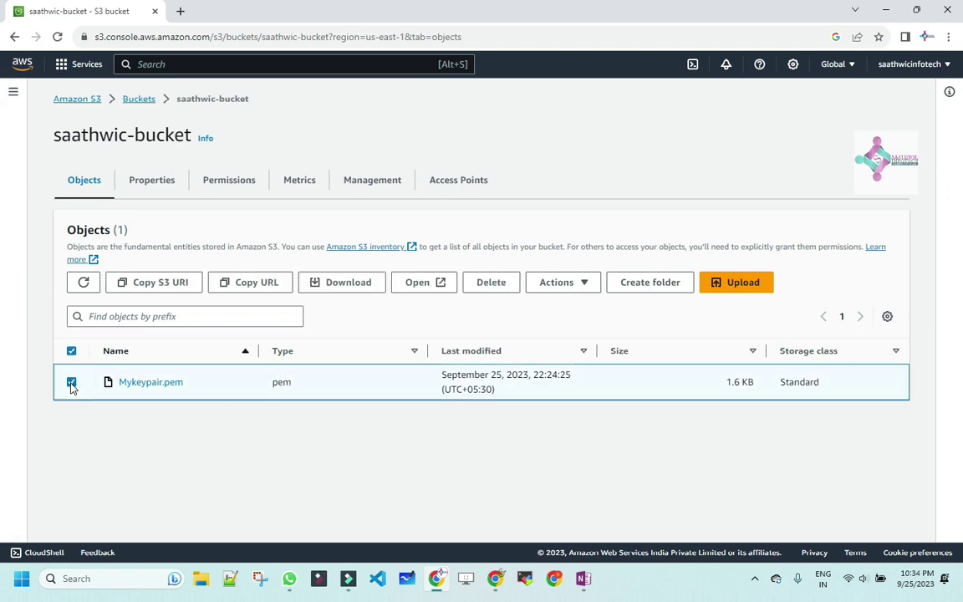
click(500, 282)
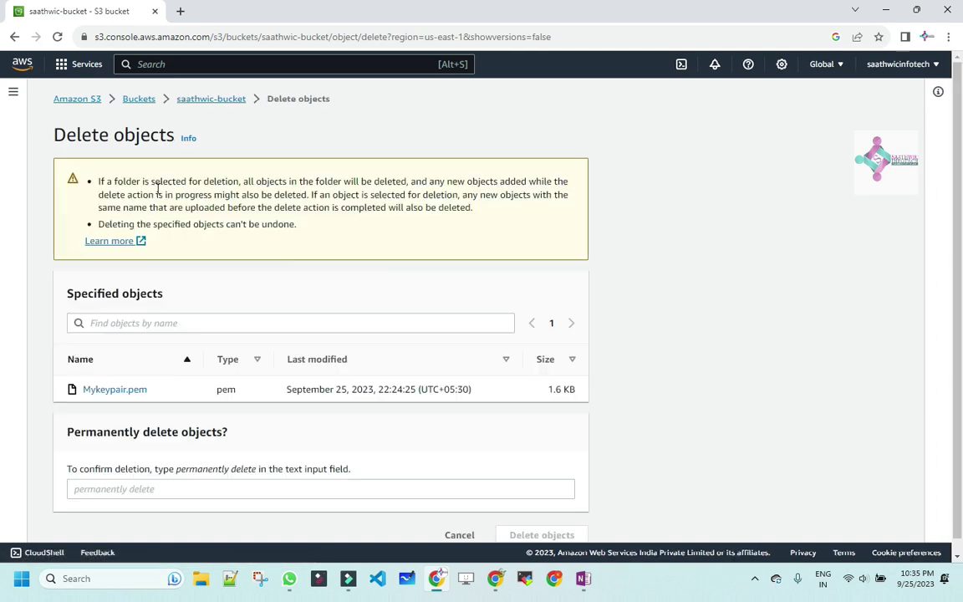
scroll(182, 235, down, 1)
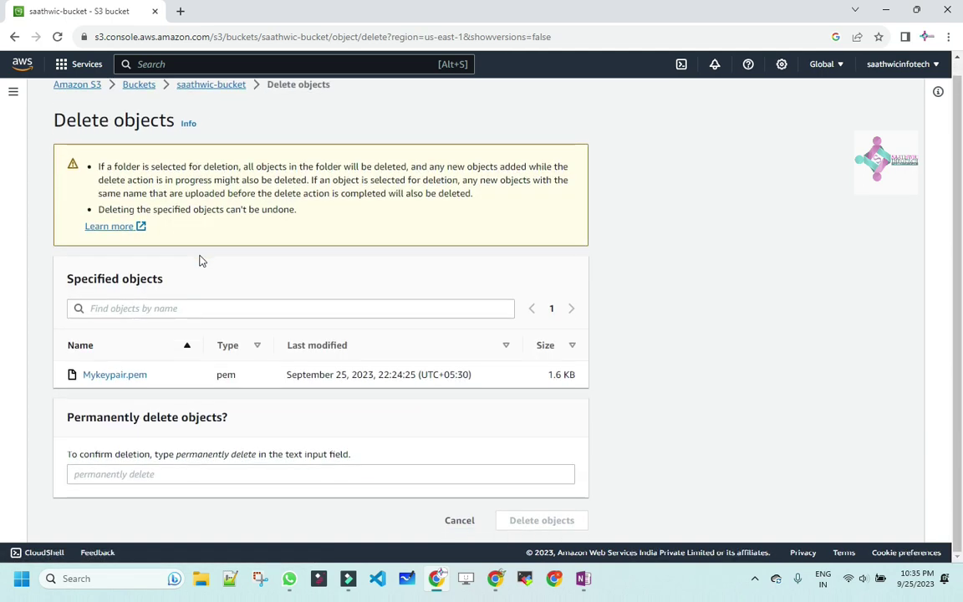
click(125, 473)
text(permanently)
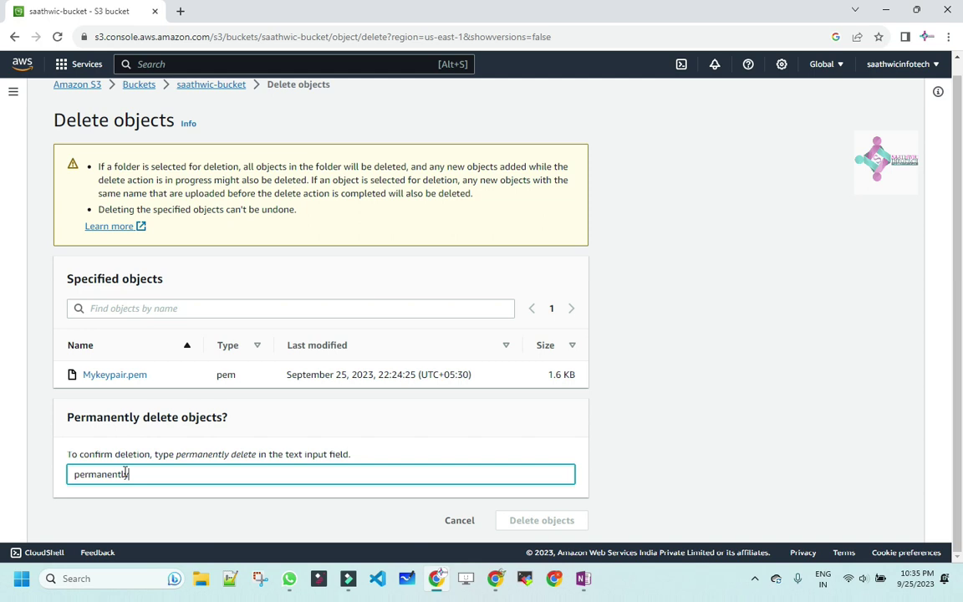
text(0de)
key(BackSpace)
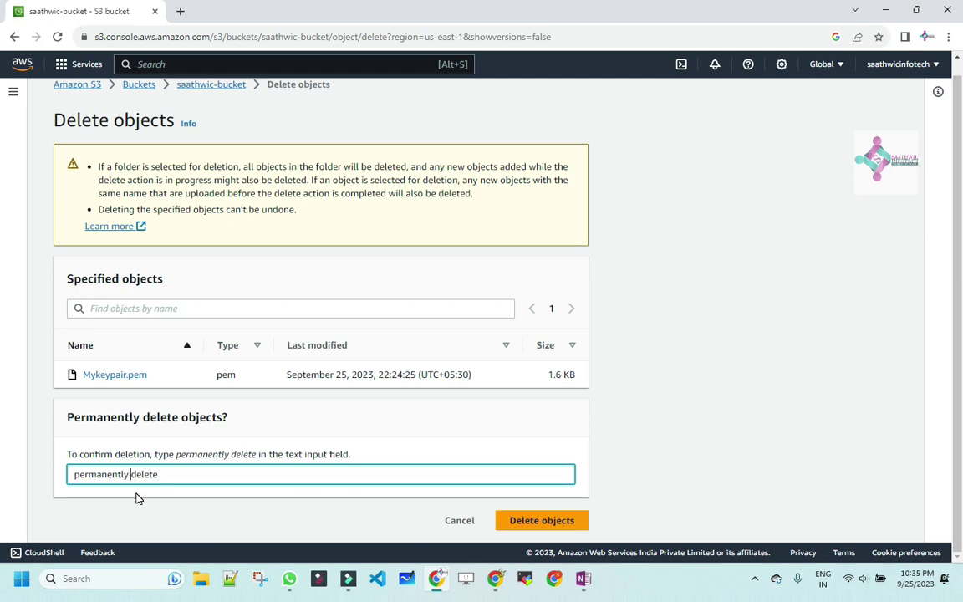
click(530, 520)
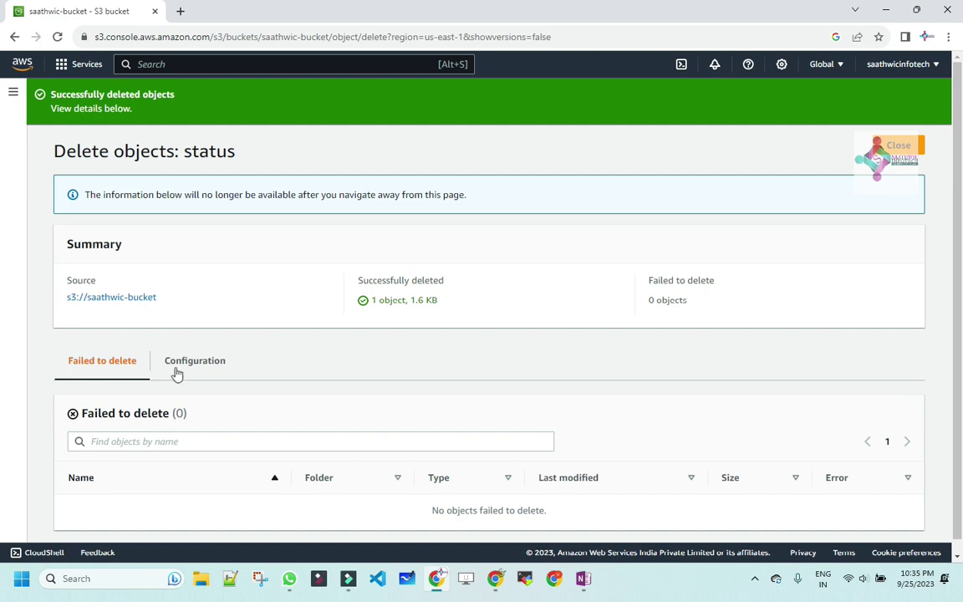
click(896, 146)
Delete the empty bucket saathwic-bucket from the bucket list, confirm with its name, and dismiss the notification.
click(137, 99)
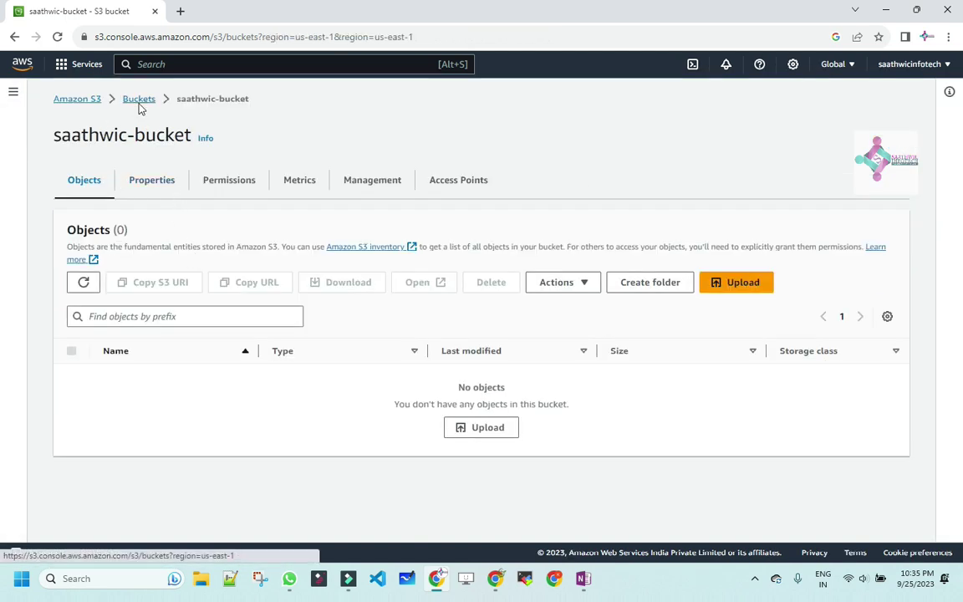
click(71, 316)
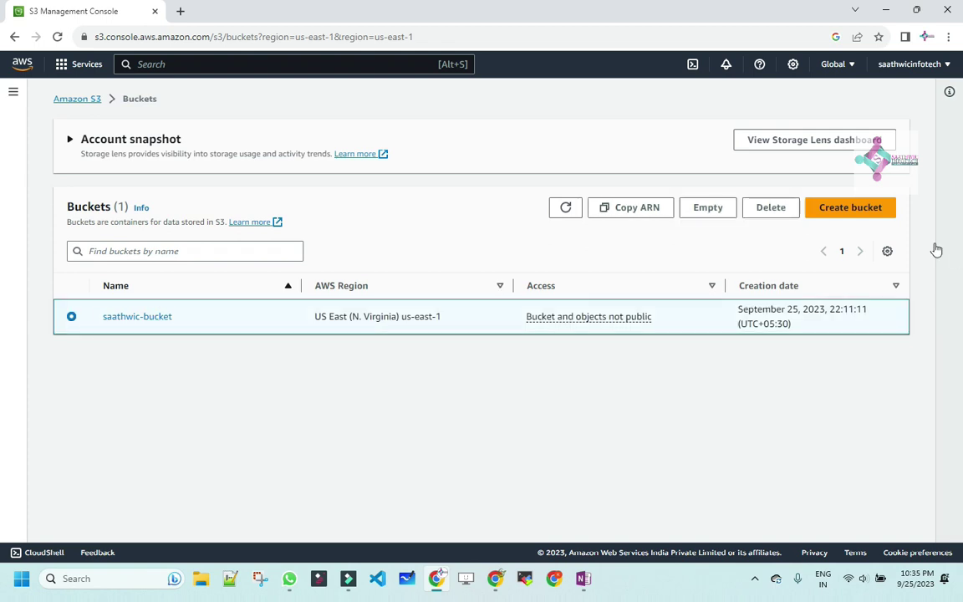
click(764, 213)
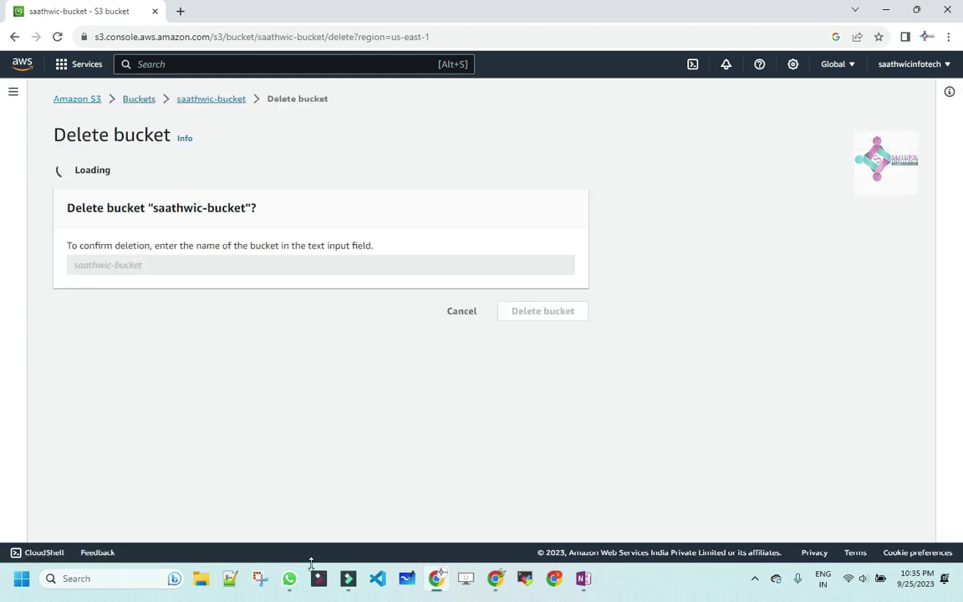
click(144, 381)
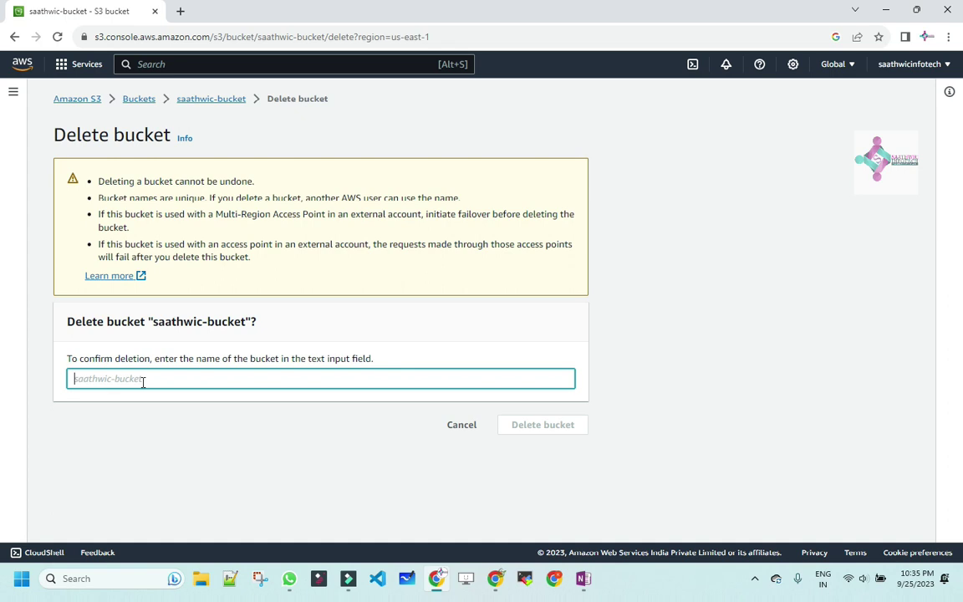
text(saathwic-bucket)
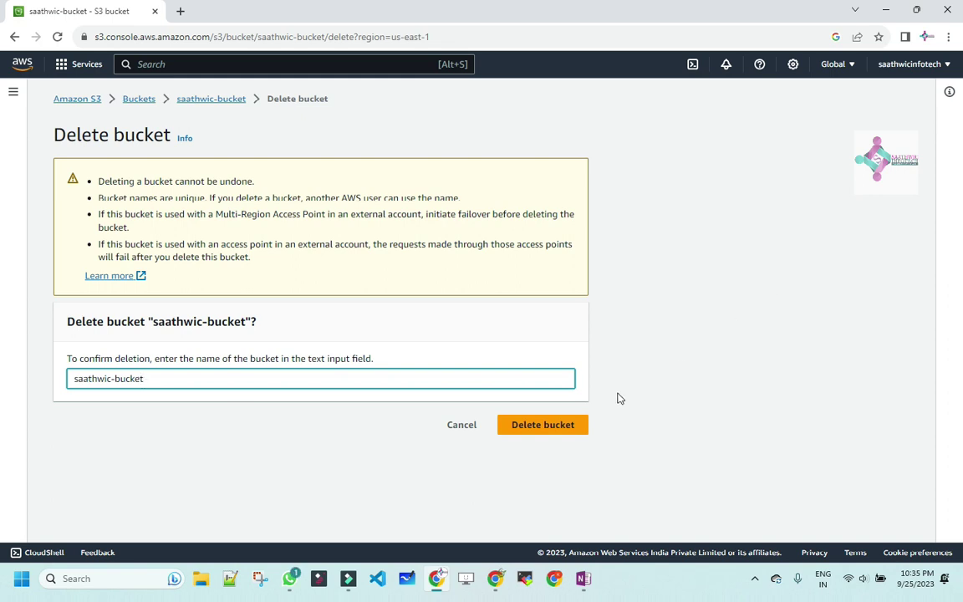
click(558, 424)
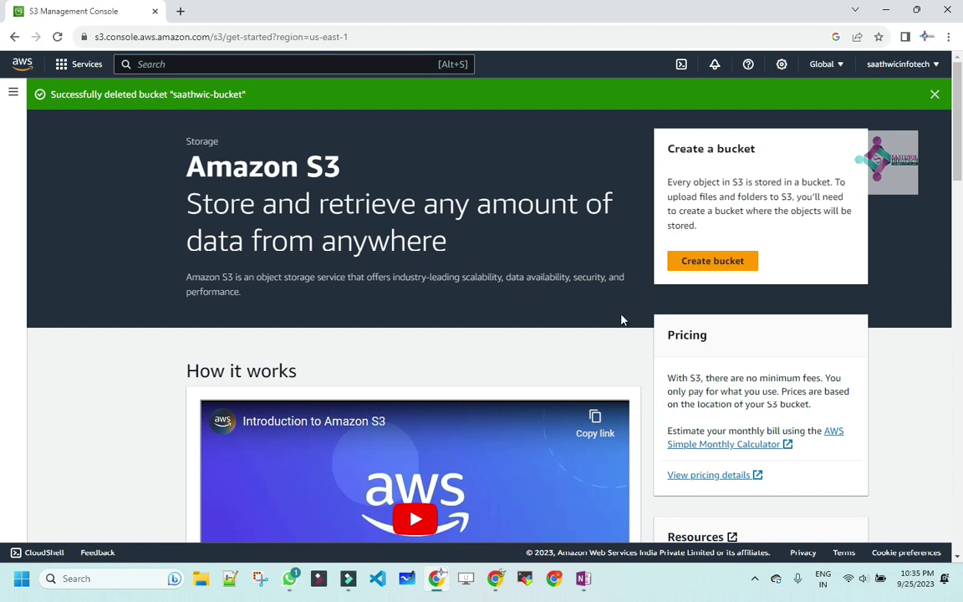
click(935, 95)
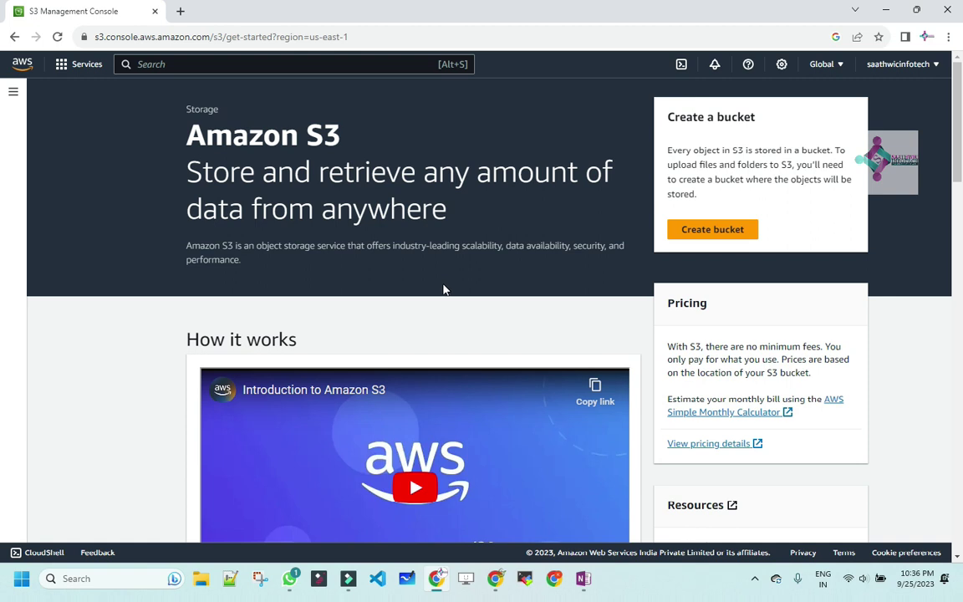
click(754, 578)
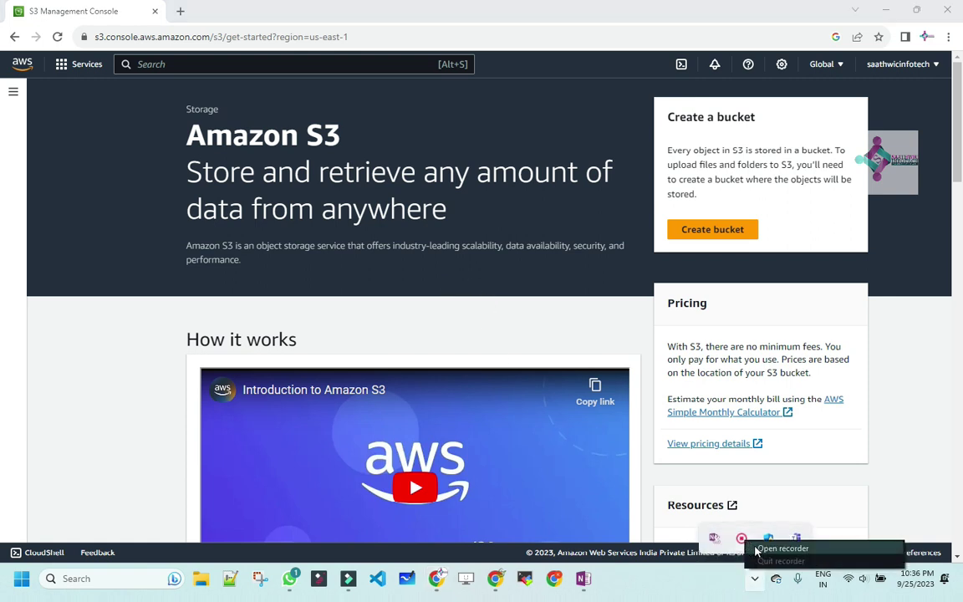